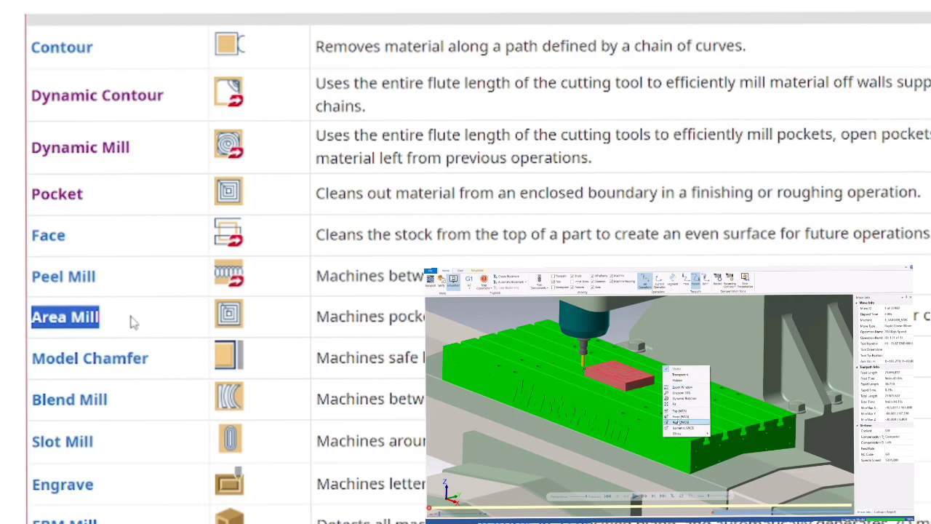
Examine the Dynamic Mill entry and its description in the list of 2D toolpath types.
click(133, 322)
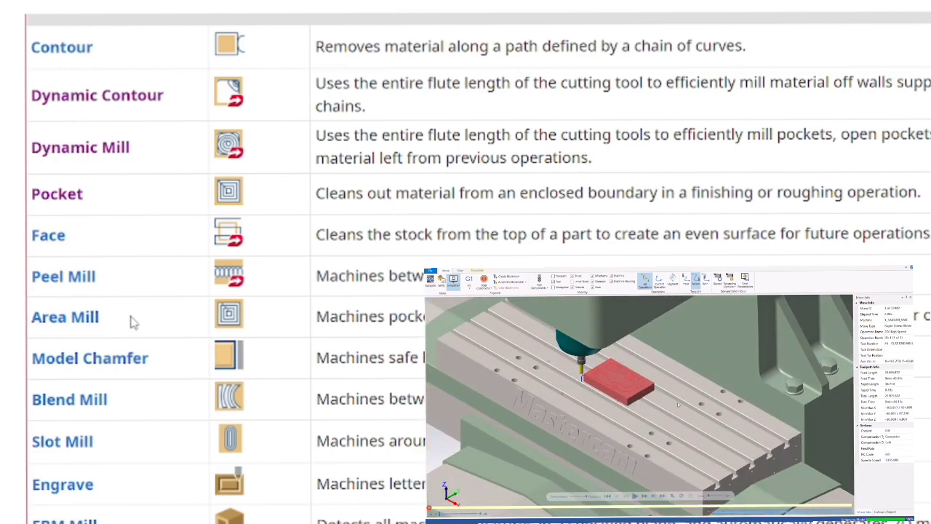
drag(131, 149, 35, 168)
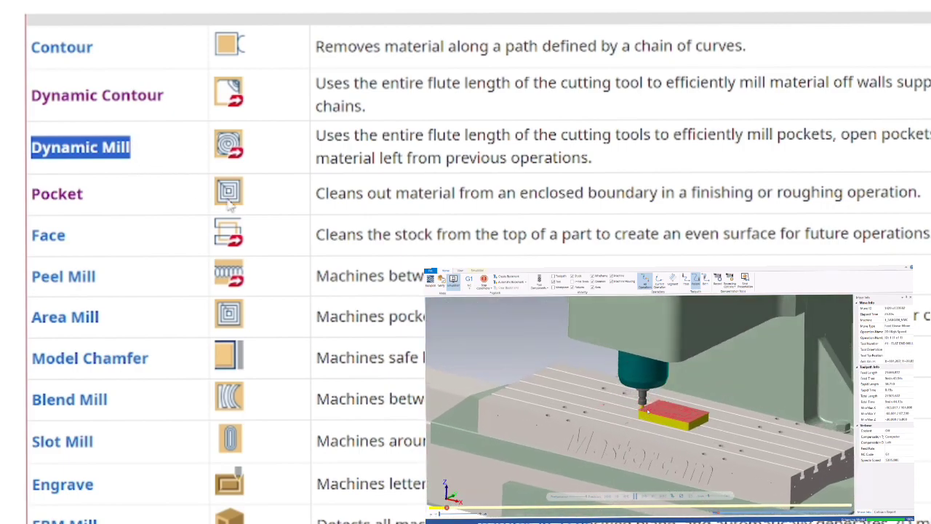
click(149, 163)
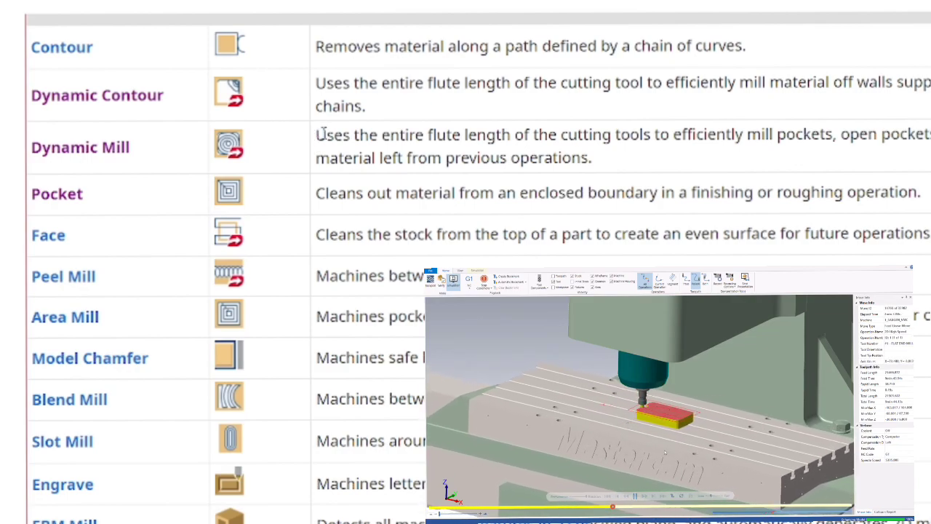
drag(325, 134, 568, 136)
click(590, 160)
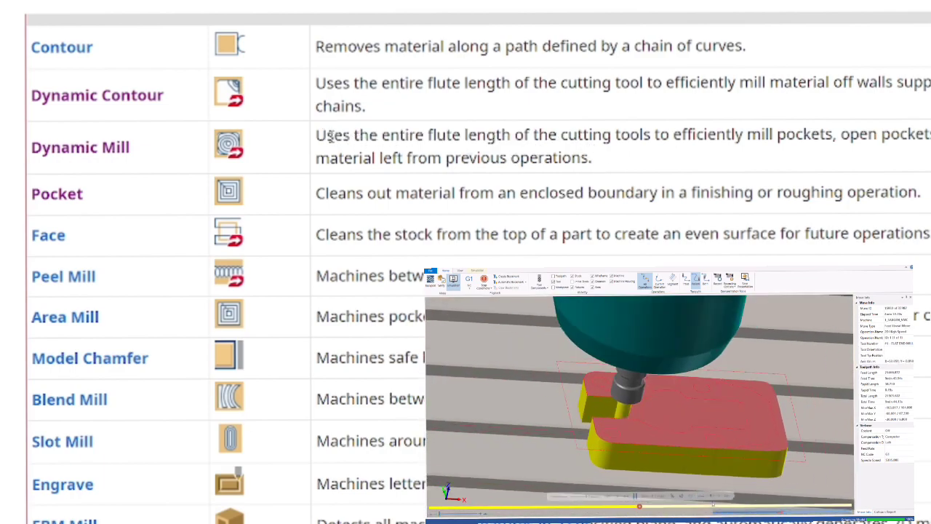
drag(317, 135, 599, 159)
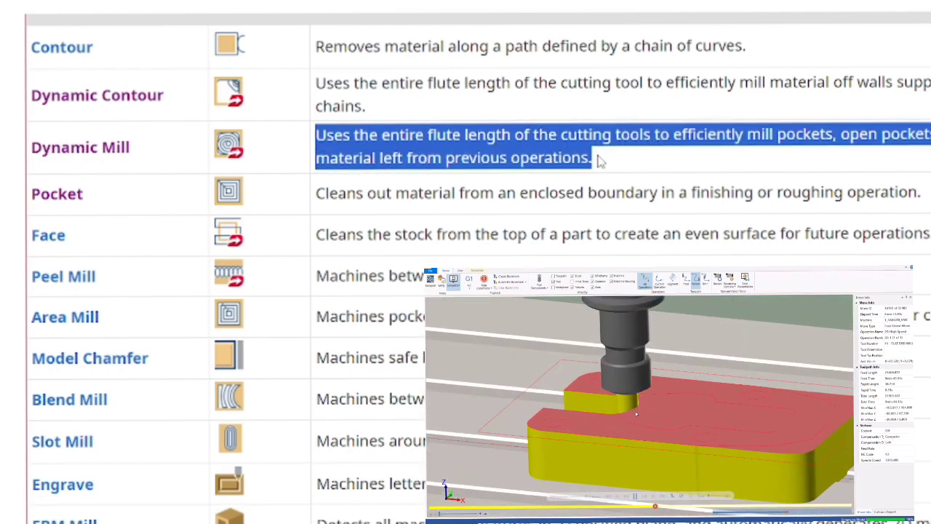
click(598, 173)
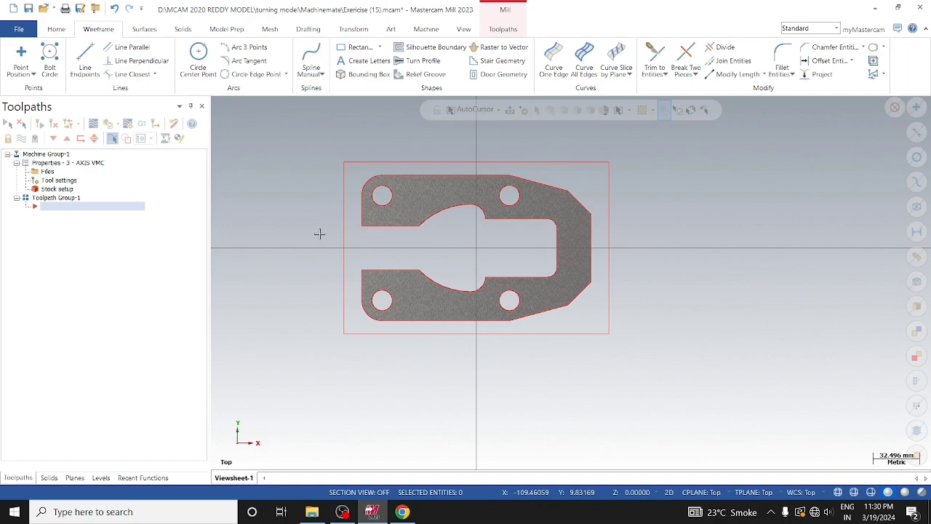
Delete all existing geometry and start a new file without saving the changes to Exericise (15).mcam.
scroll(320, 233, down, 1)
drag(291, 170, 595, 347)
right_click(482, 211)
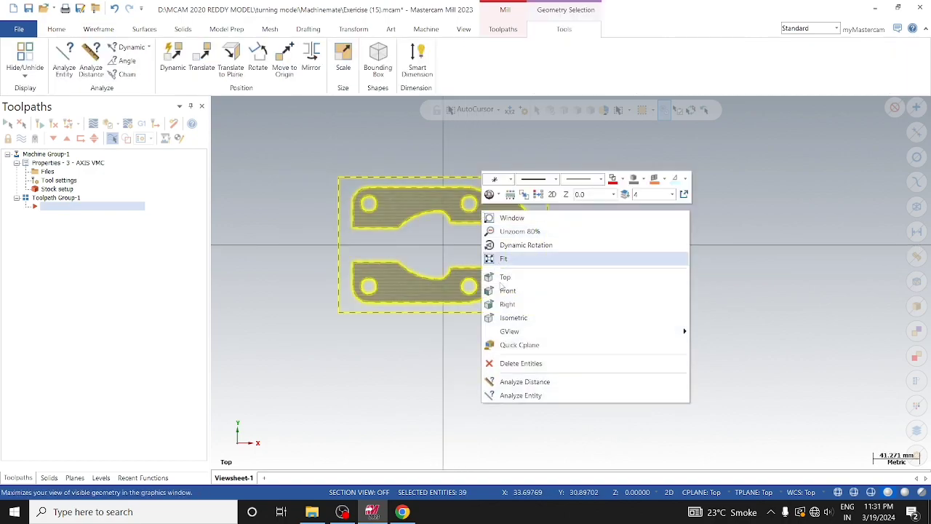
click(514, 364)
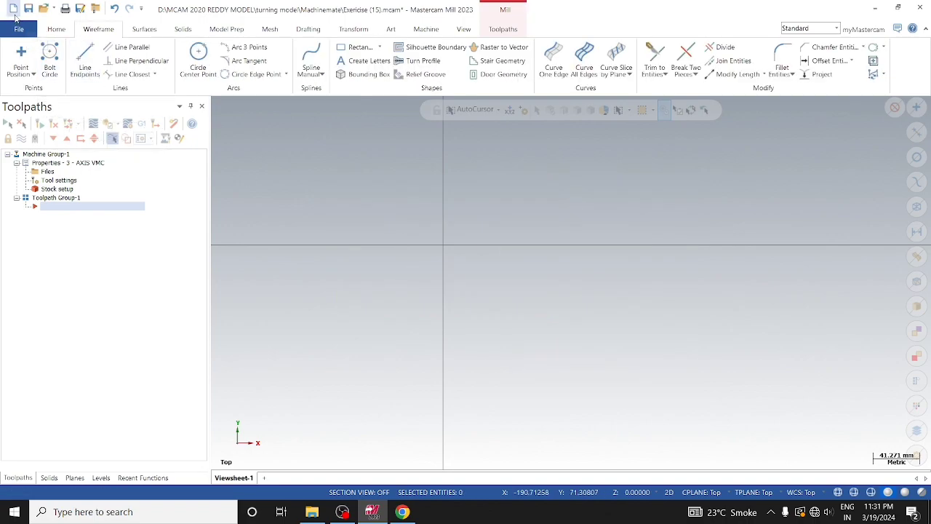
click(14, 12)
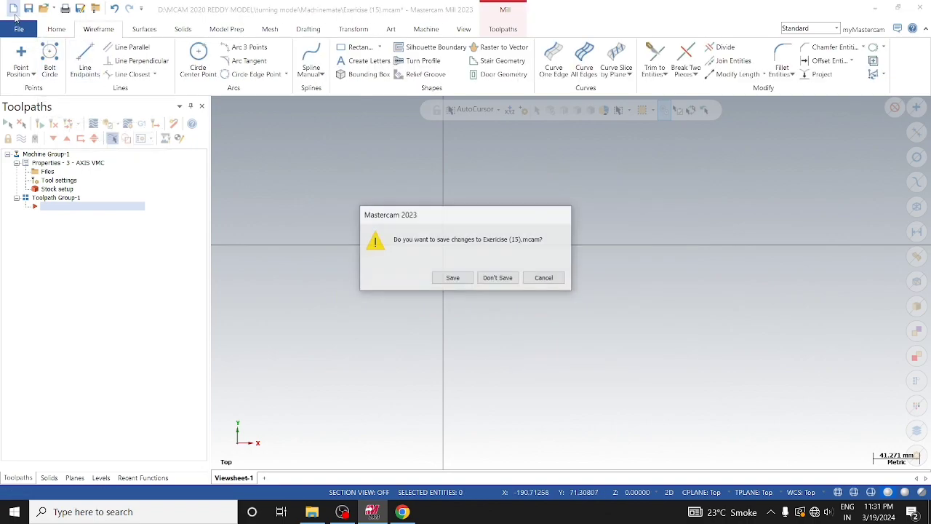
click(497, 278)
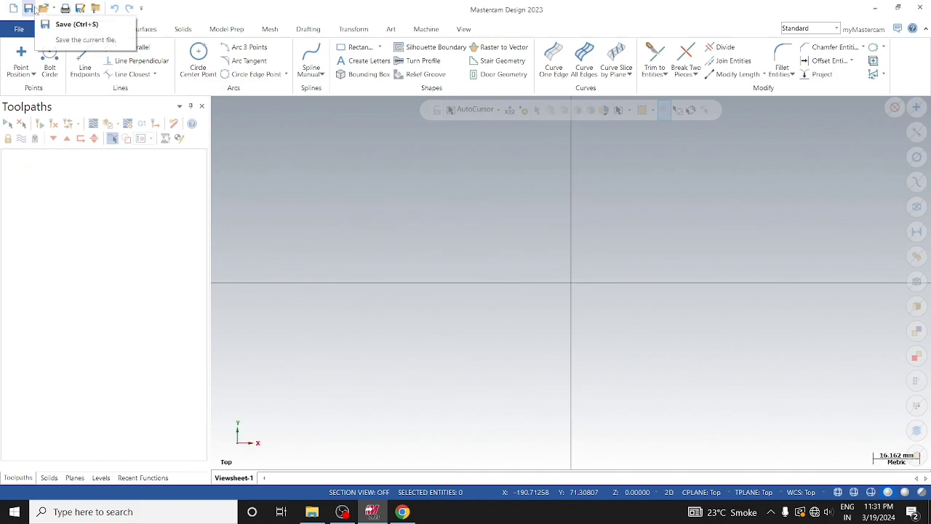
Load Exericise (15).stp into Mastercam from the folder D:\MCAM 2020 REDDY MODEL\turning model\Machinemate.
click(311, 511)
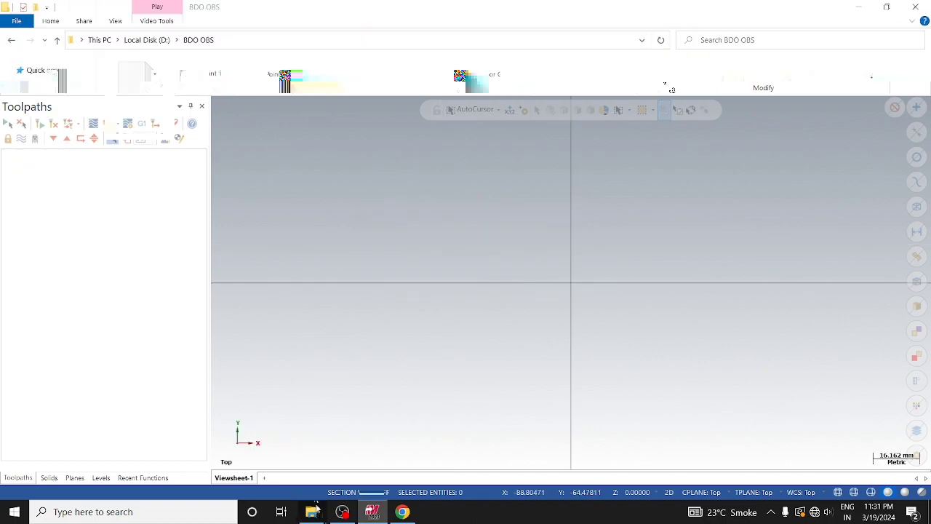
click(70, 226)
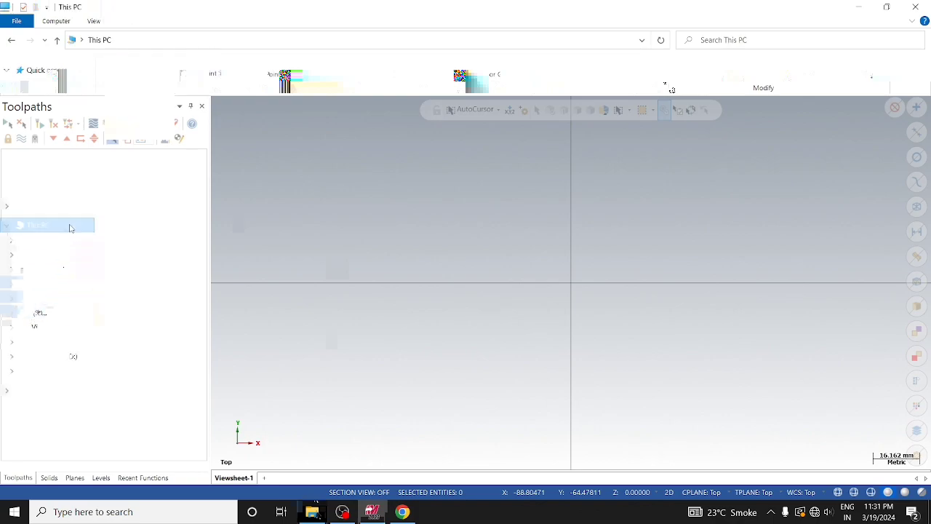
double_click(376, 179)
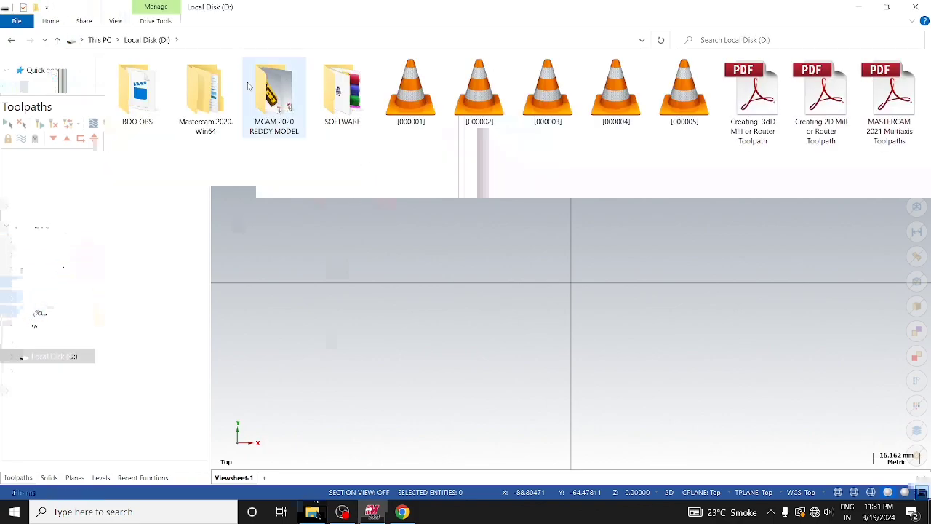
double_click(271, 93)
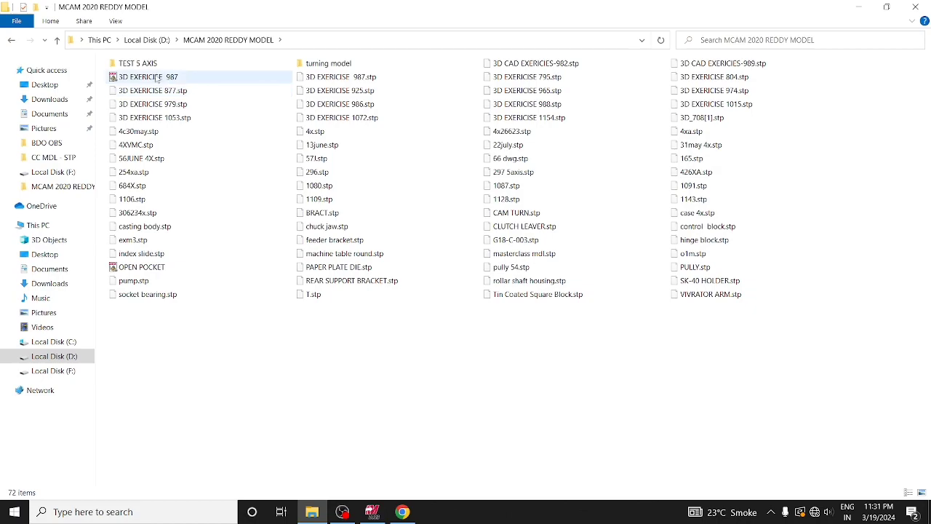
double_click(323, 65)
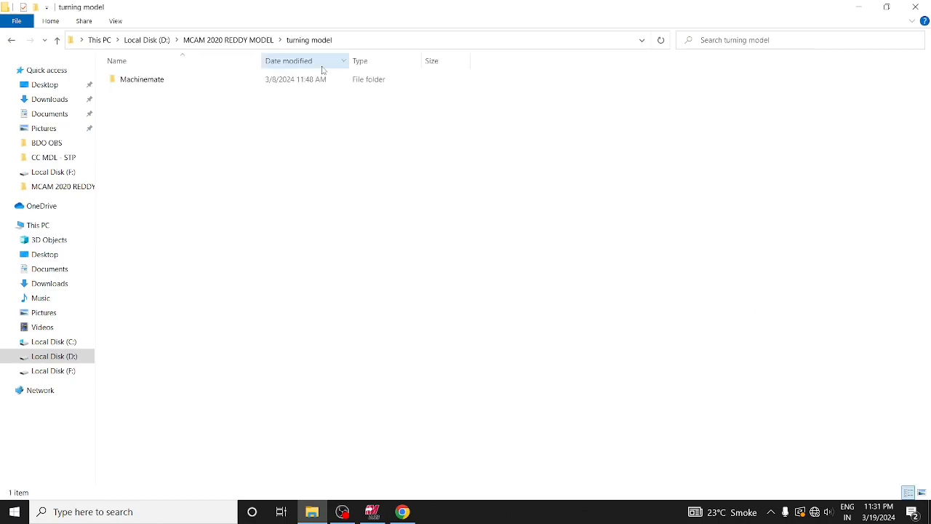
double_click(218, 79)
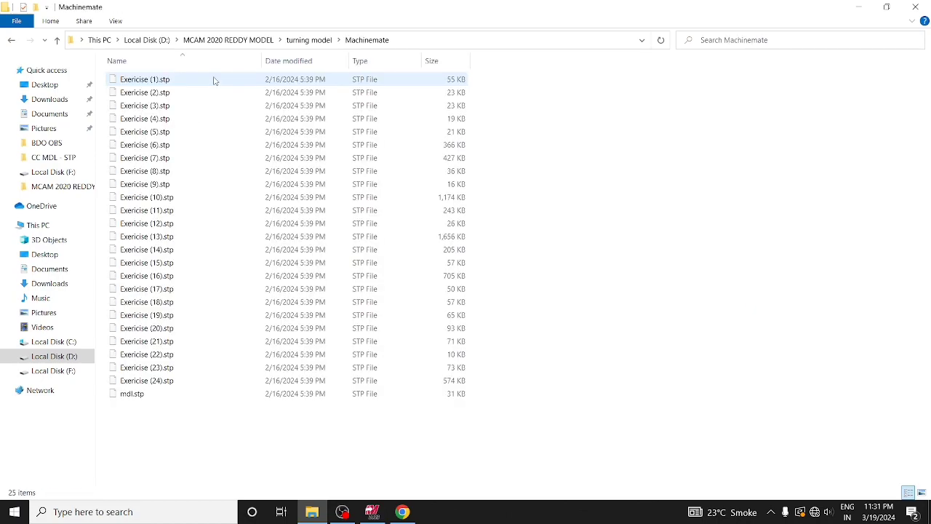
drag(188, 262, 373, 274)
click(490, 276)
drag(169, 264, 375, 318)
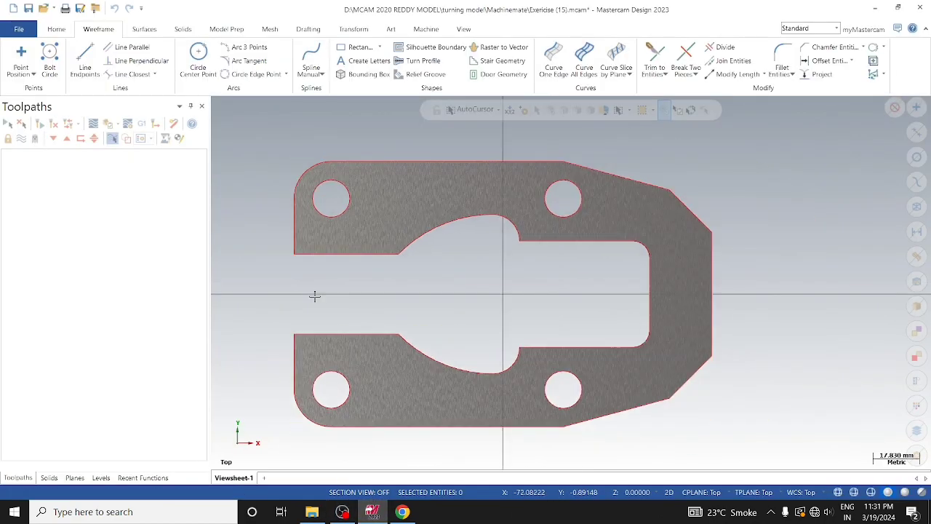
Remove all wireframe curves along the top edges and holes of the part, leaving only the solid.
scroll(313, 295, down, 2)
click(464, 29)
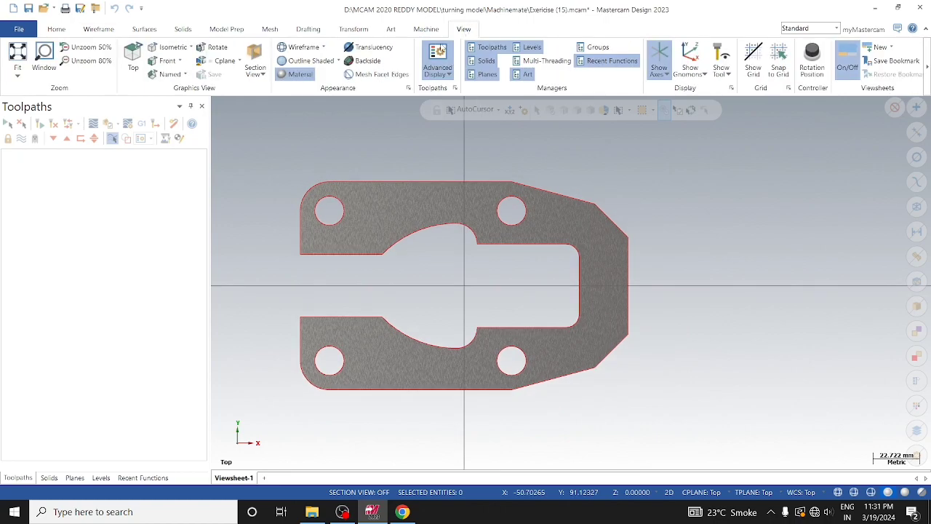
right_click(307, 179)
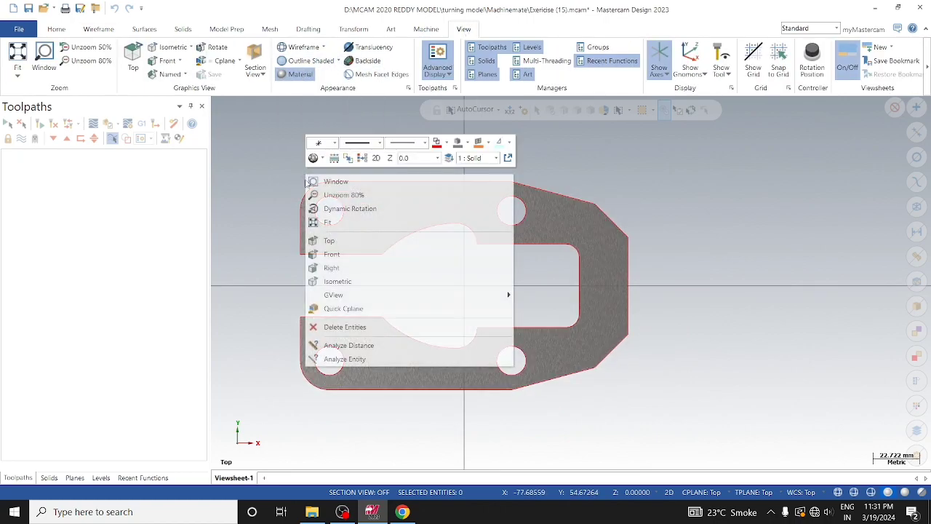
click(333, 268)
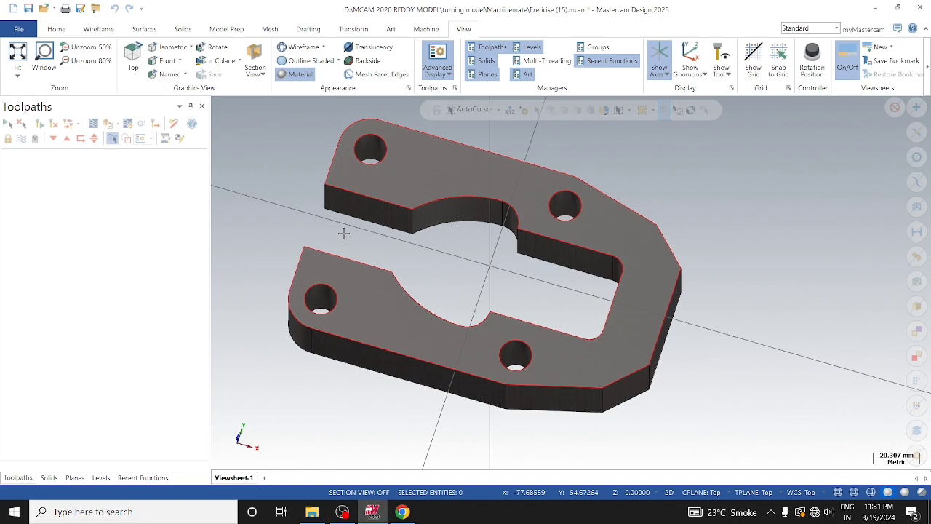
scroll(267, 263, down, 2)
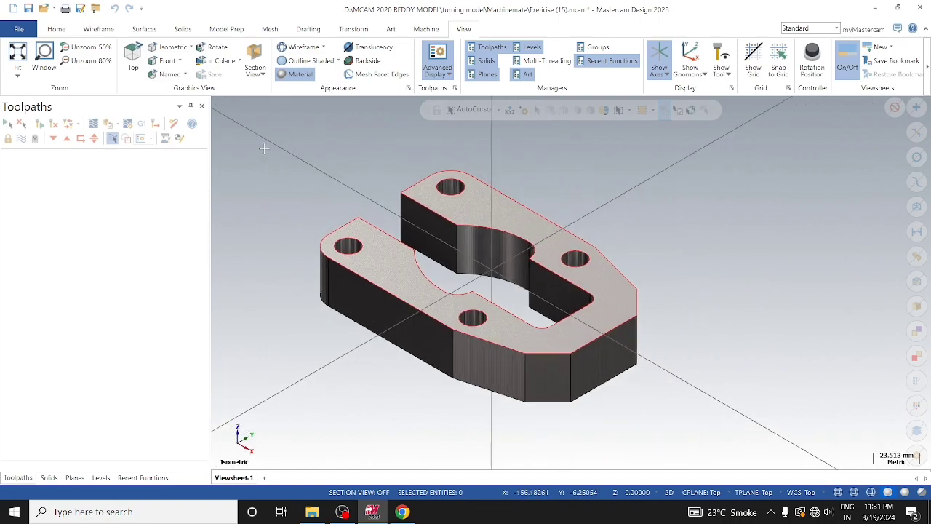
drag(446, 298, 726, 393)
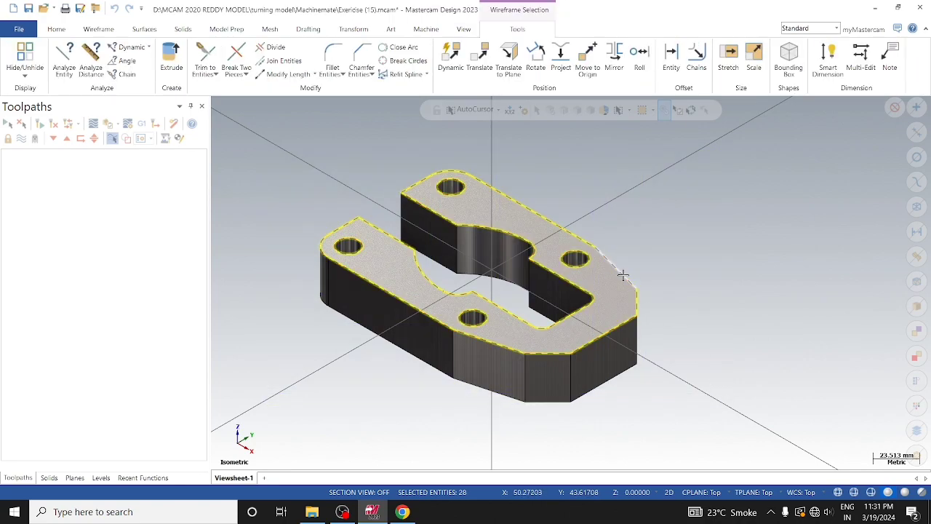
key(Escape)
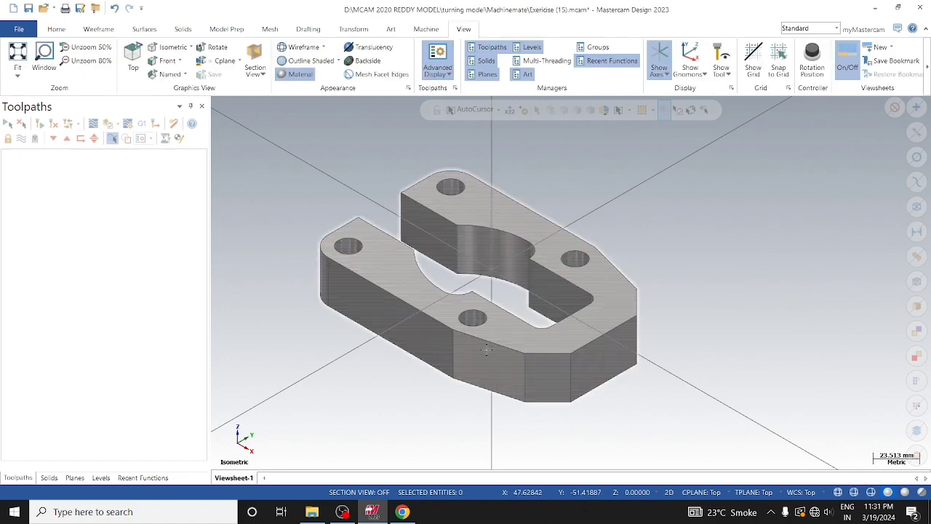
Add a mill machine group using the MILL 3 - AXIS VMC MM machine definition.
right_click(315, 218)
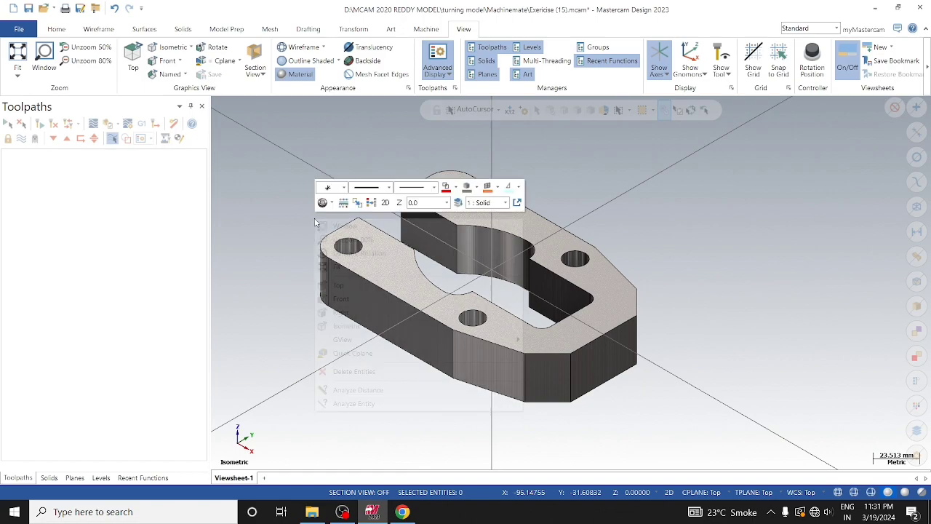
click(359, 286)
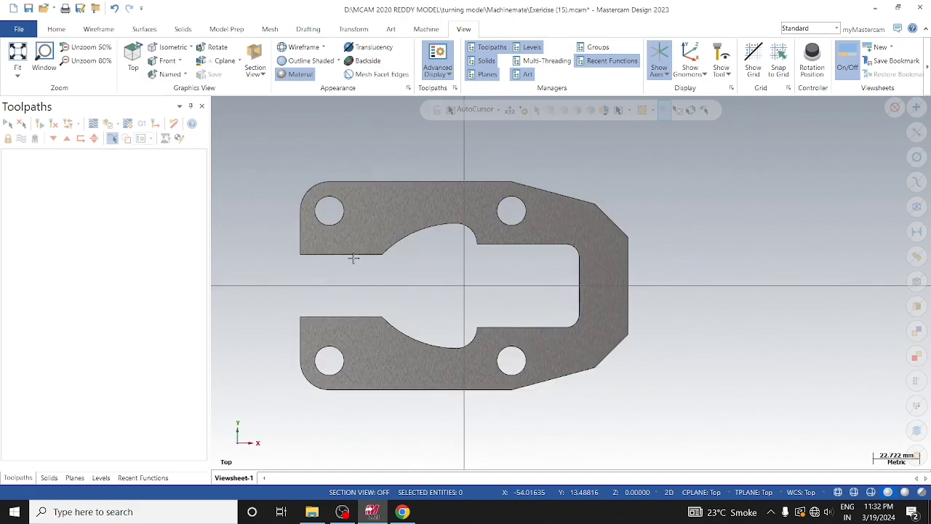
click(428, 29)
click(17, 65)
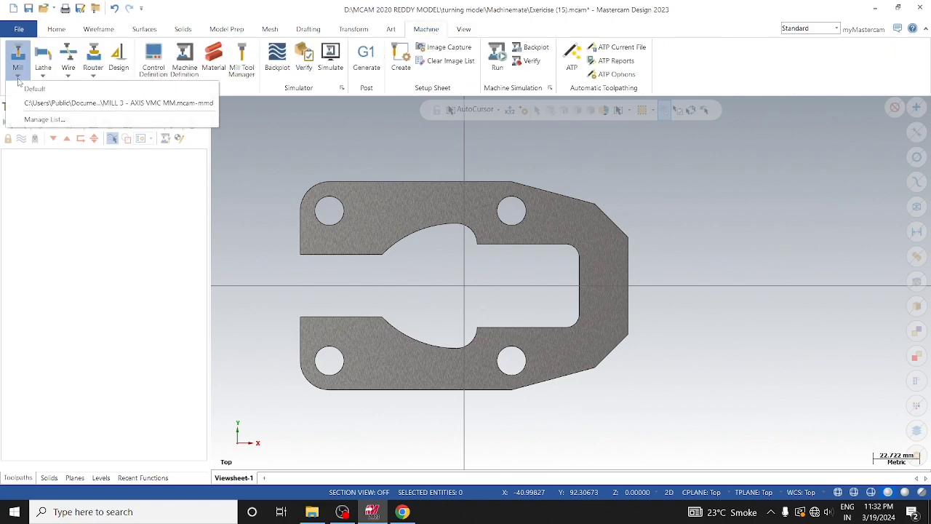
click(116, 103)
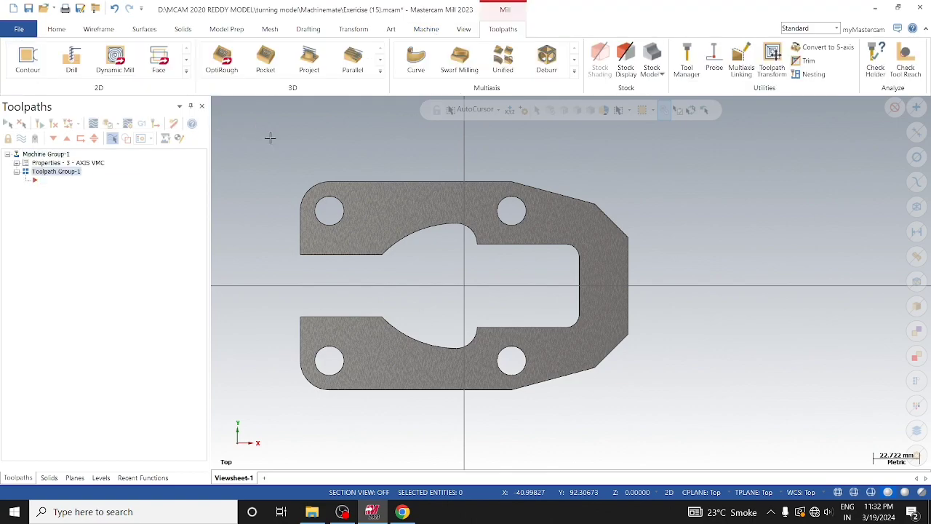
Create a silhouette boundary from the solid body with tolerance 0.02 and arc fit enabled.
scroll(269, 154, down, 2)
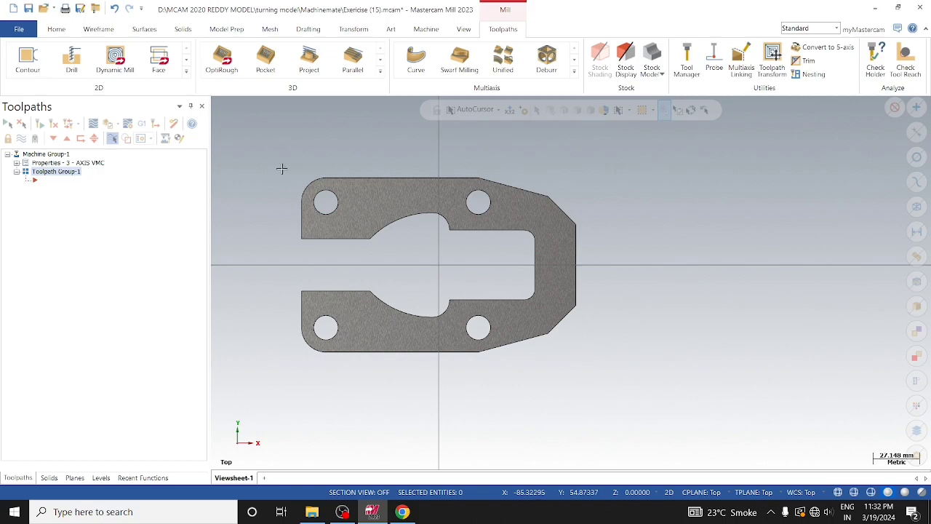
click(57, 29)
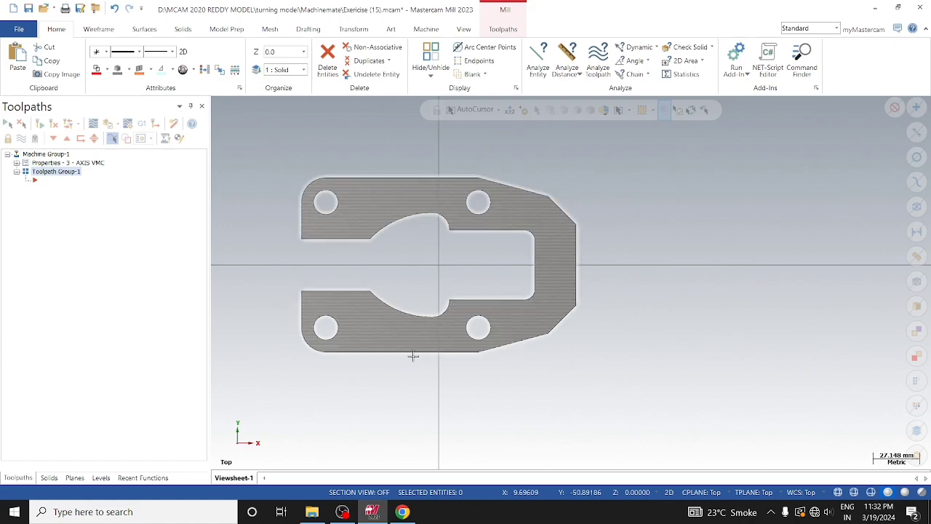
click(102, 29)
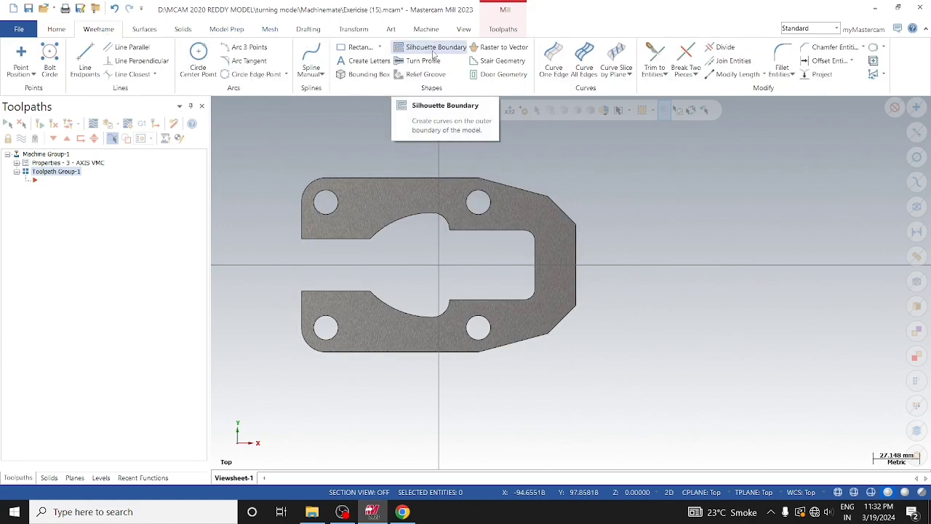
click(430, 47)
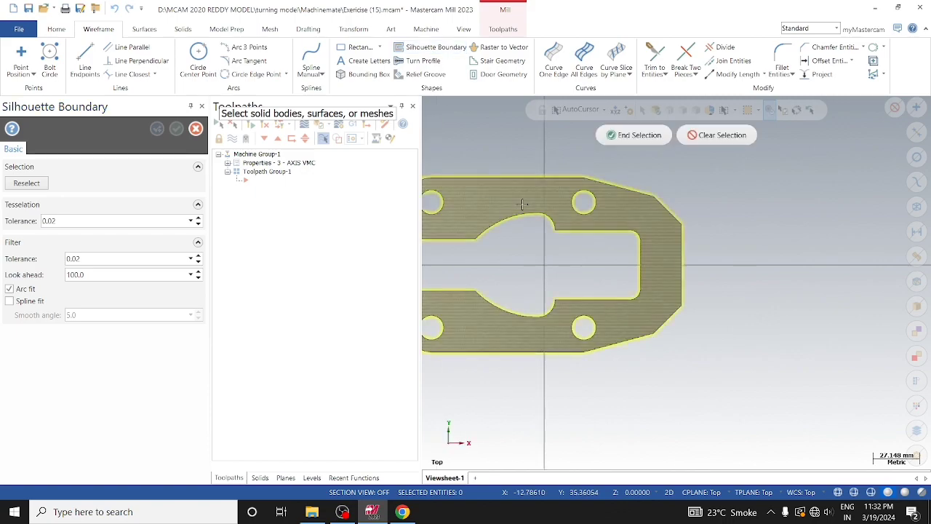
click(633, 135)
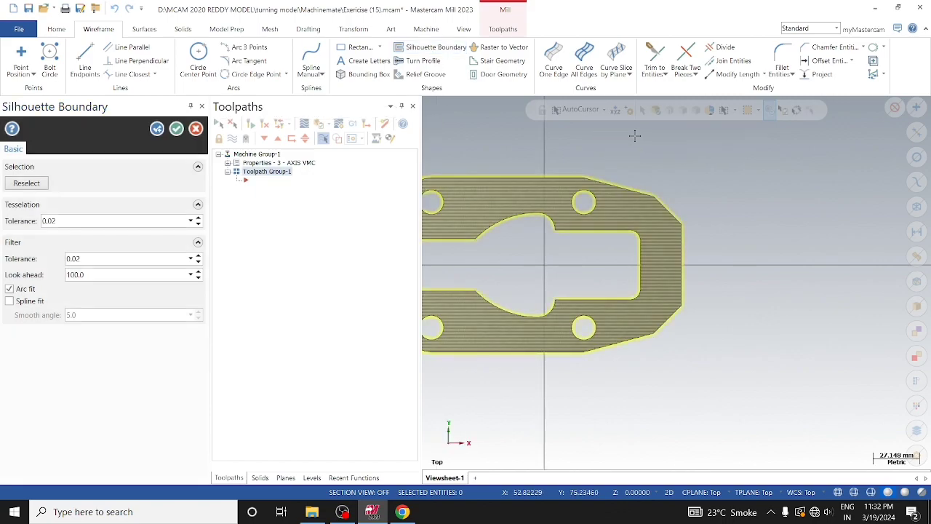
click(177, 129)
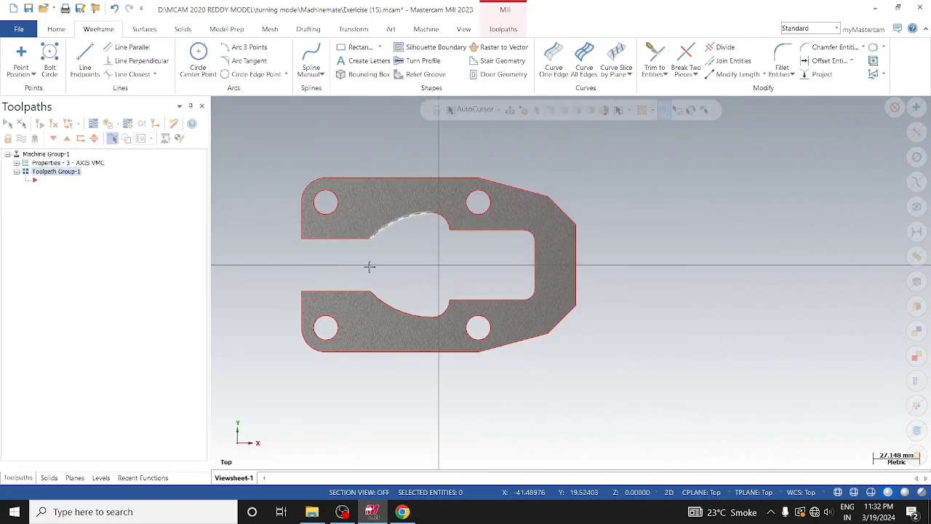
middle_drag(384, 282, 376, 249)
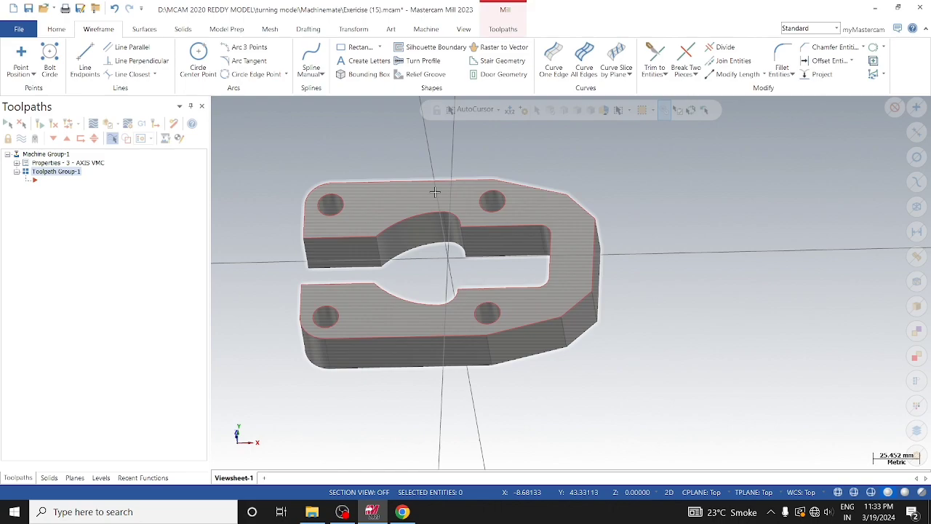
middle_drag(340, 211, 316, 269)
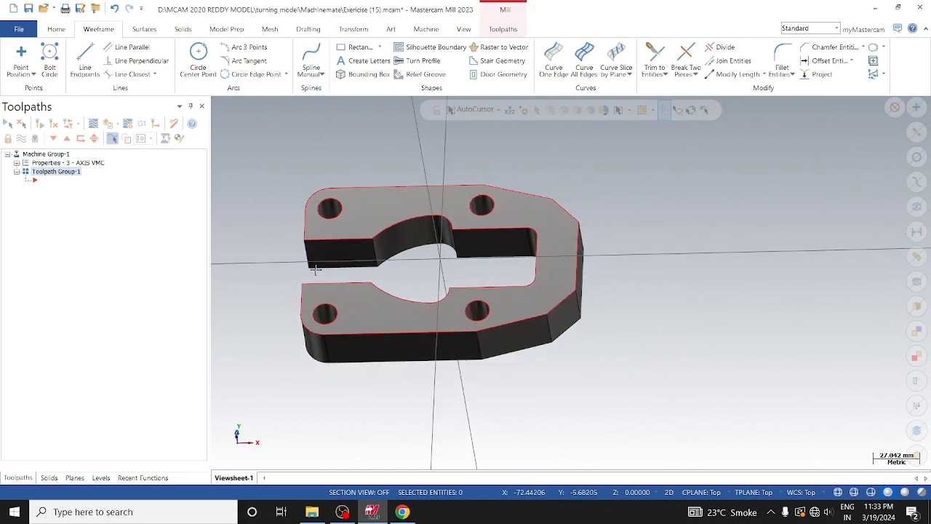
Move the solid body to level number 2, named mdl.
click(410, 295)
right_click(420, 298)
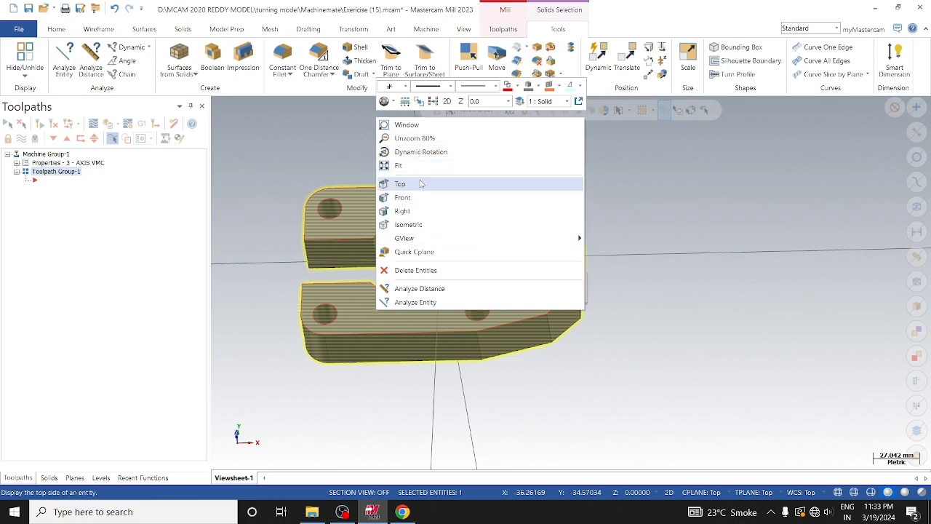
click(519, 101)
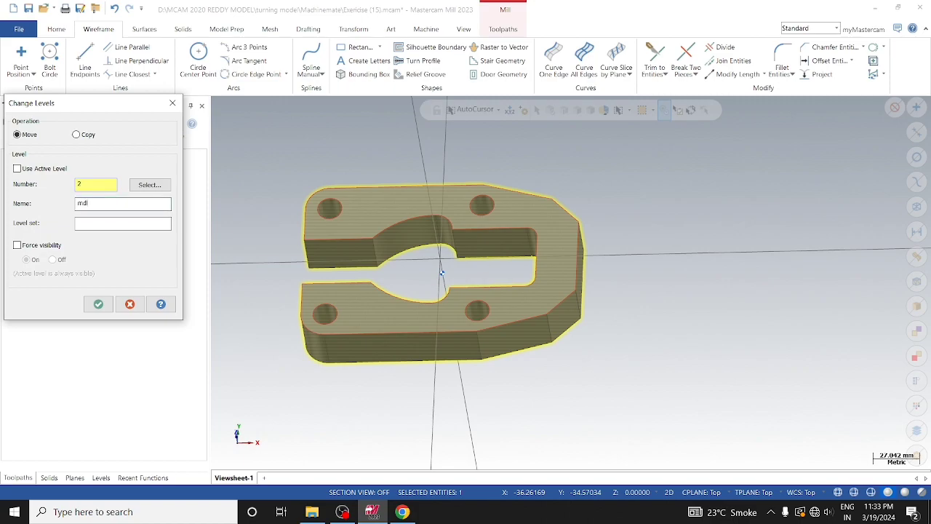
click(99, 303)
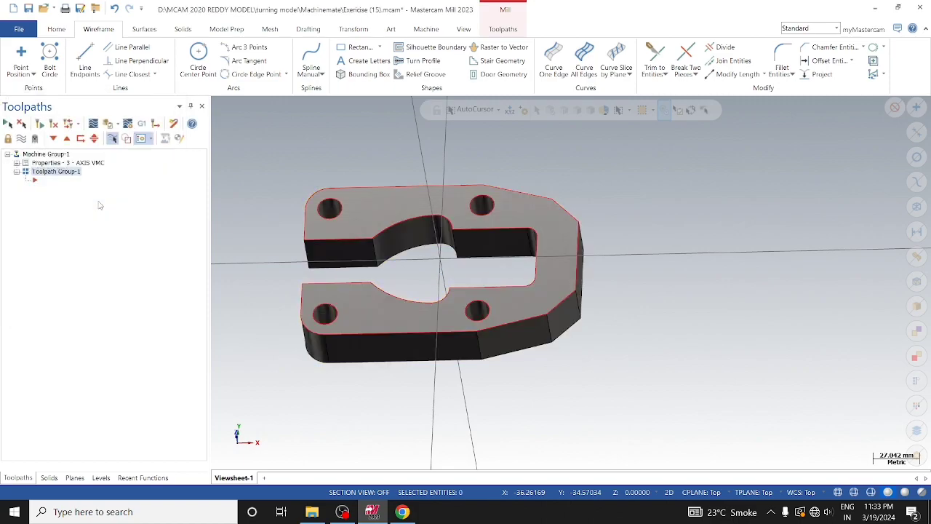
Add an empty level 3 as the active level and hide the mdl level.
click(102, 478)
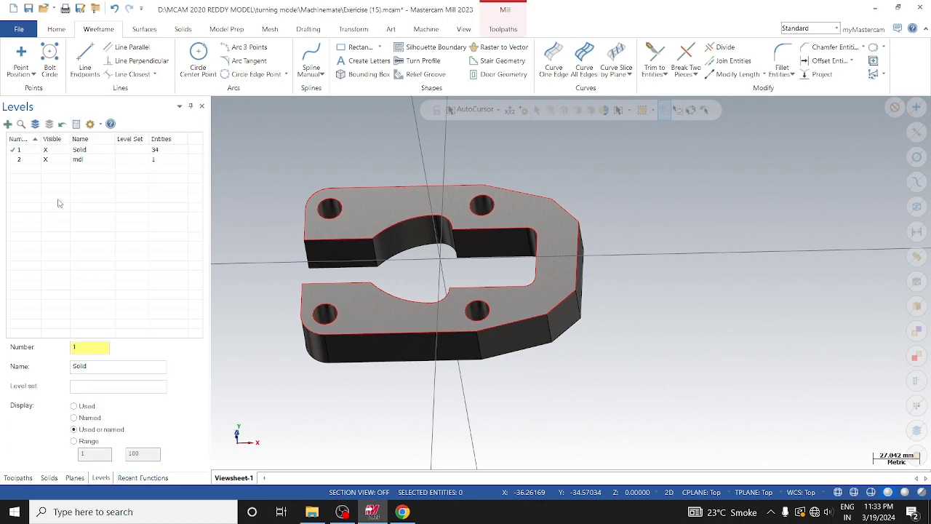
click(44, 160)
click(44, 161)
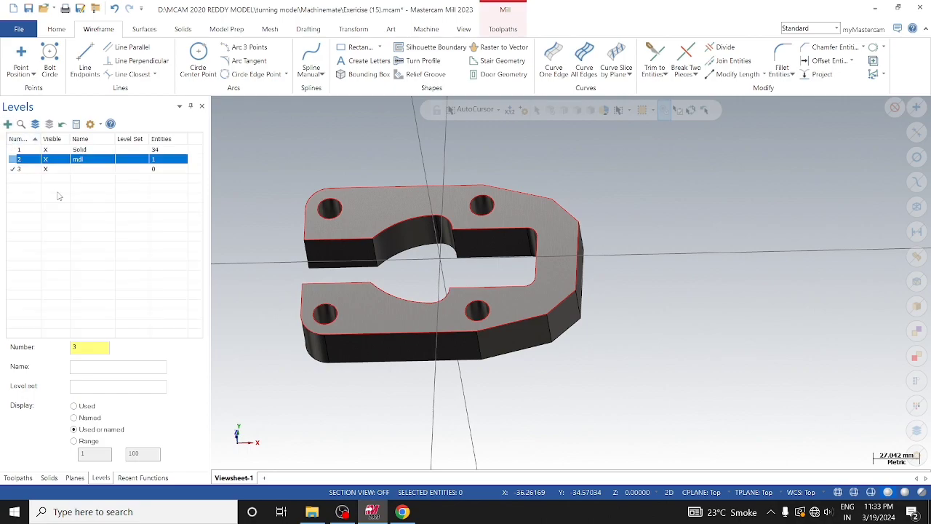
click(45, 160)
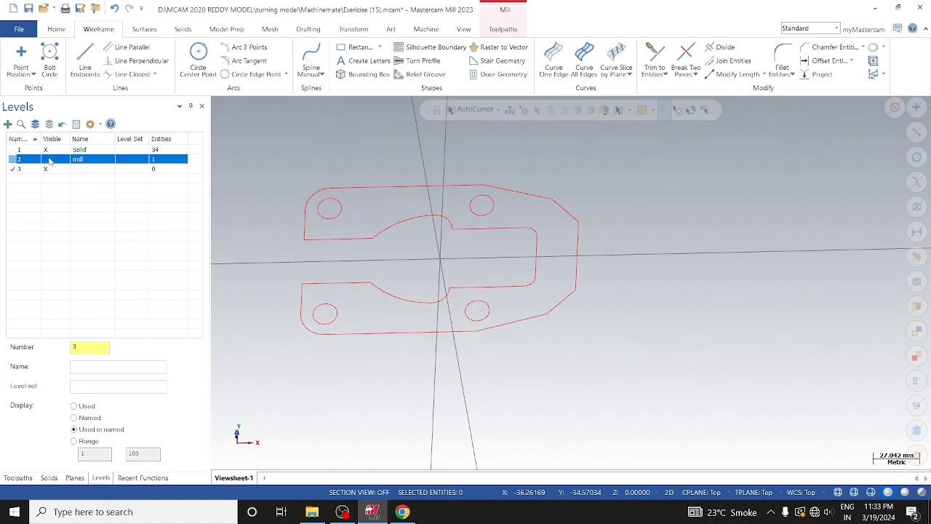
In the top view, draw a rectangle of about 195 × 102 mm around the profile, centred on the origin by the base point method.
right_click(298, 166)
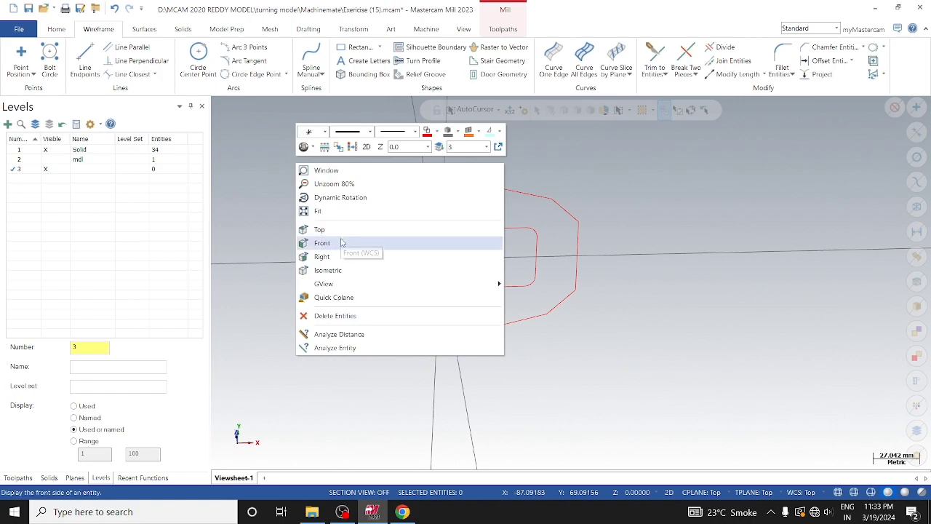
click(339, 232)
click(340, 235)
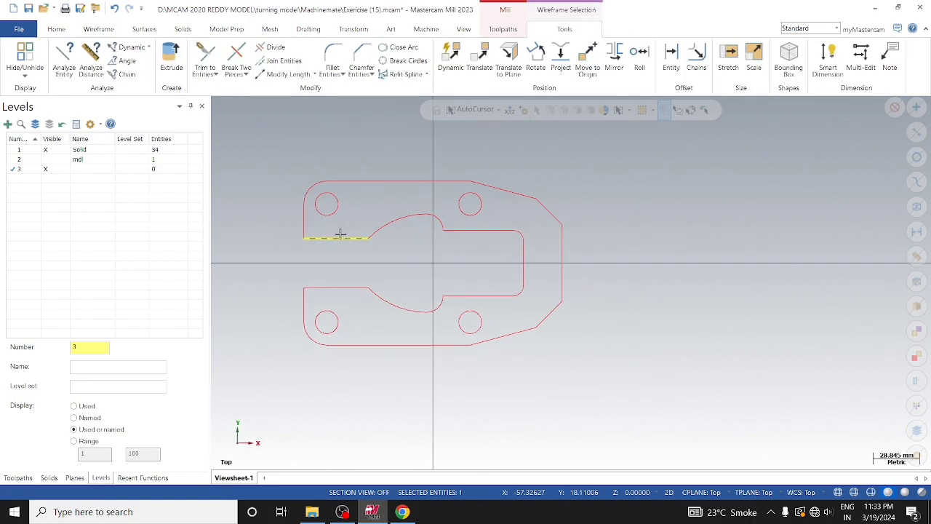
click(56, 29)
click(99, 29)
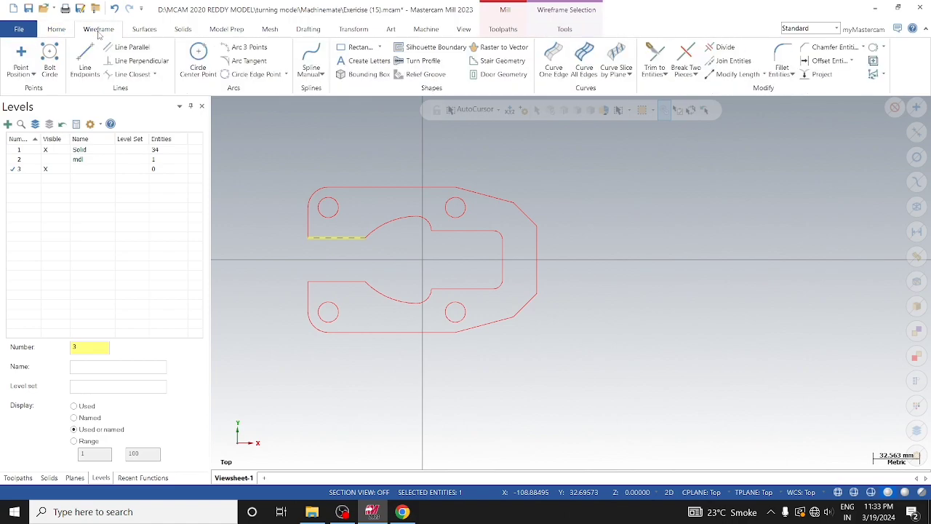
click(380, 47)
click(375, 75)
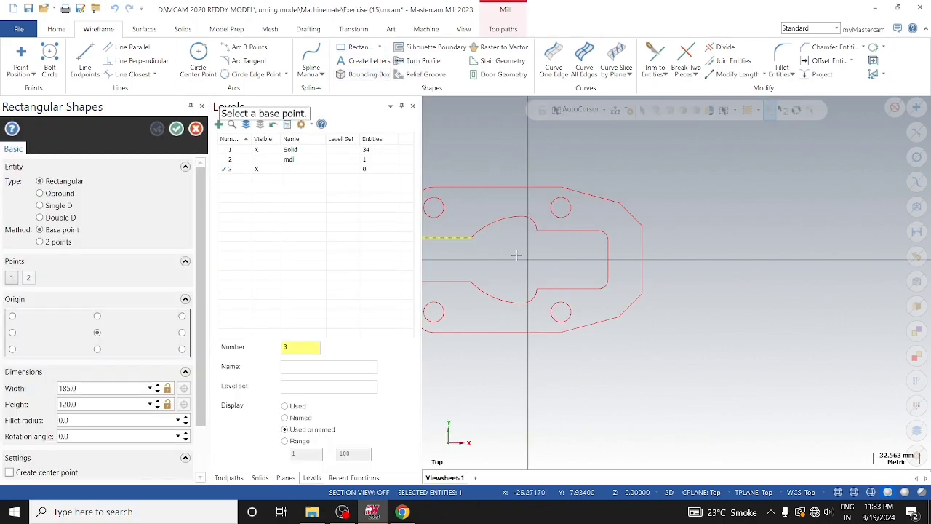
click(537, 261)
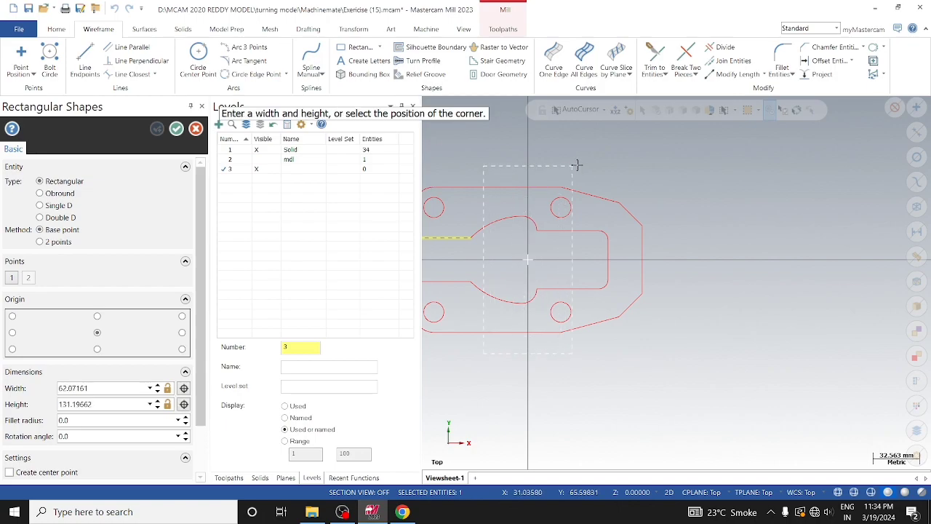
click(667, 187)
scroll(530, 209, down, 3)
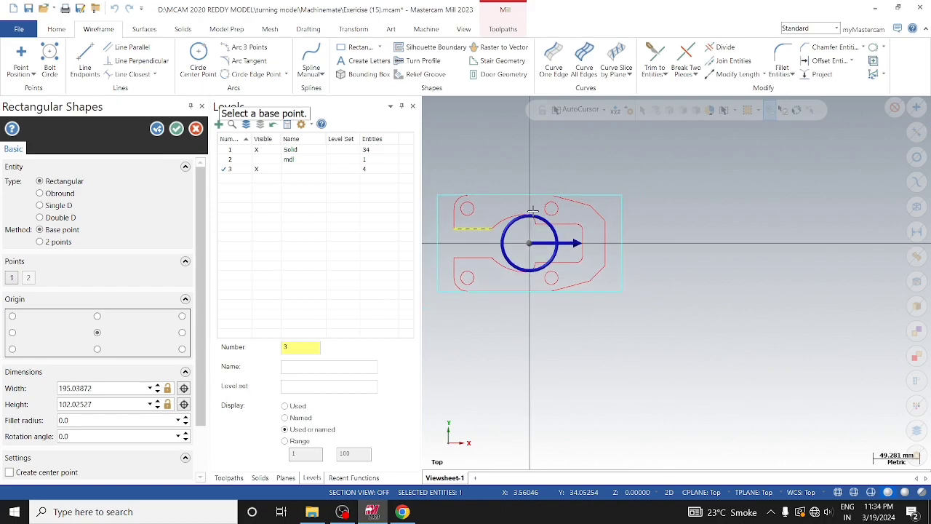
Set the rectangle's height to 120 mm and its width to 180 mm, and accept it.
click(97, 404)
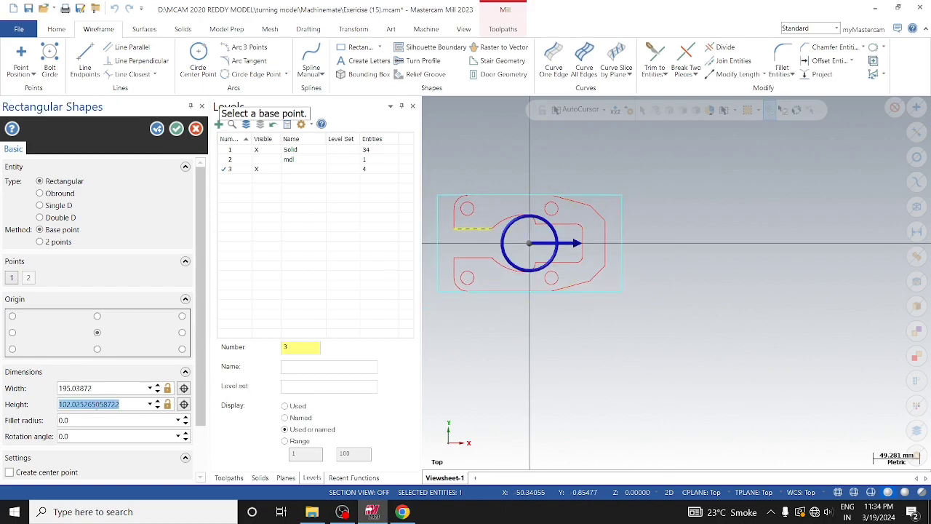
text(1)
key(Return)
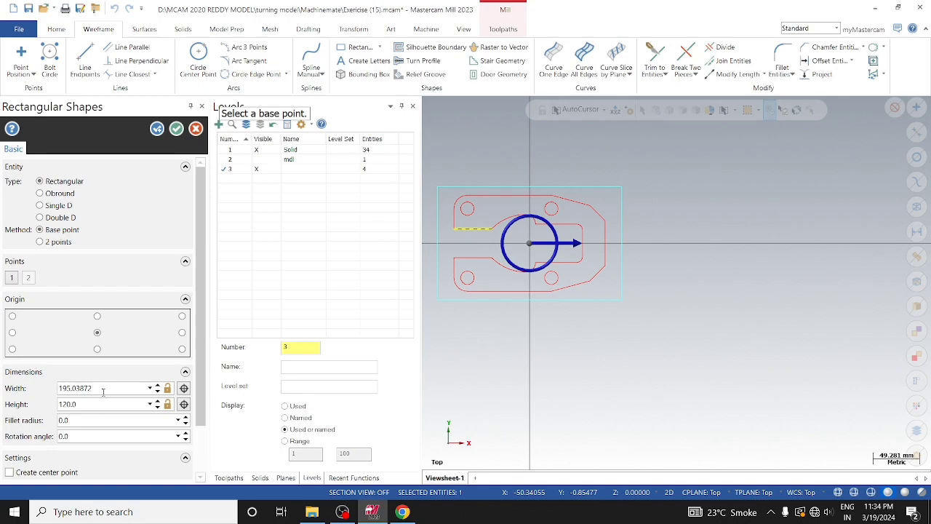
click(103, 389)
text(1)
scroll(485, 252, up, 2)
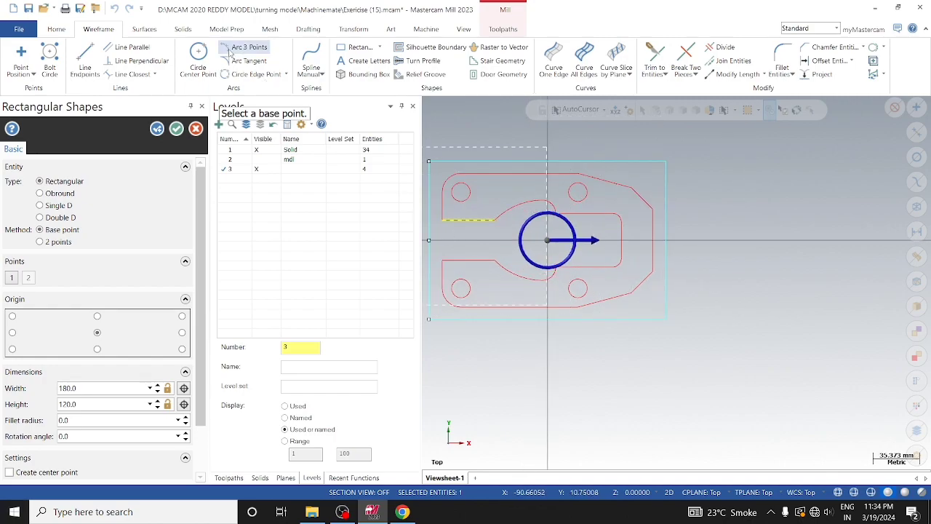
click(176, 129)
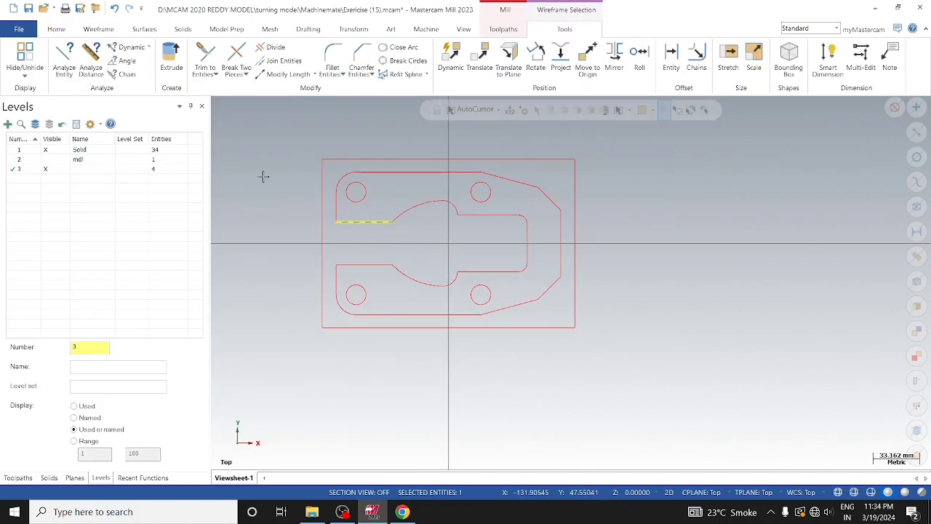
Turn the visibility of the mdl level back on and display the part in the isometric view.
right_click(264, 176)
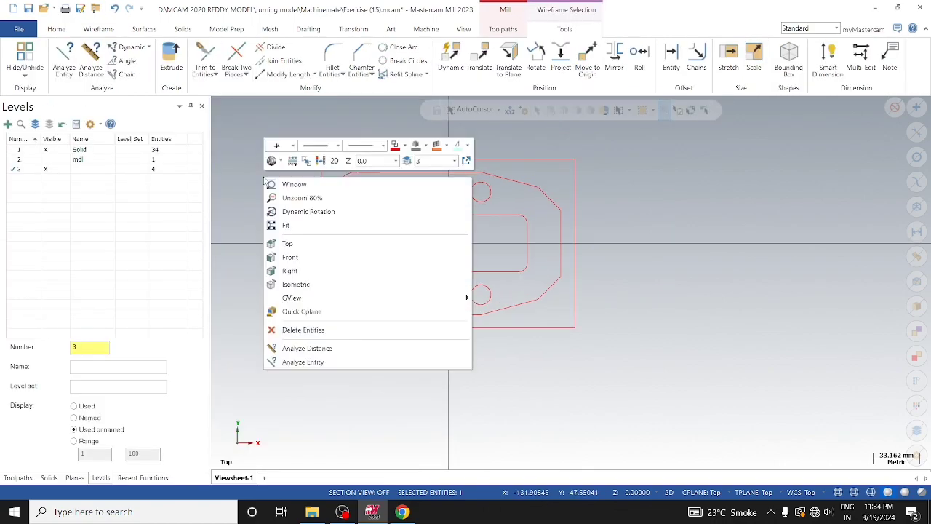
click(320, 165)
scroll(327, 218, up, 2)
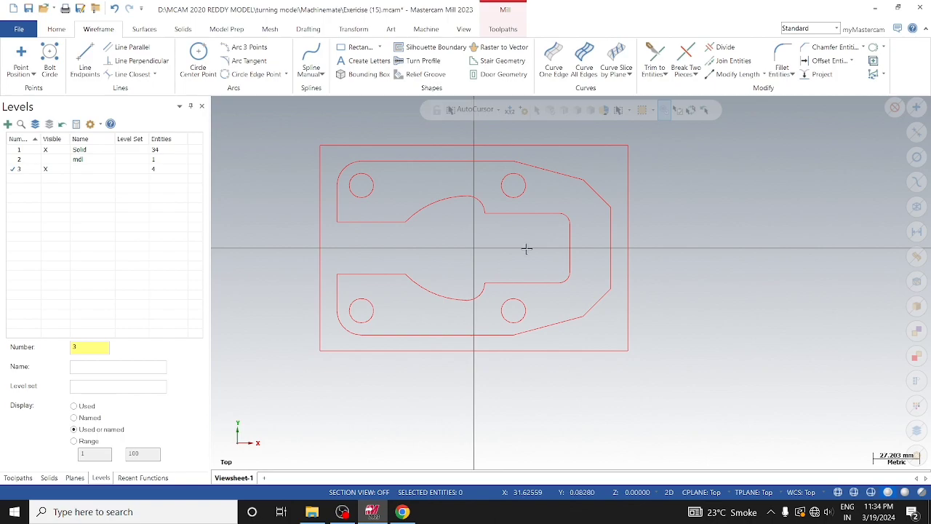
scroll(276, 216, down, 2)
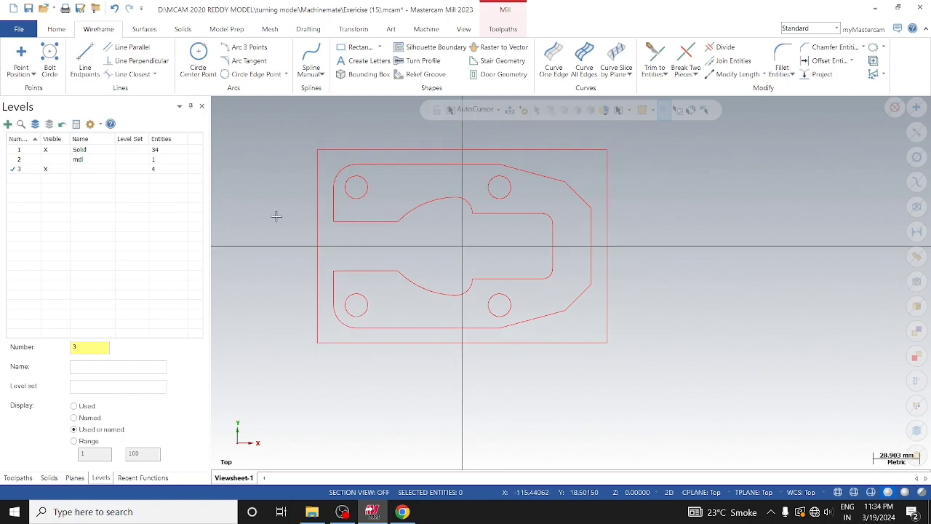
click(44, 160)
right_click(290, 186)
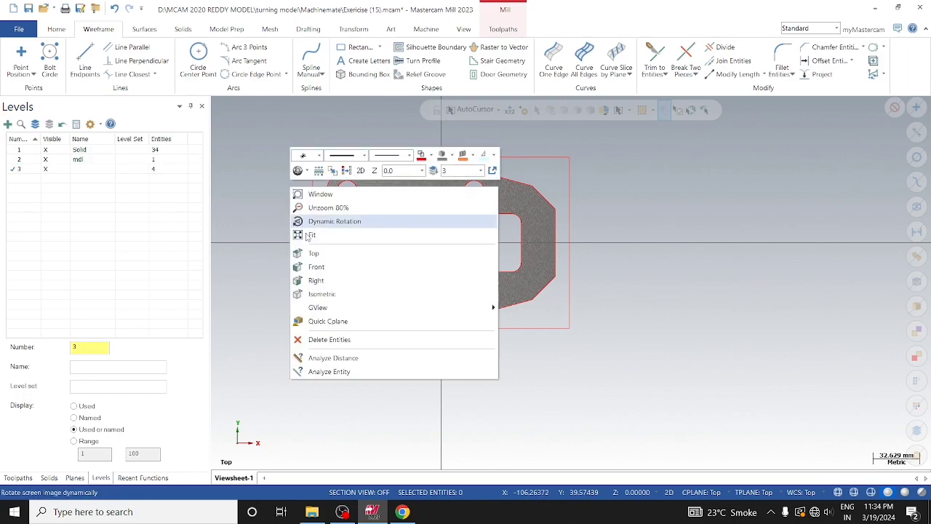
click(320, 293)
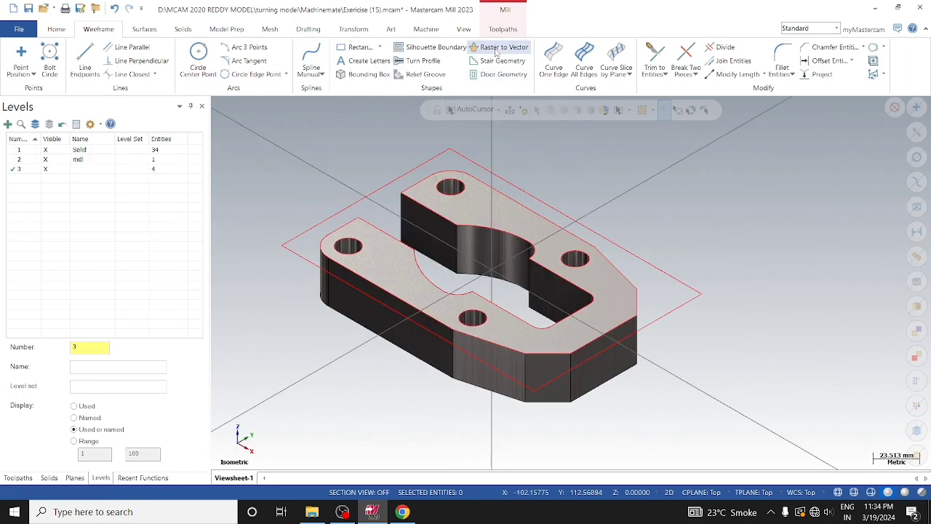
Start a rectangular bounding box in the machine group's stock setup, anchored at the top face centre and enclosing all shown entities.
click(500, 31)
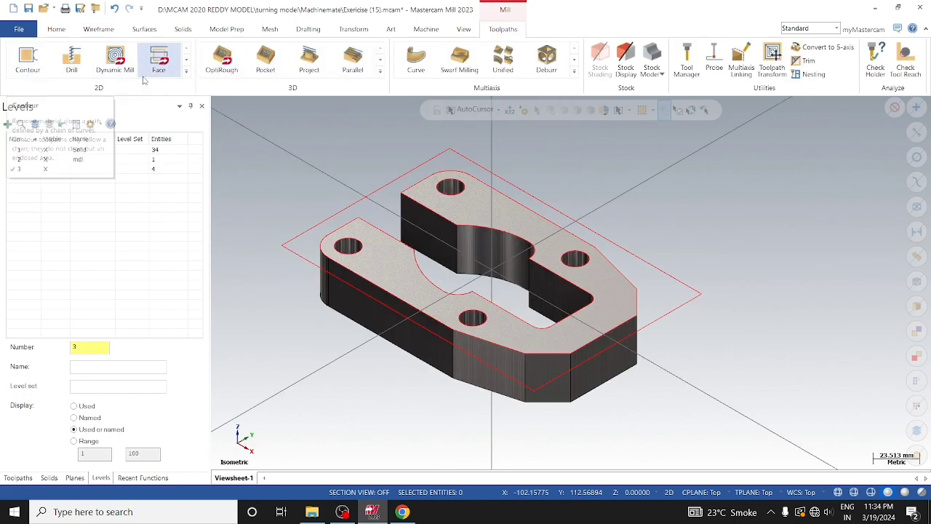
click(18, 477)
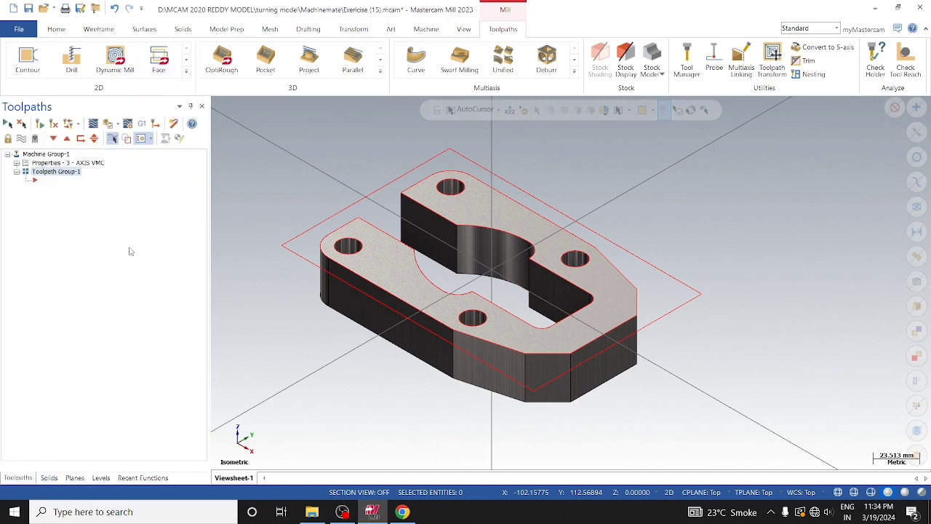
click(16, 162)
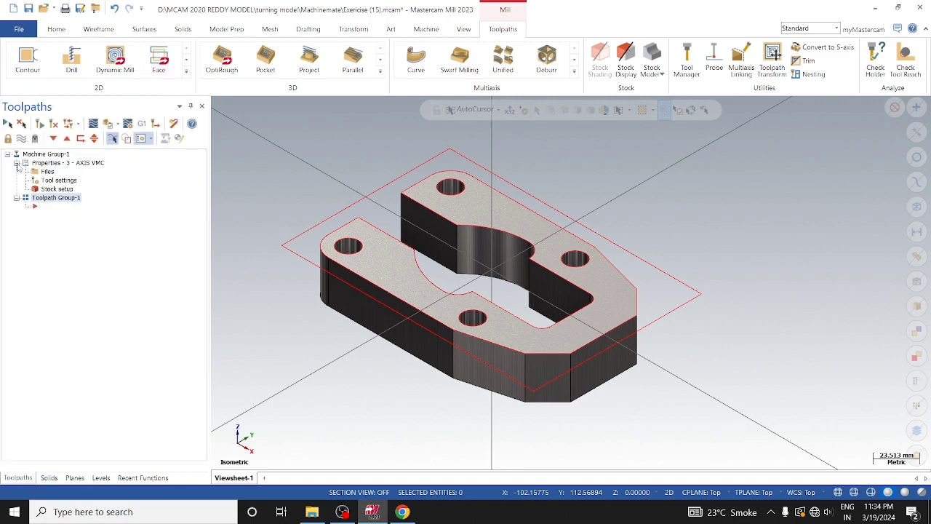
click(57, 189)
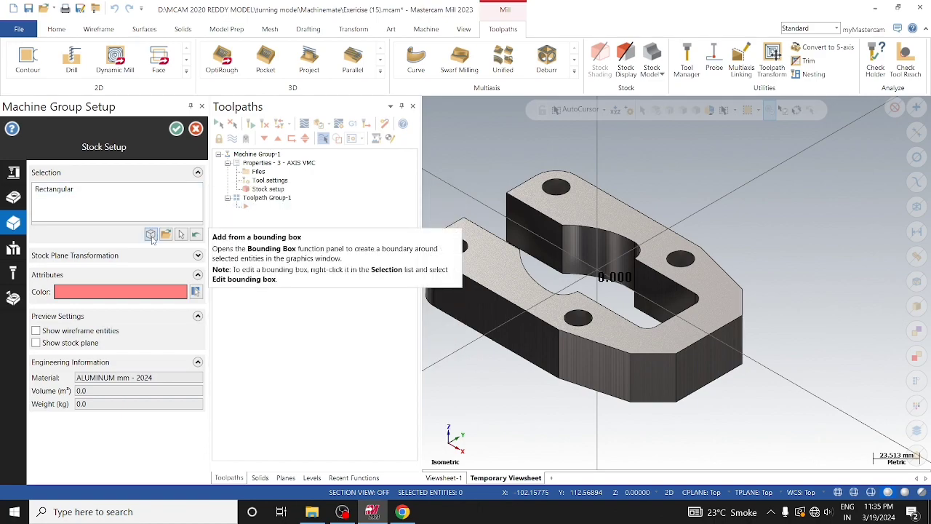
click(151, 235)
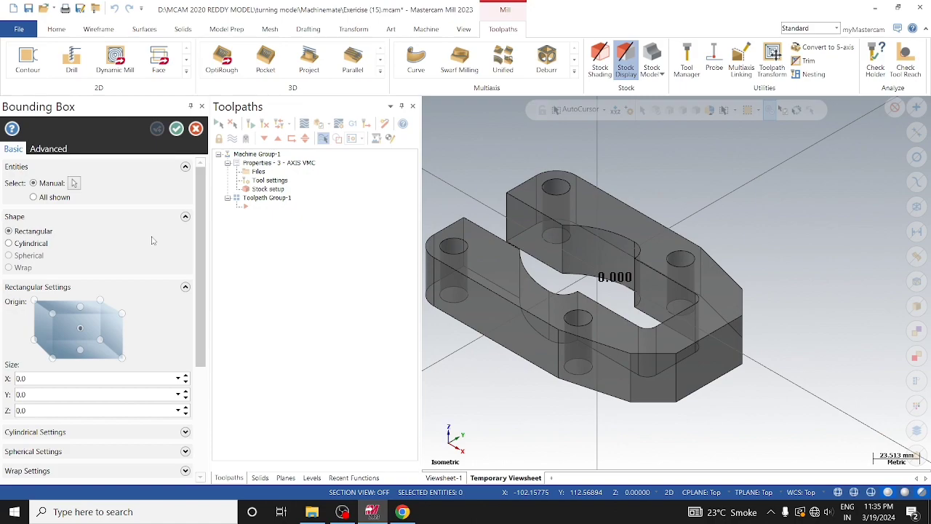
click(80, 311)
click(43, 201)
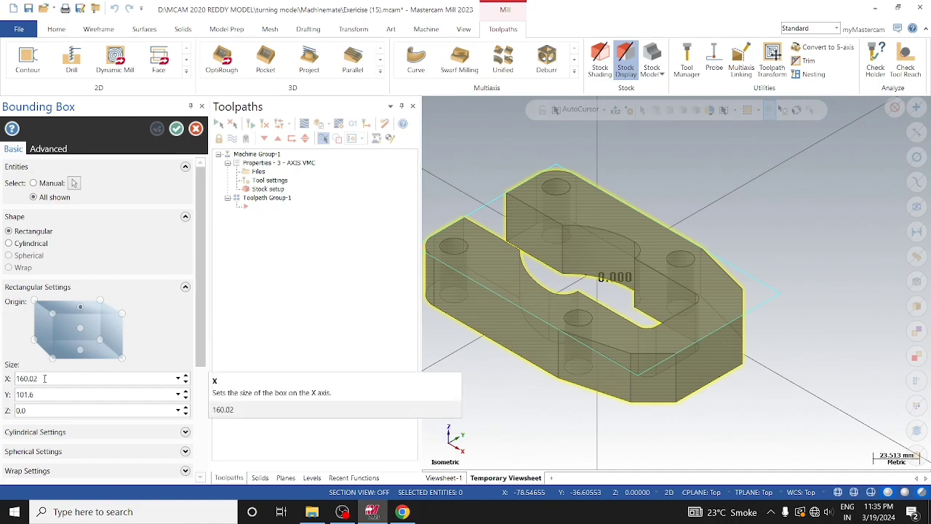
Try a stock bounding box size of X 160, Y 120 and Z 30 mm.
click(45, 378)
text(1)
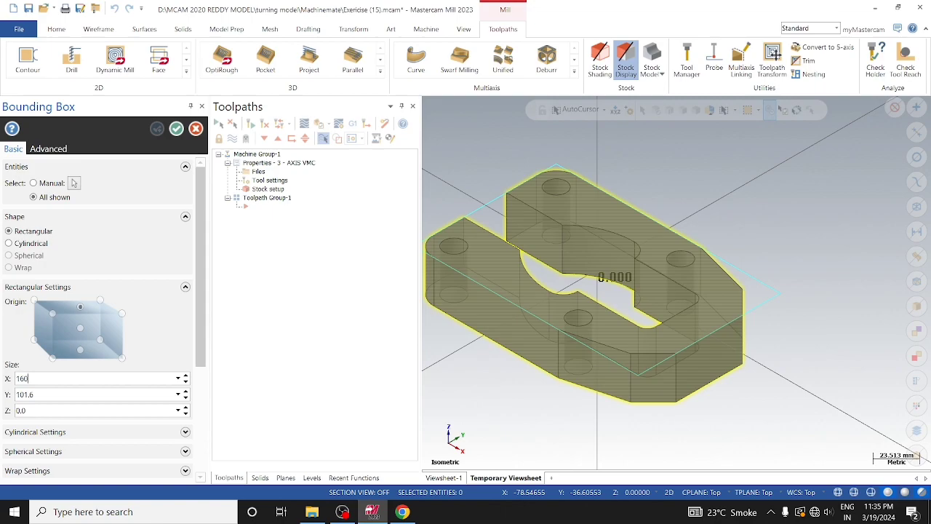
key(Return)
click(50, 394)
text(120)
key(Return)
click(52, 408)
text(30)
key(Return)
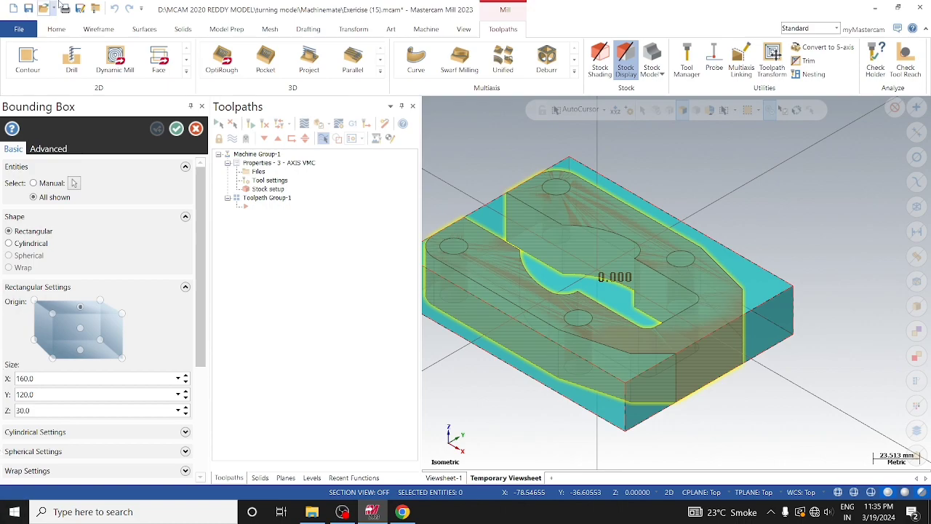
Switch to the top view and set the stock bounding box's Z size to 30 mm.
right_click(713, 164)
click(752, 232)
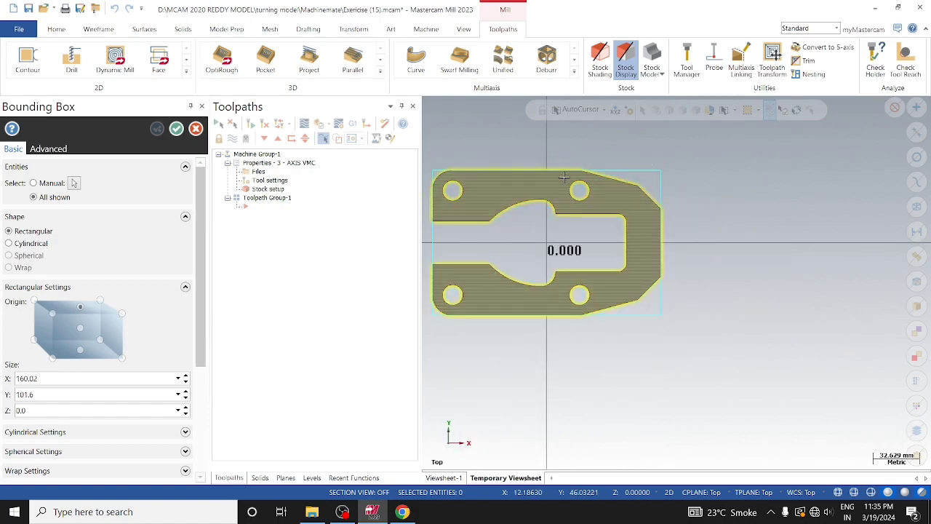
double_click(66, 410)
text(3)
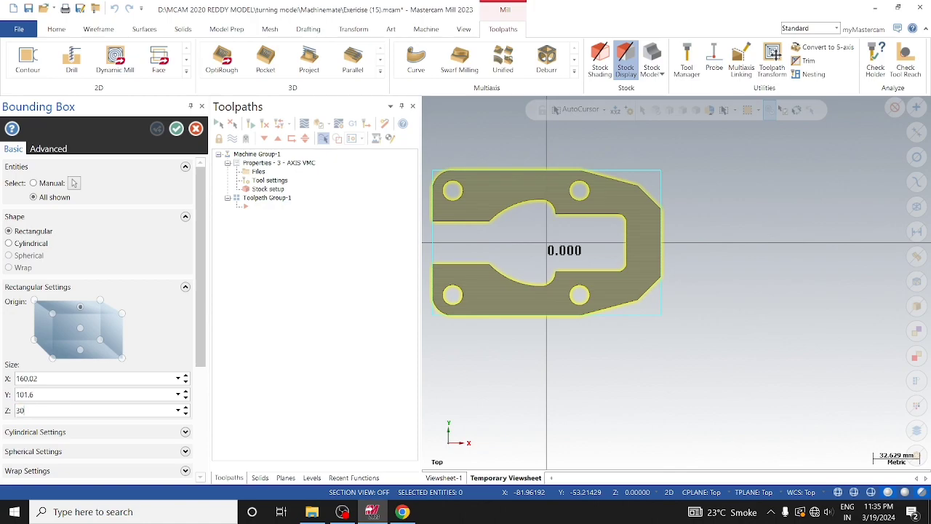
text(0)
key(Tab)
scroll(584, 272, down, 1)
scroll(583, 273, down, 1)
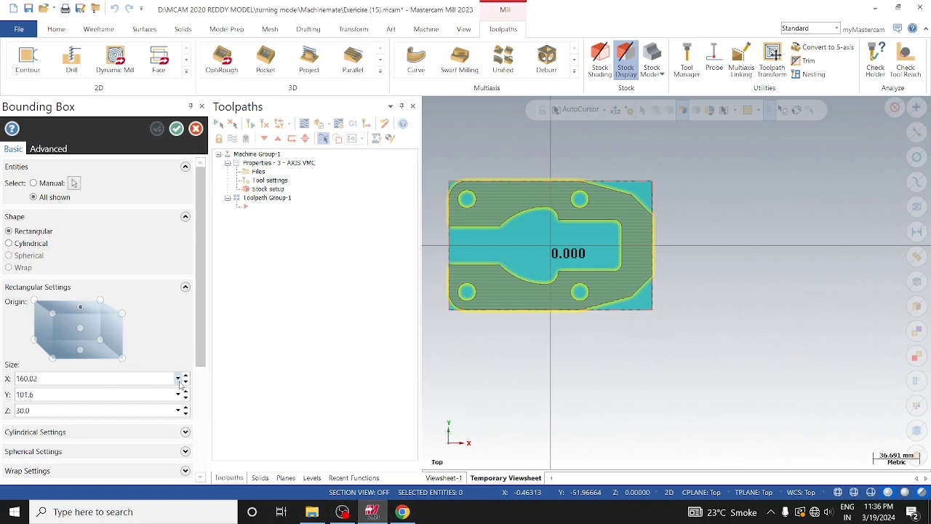
Set the stock bounding box's X size to 180 mm and Y size to 120 mm, and accept the box.
double_click(94, 379)
text(180)
key(Return)
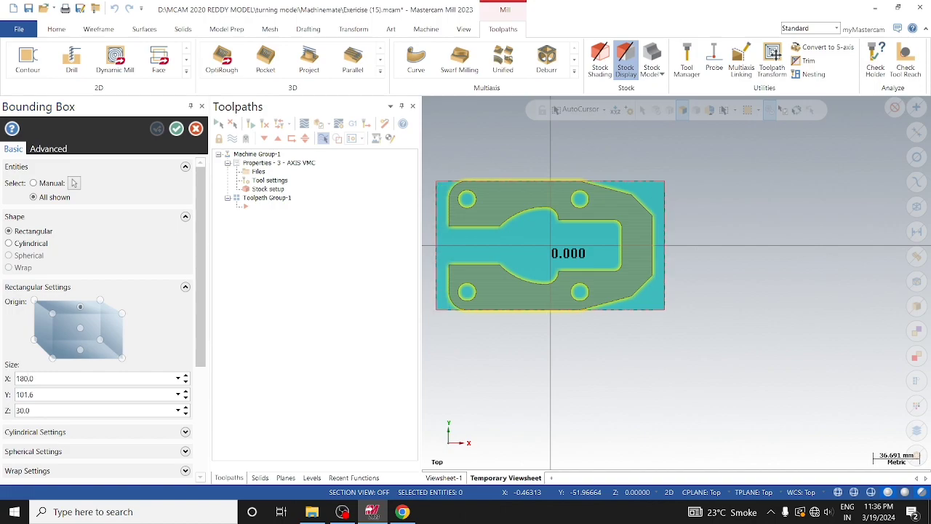
double_click(72, 400)
text(120)
key(Return)
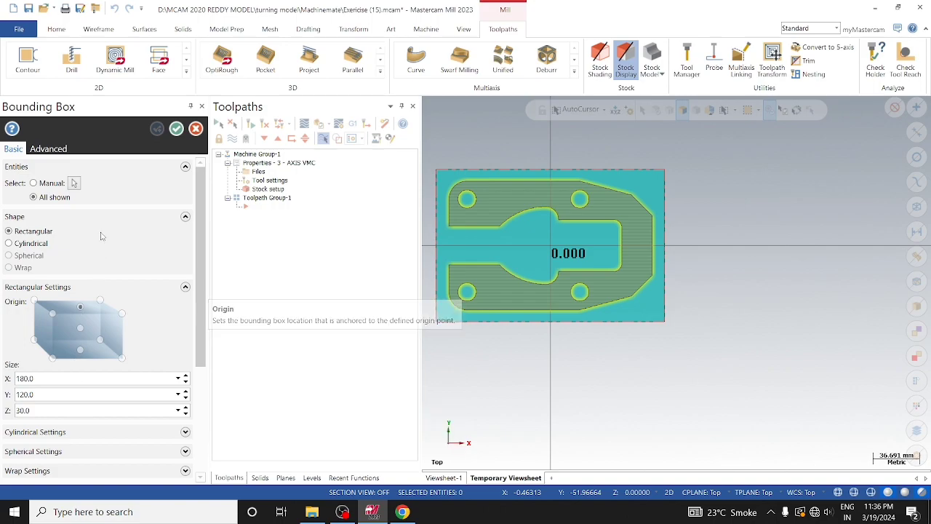
click(176, 131)
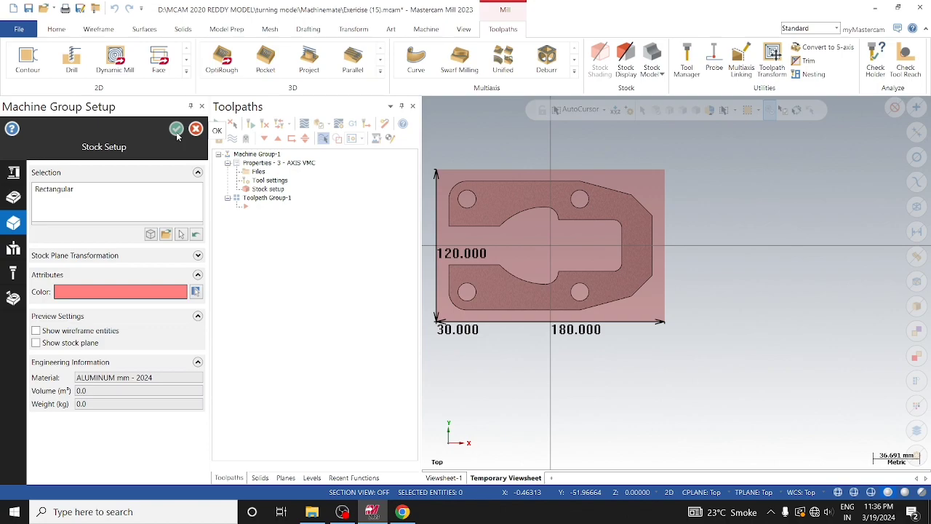
Accept the stock setup and save the part as a Mastercam file named Exericise (15).
click(176, 131)
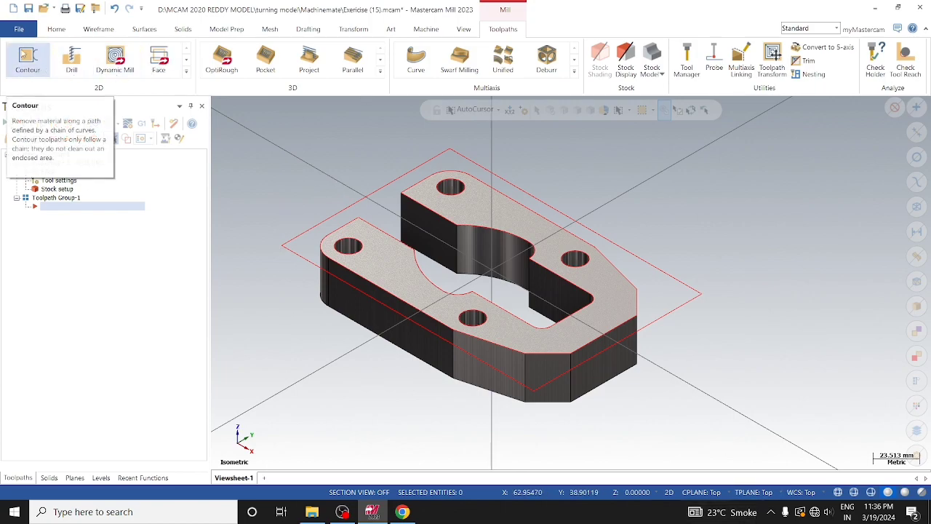
click(28, 8)
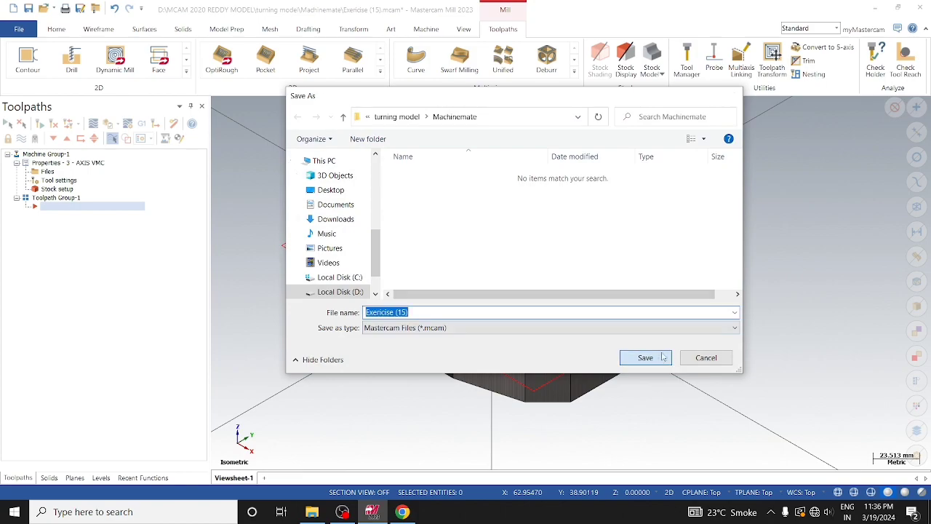
click(645, 358)
scroll(335, 187, down, 1)
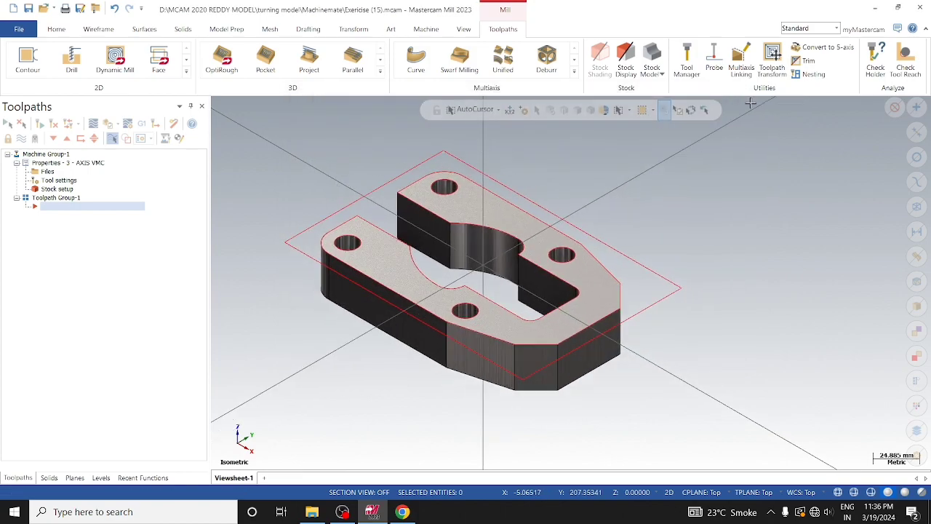
Start a Check Tool Reach analysis with the whole solid part as its target.
click(915, 57)
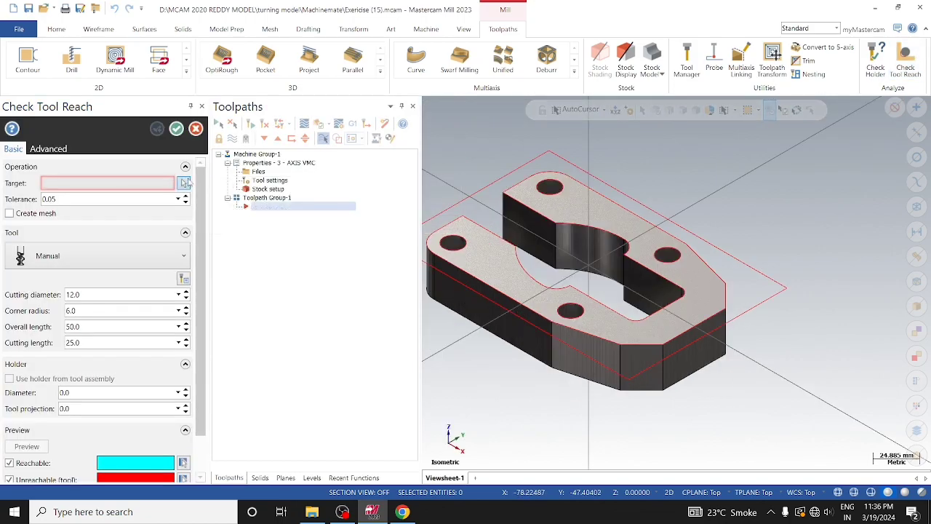
click(184, 183)
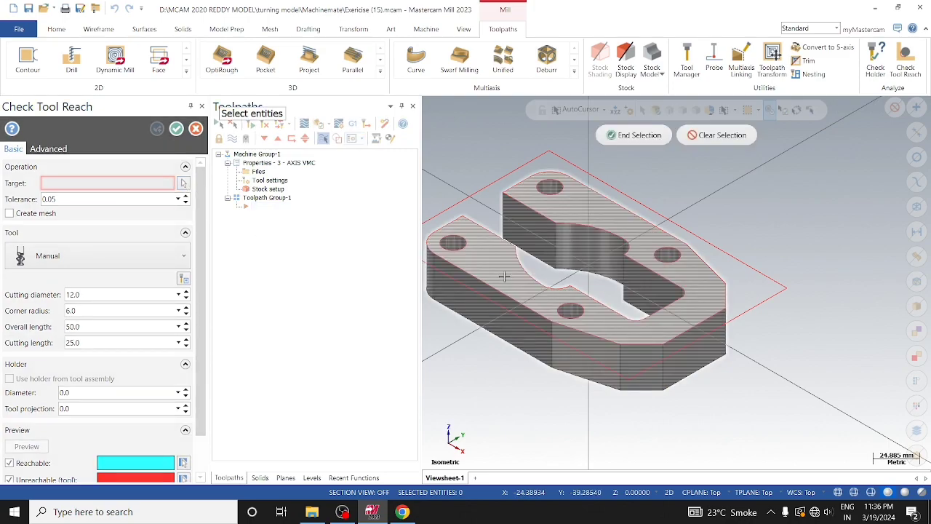
click(504, 276)
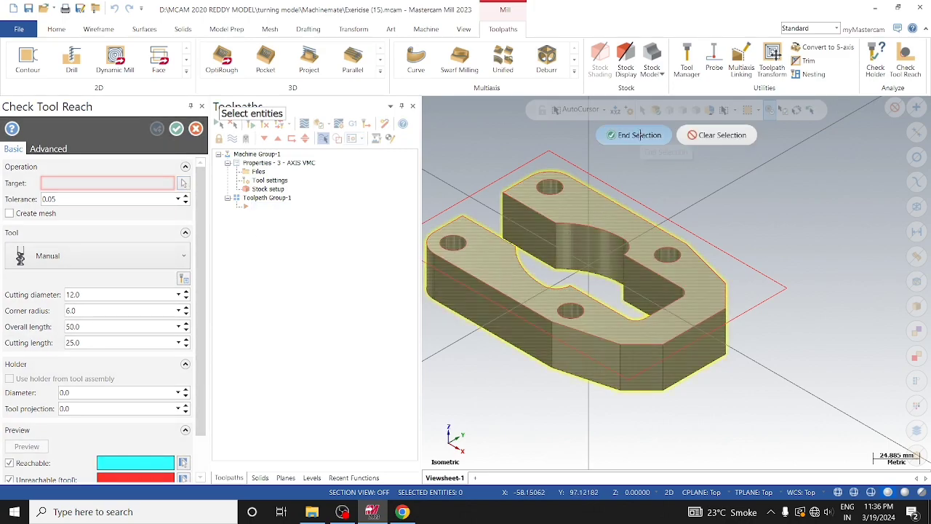
click(634, 135)
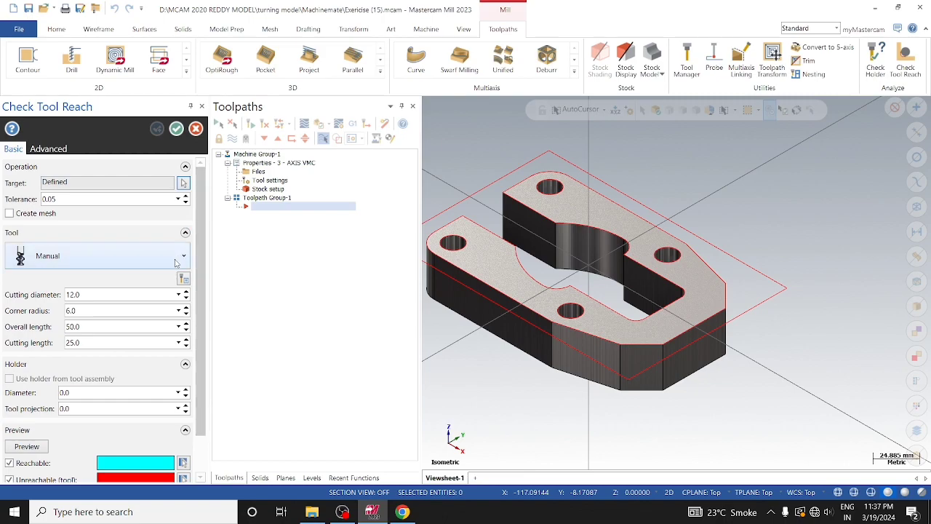
Filter the tool library for the reach check to the flat end mill tool type only.
click(184, 280)
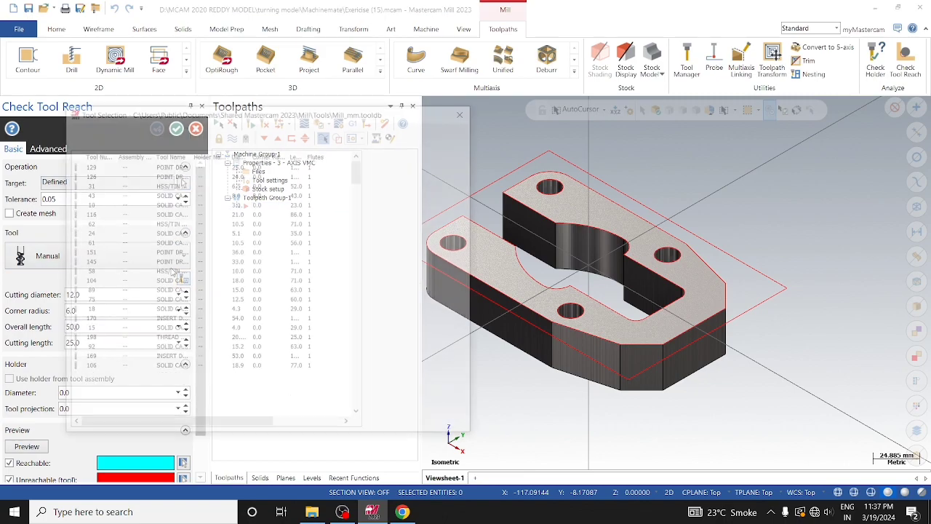
click(401, 199)
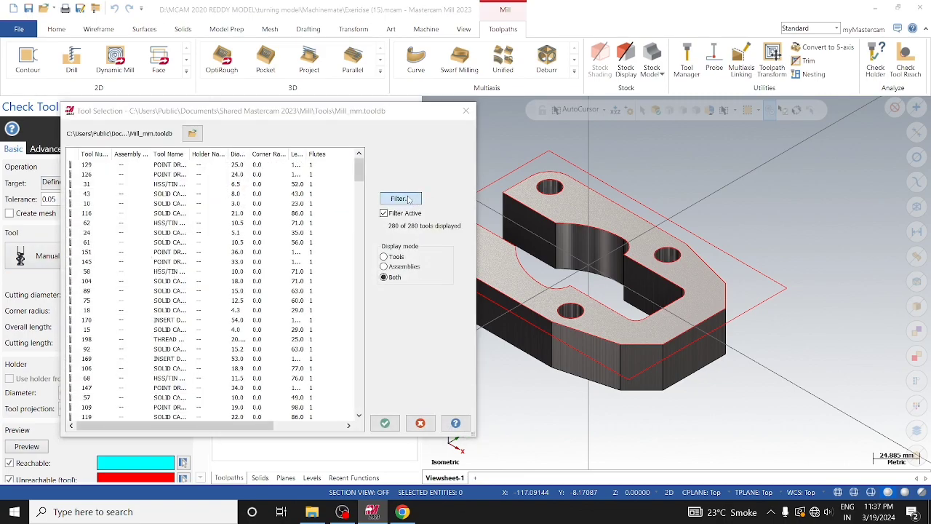
click(133, 332)
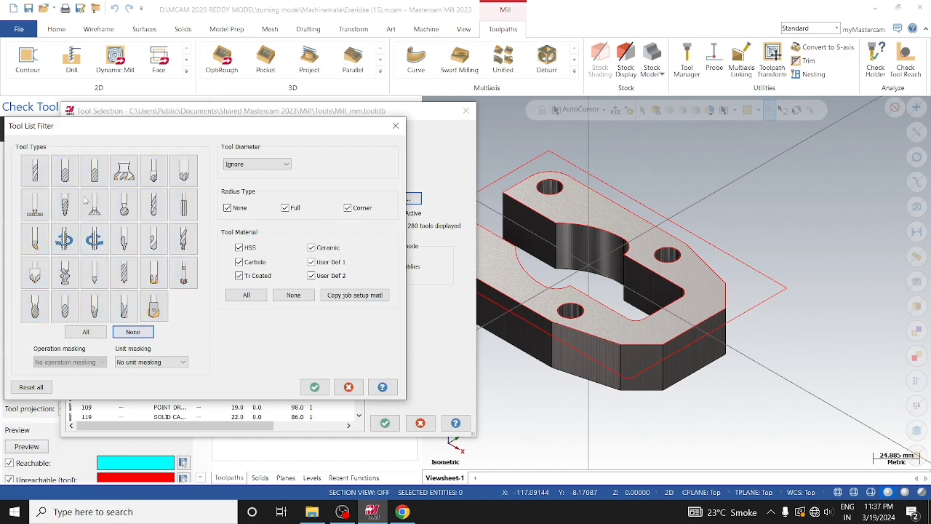
click(35, 171)
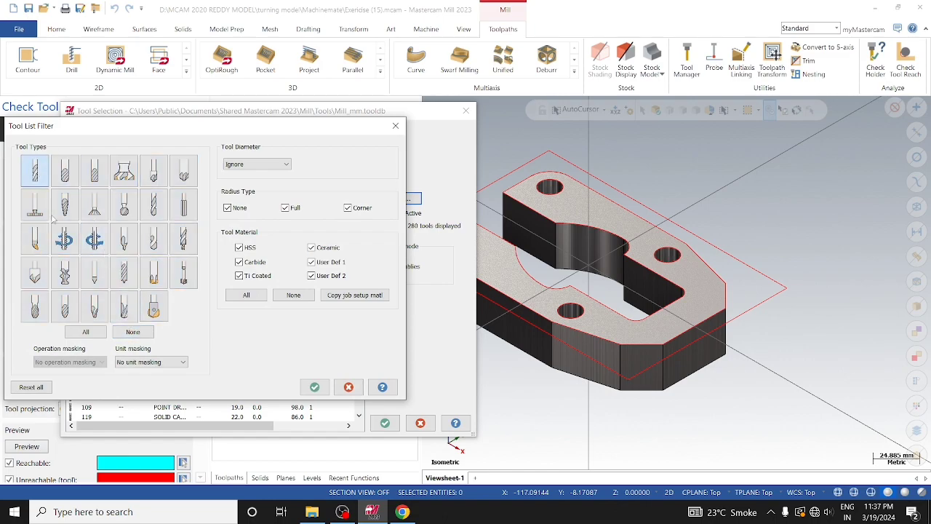
click(315, 387)
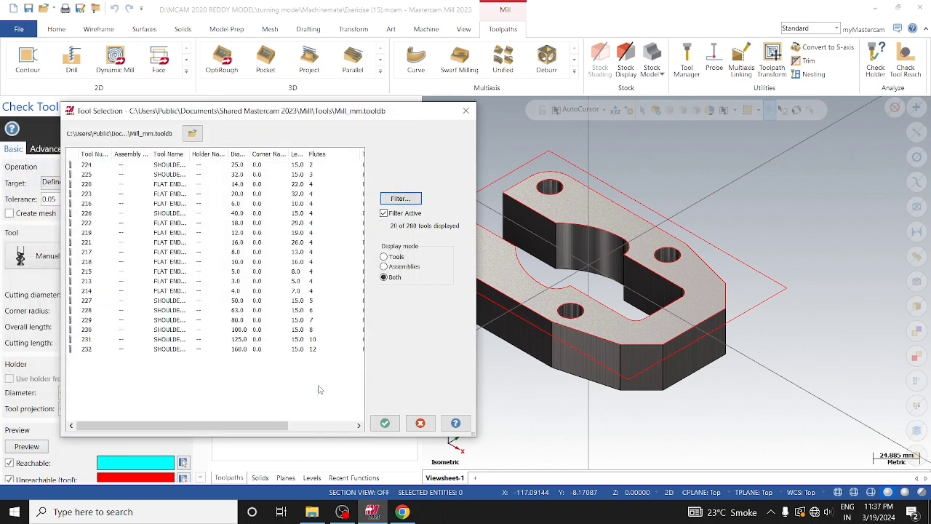
Pick the 16 mm flat end mill, tool 221, and preview and examine its reach on the part.
click(237, 243)
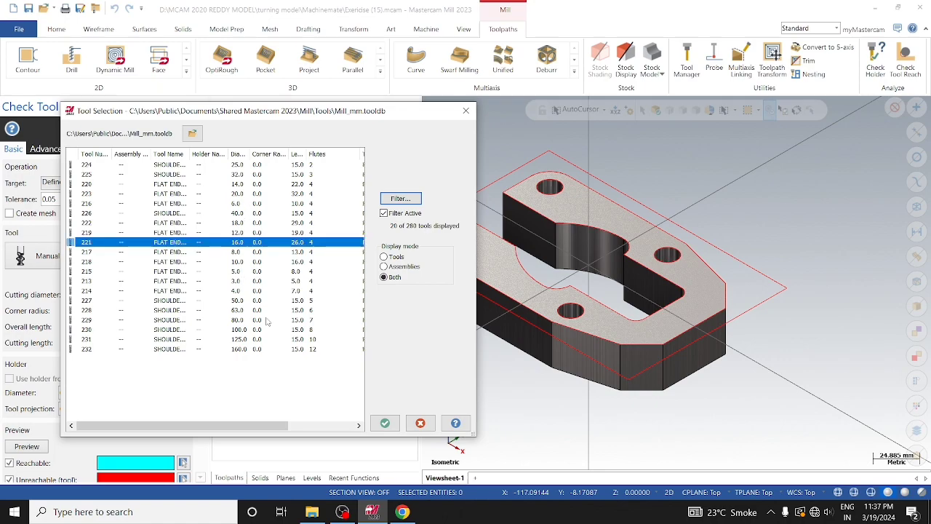
click(385, 422)
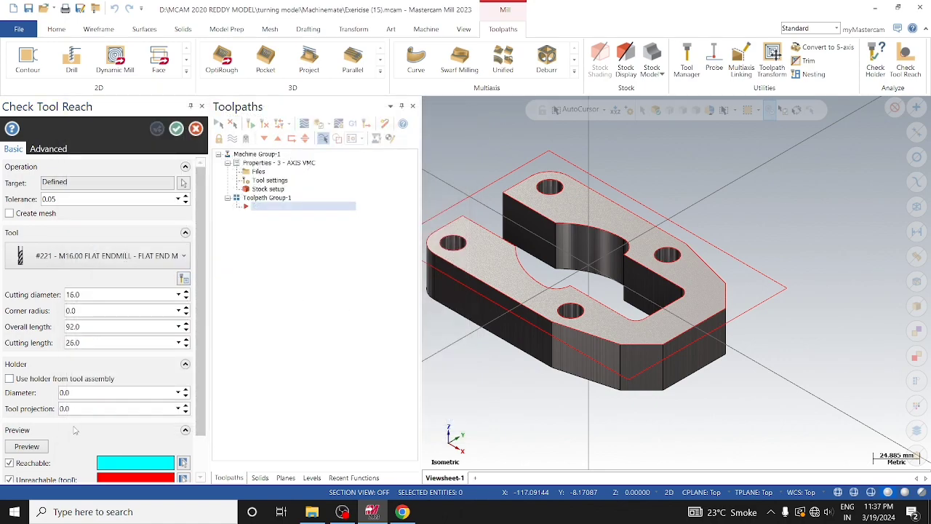
click(33, 446)
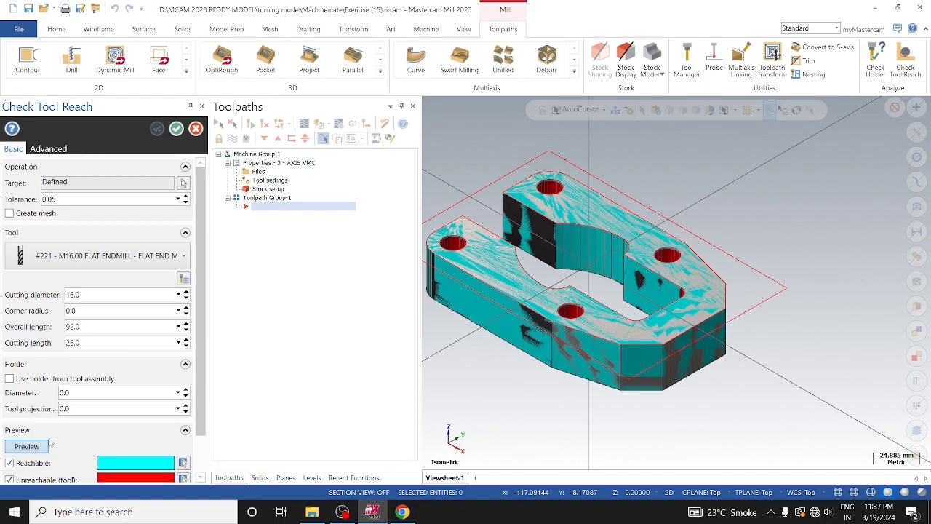
scroll(569, 256, up, 1)
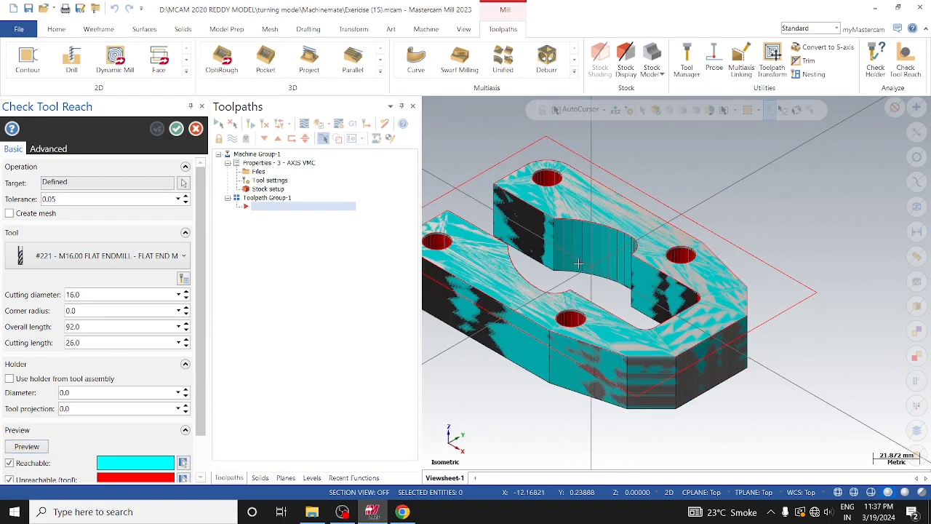
middle_drag(604, 304, 523, 251)
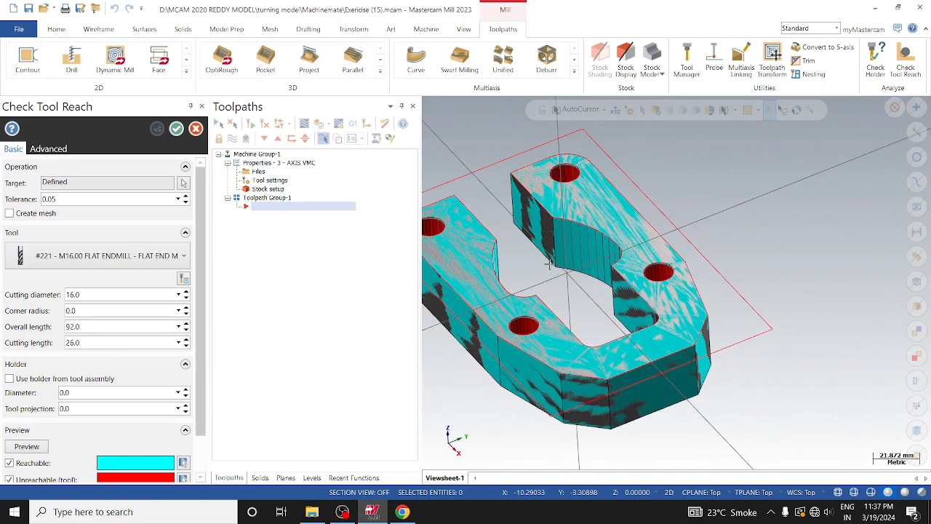
Check the reach of the 12 mm flat end mill, tool 219, inspect the pocket corners, and close the analysis.
click(183, 279)
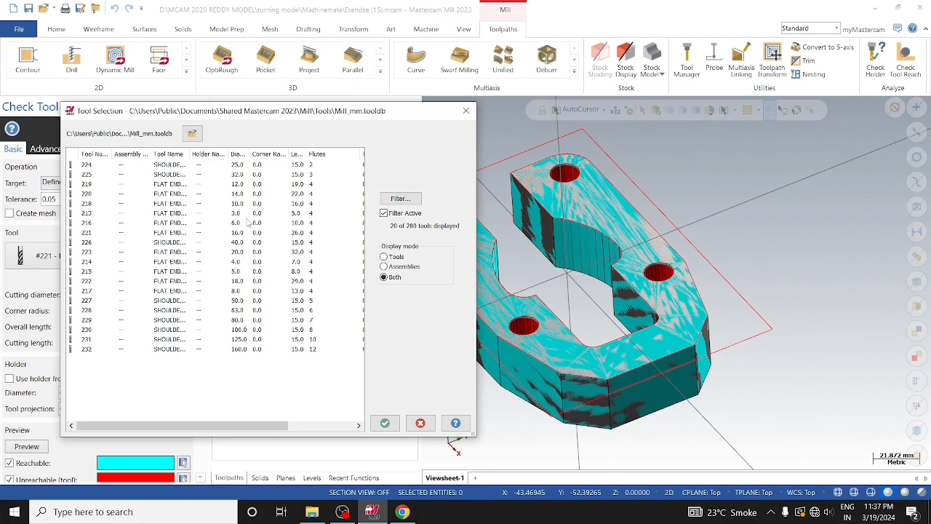
click(257, 187)
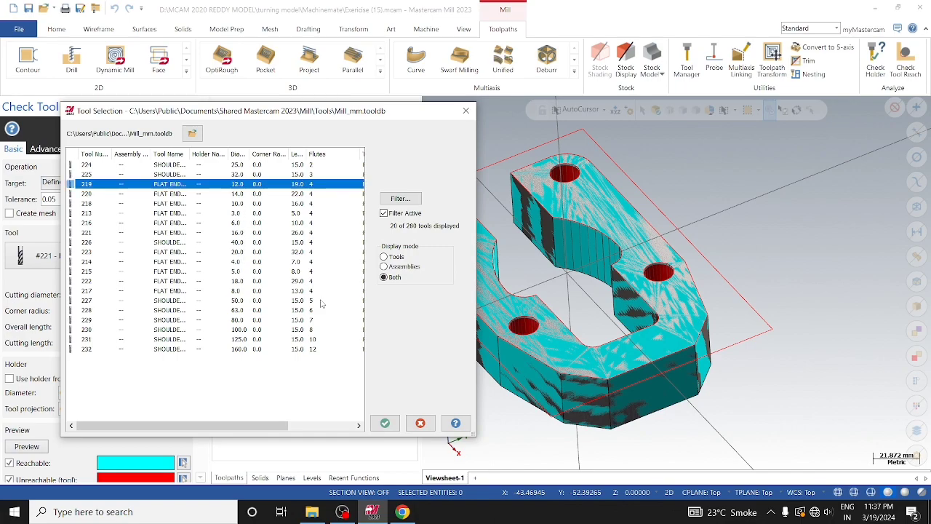
click(385, 423)
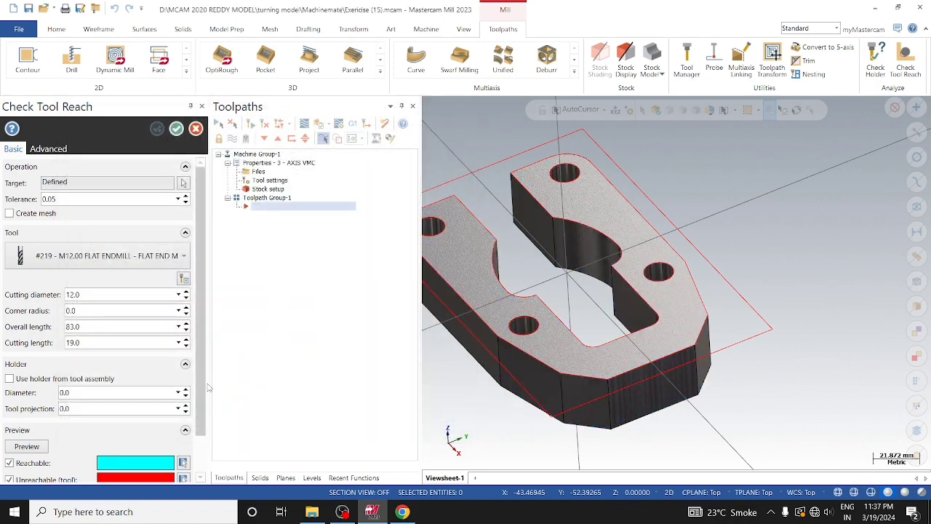
click(26, 447)
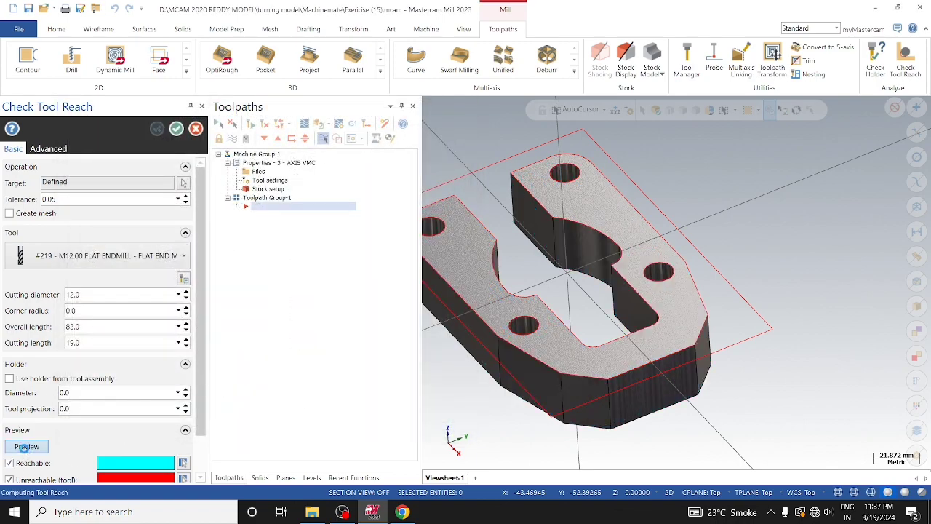
middle_drag(536, 419, 602, 367)
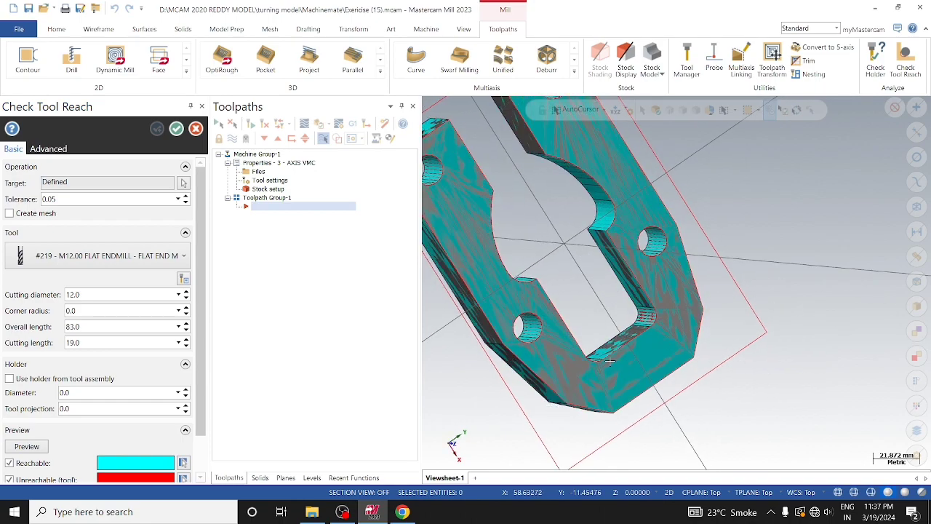
scroll(643, 320, up, 2)
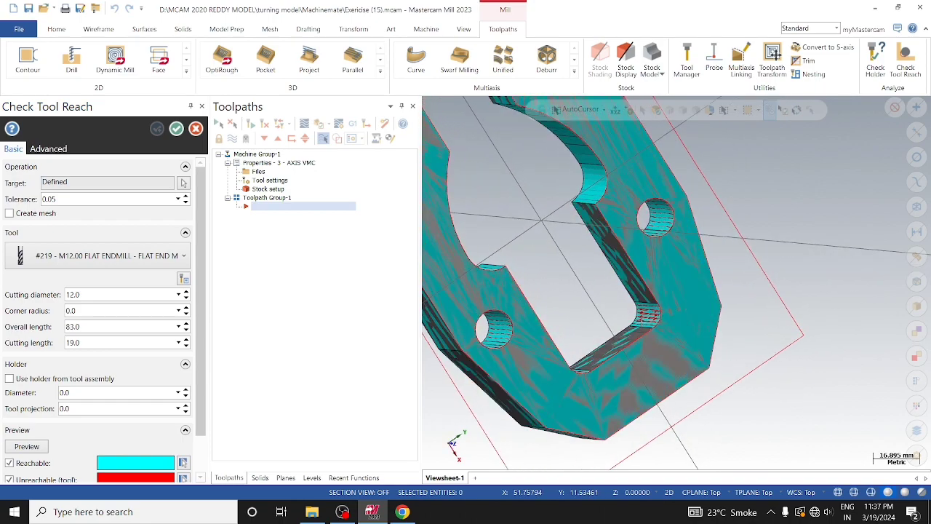
click(179, 128)
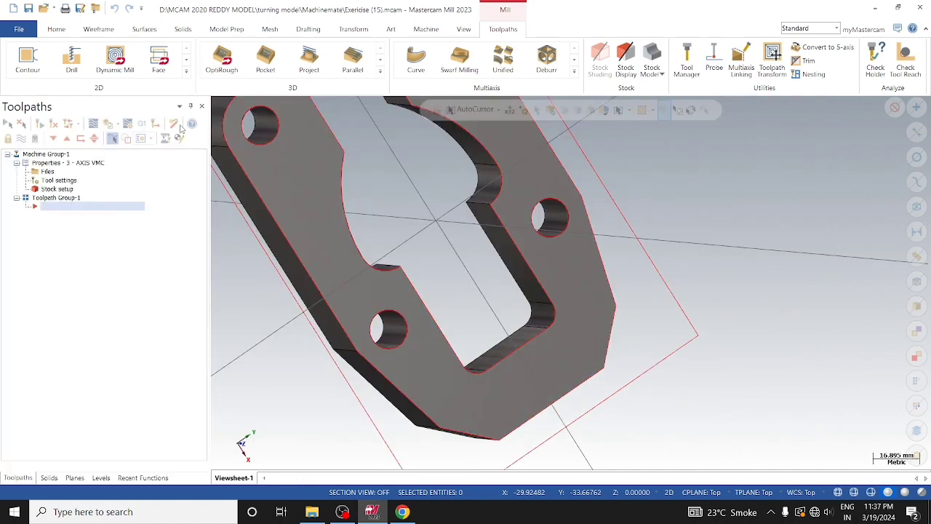
Return to the isometric view and start a 2D Dynamic Mill toolpath.
scroll(428, 275, down, 5)
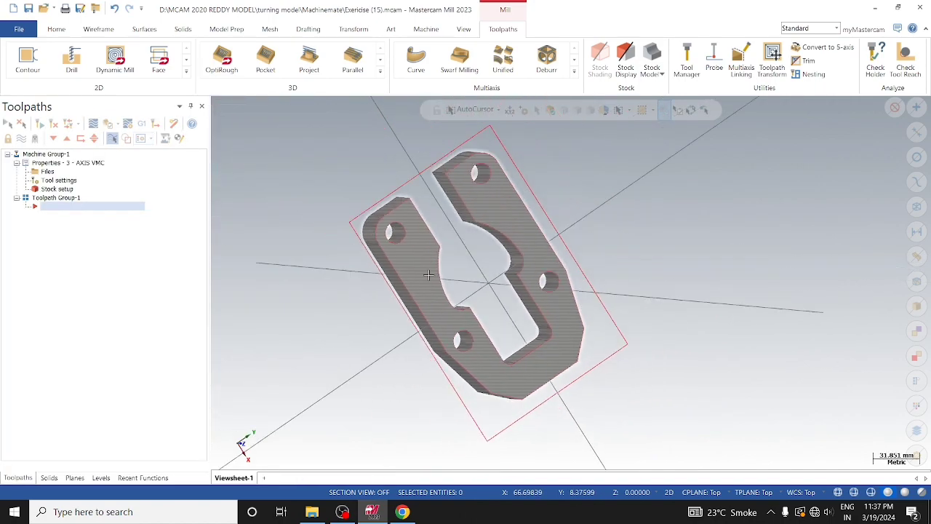
right_click(318, 178)
click(361, 283)
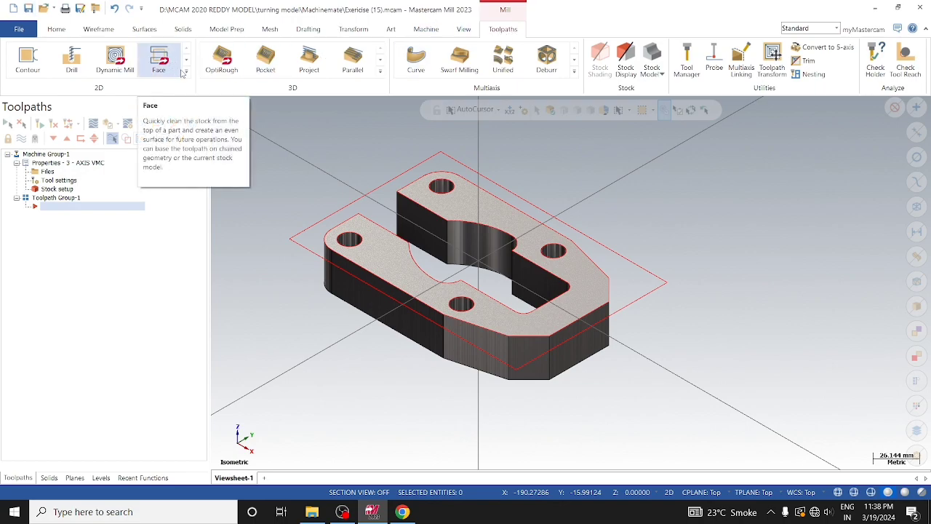
click(186, 70)
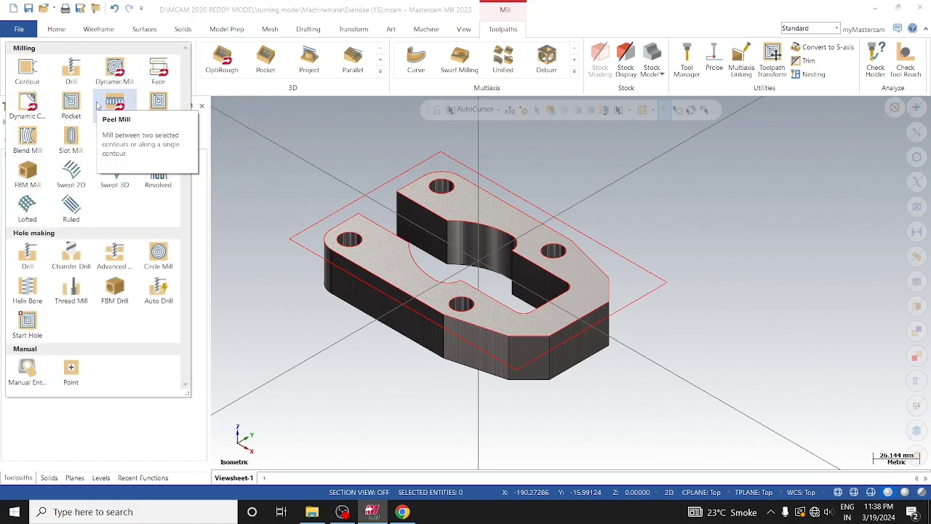
click(114, 71)
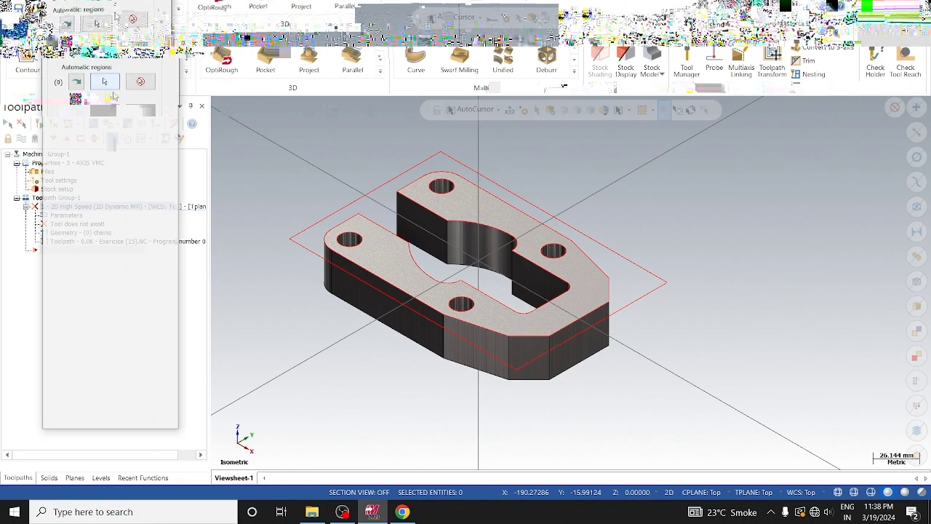
Set the outer rectangle around the part as the machining region, using wireframe chaining.
click(101, 111)
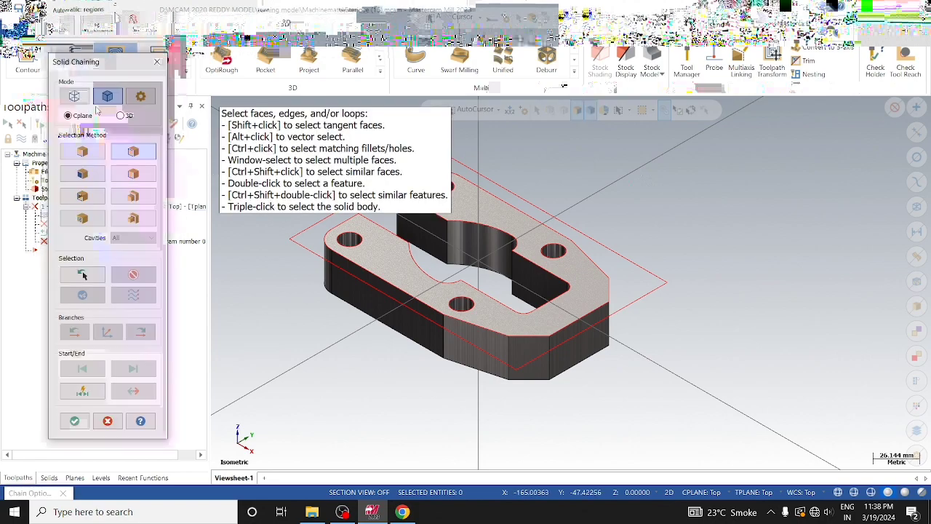
click(74, 96)
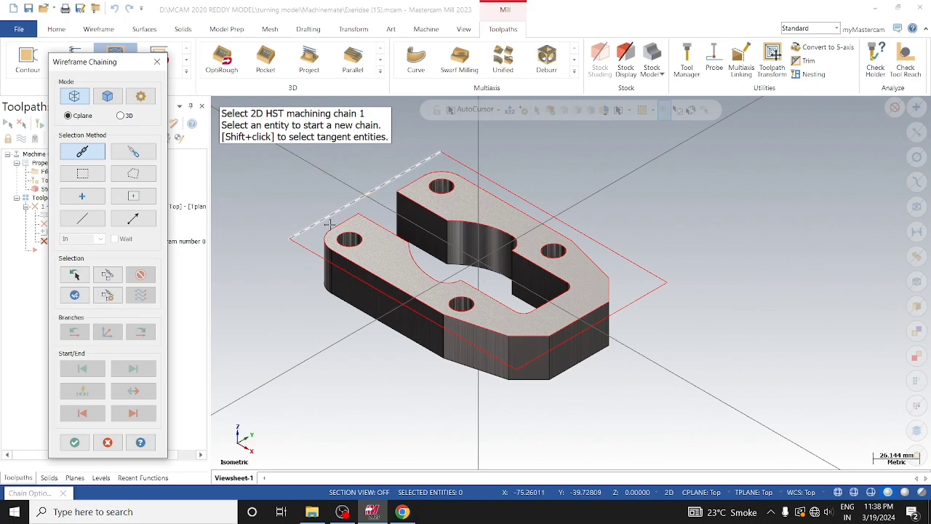
click(268, 236)
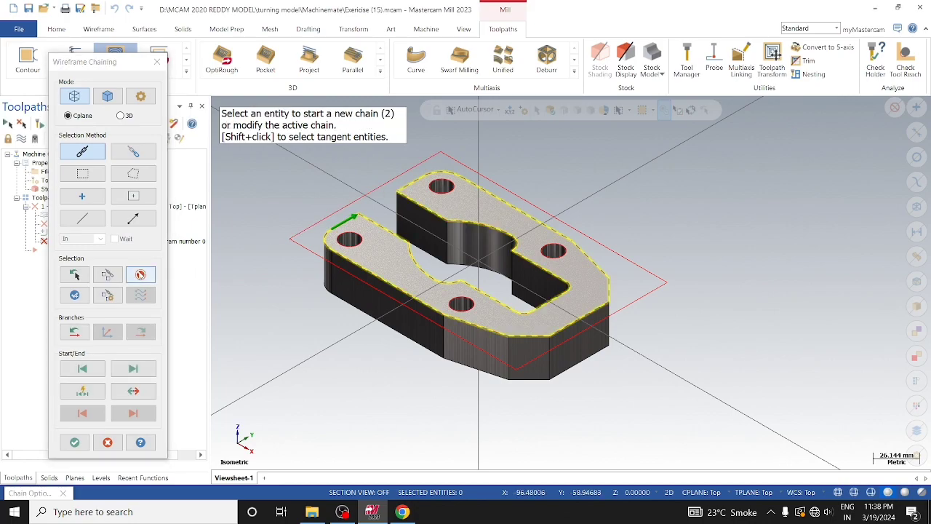
click(292, 238)
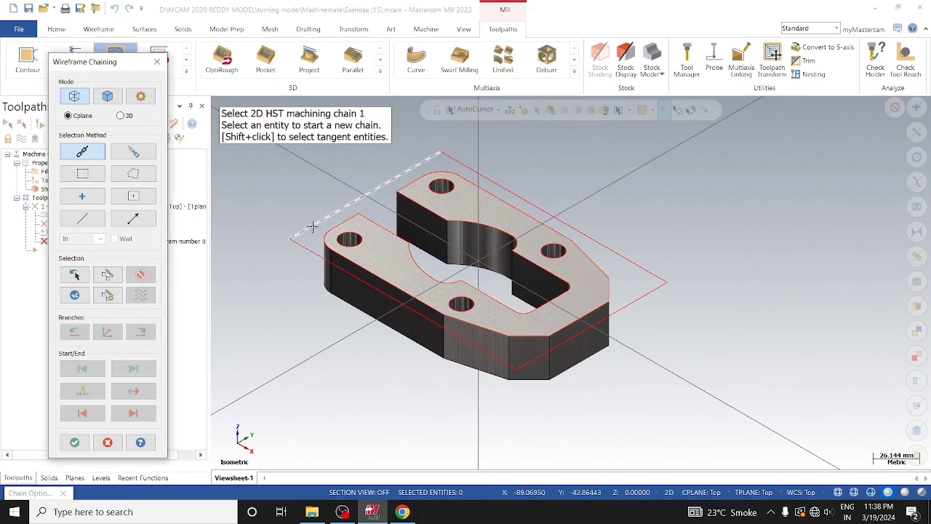
click(292, 238)
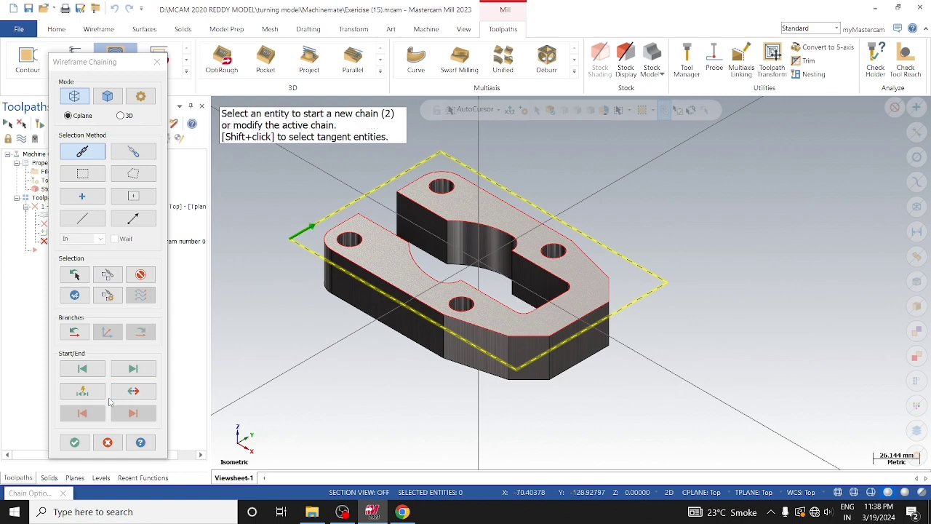
click(80, 444)
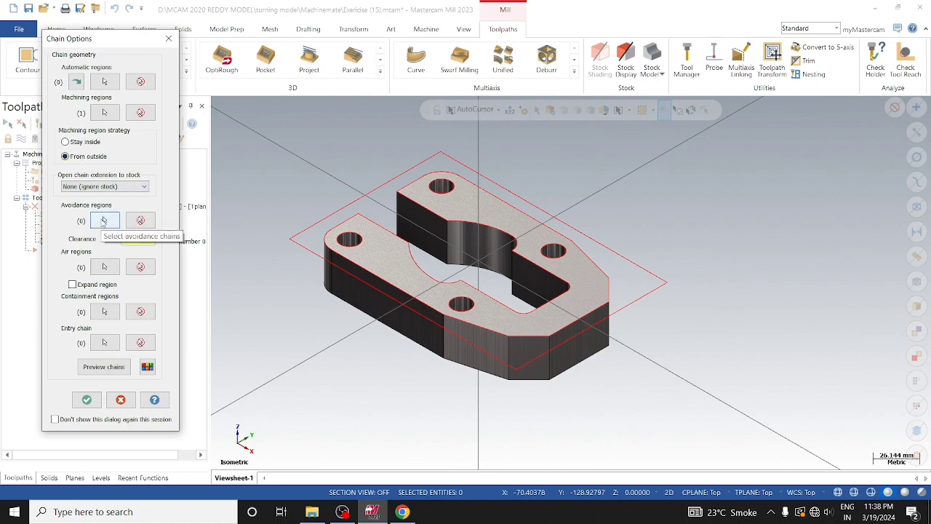
Set the part's outer profile as the avoidance region, preview the chains, and accept the chain geometry.
click(103, 222)
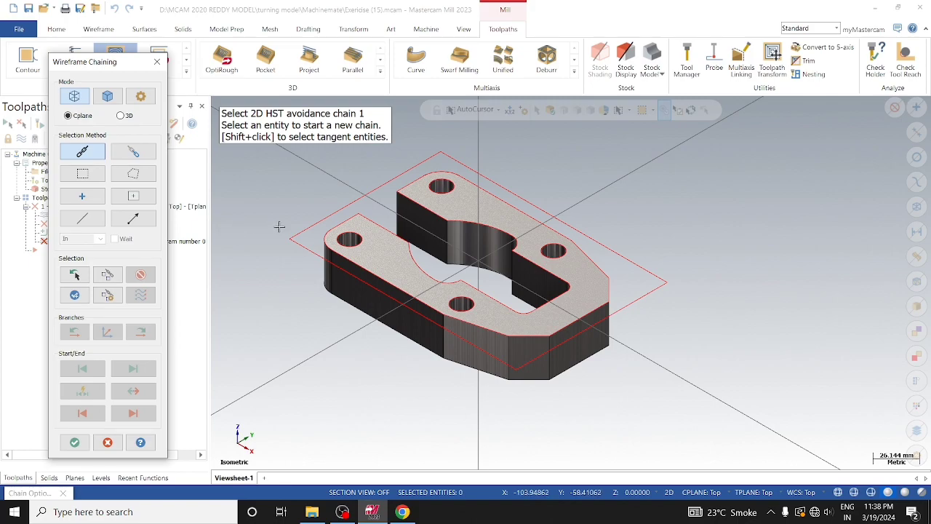
click(339, 222)
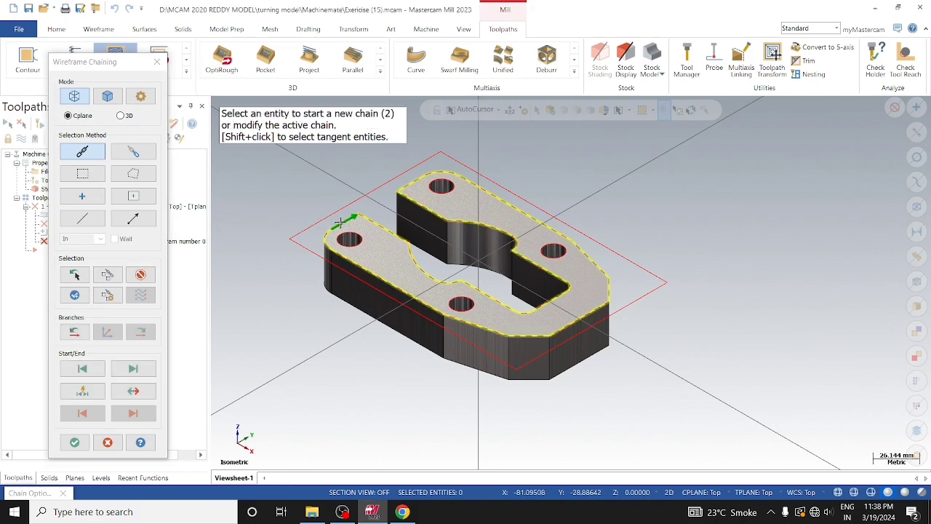
click(80, 443)
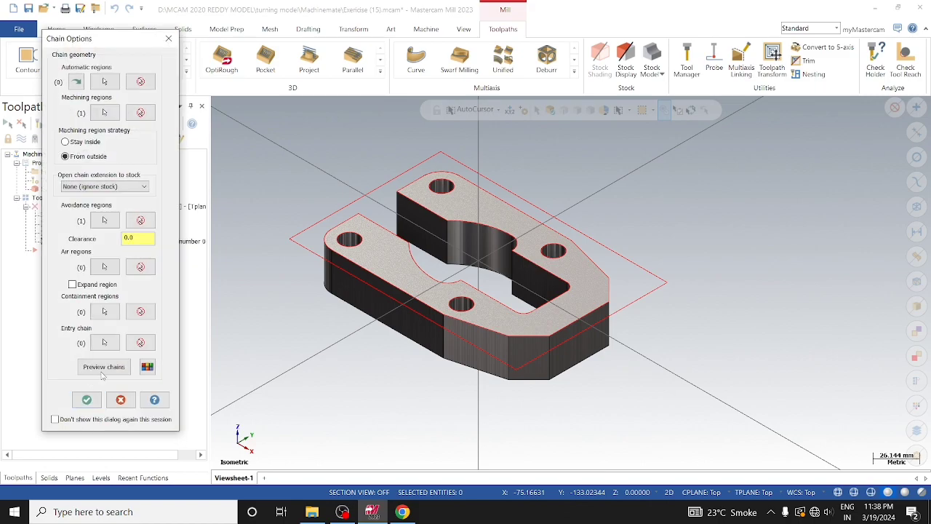
click(113, 371)
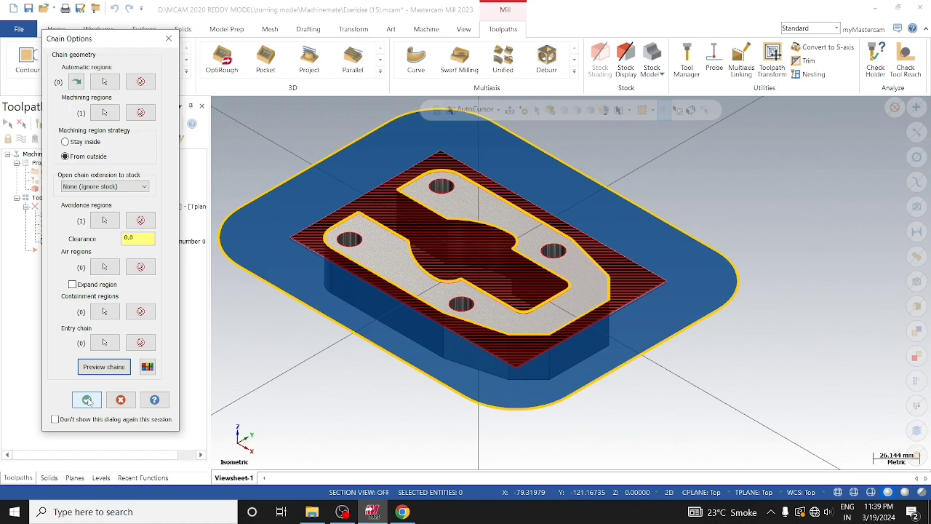
click(87, 400)
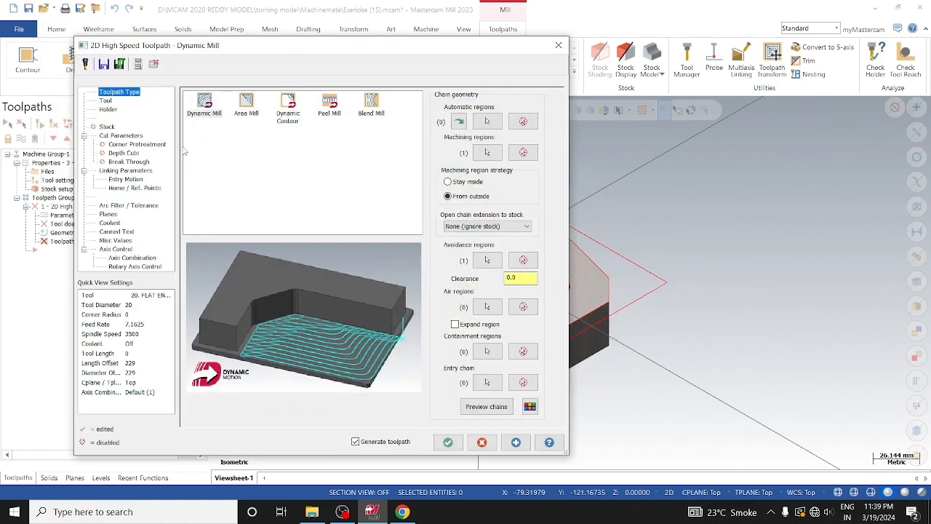
Choose the 12 mm flat end mill, tool 219, from the tool library for the Dynamic Mill toolpath.
click(106, 101)
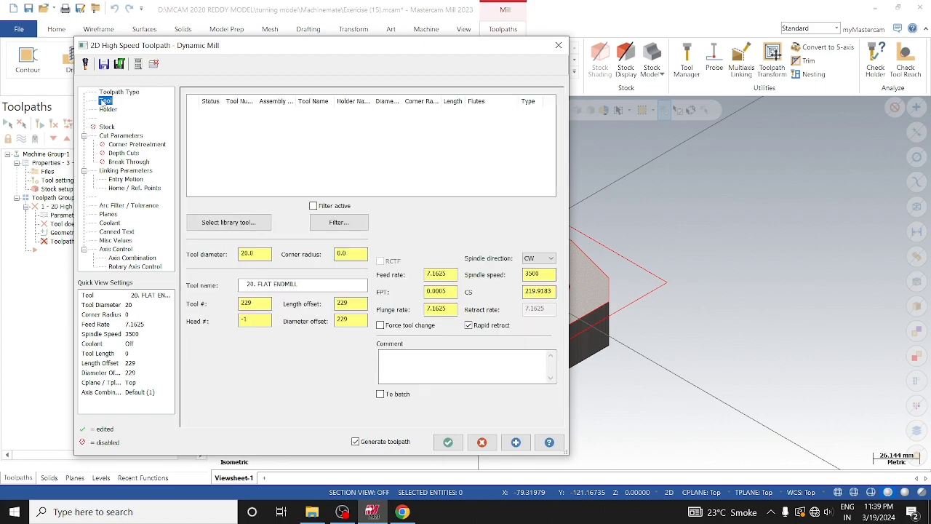
click(240, 223)
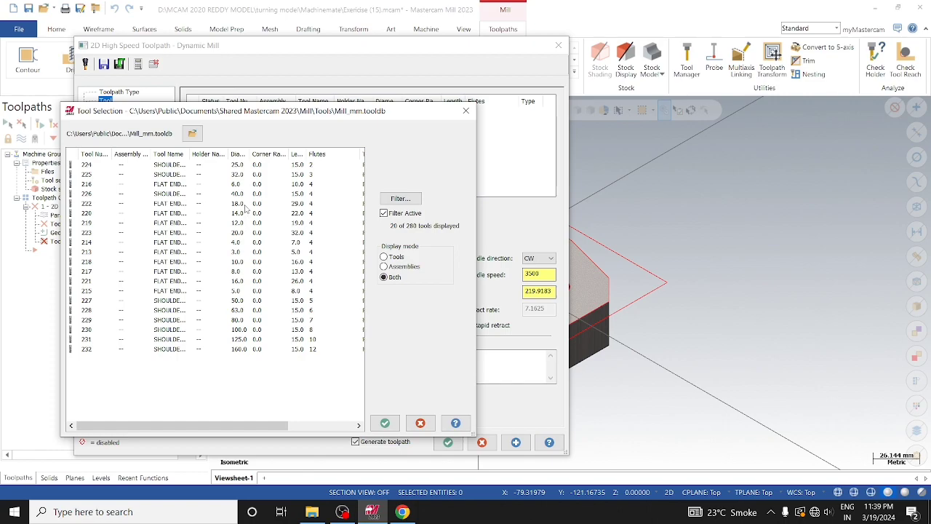
click(240, 224)
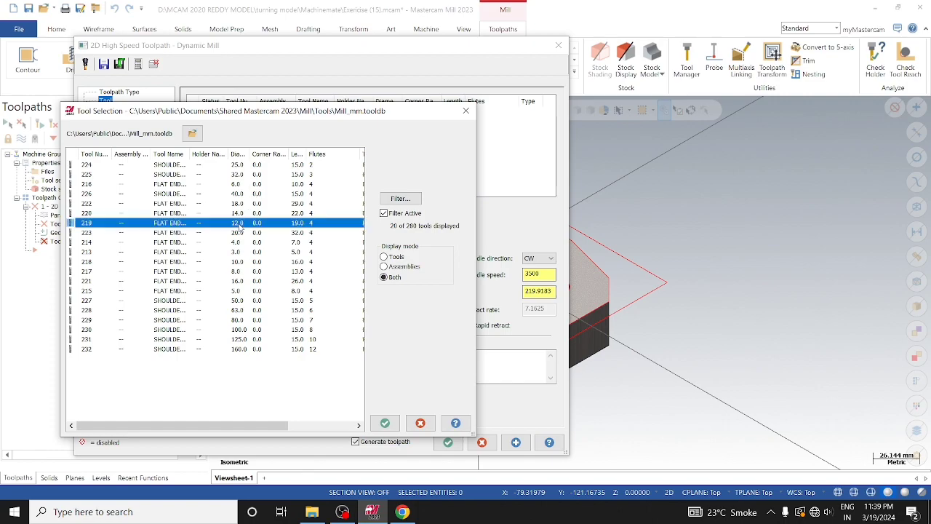
click(384, 422)
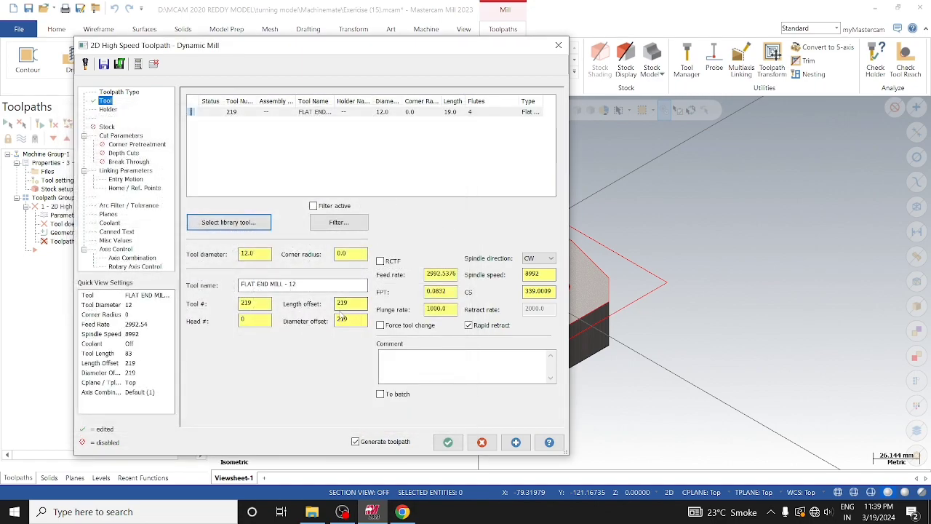
Set the end mill's cutting speed (CS) to 200 and its feed per tooth to 0.1.
click(549, 291)
drag(555, 291, 503, 295)
text(200)
key(Return)
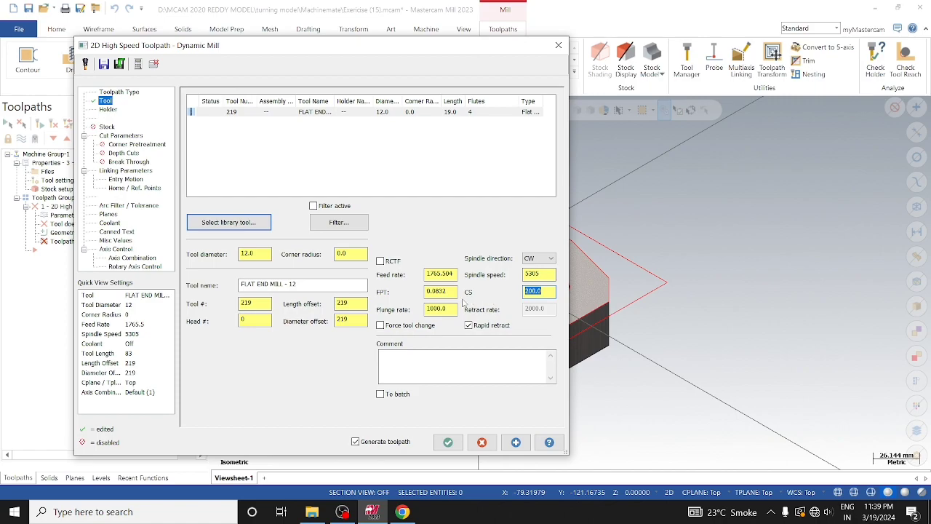
drag(447, 292, 406, 299)
text(0.1)
key(Return)
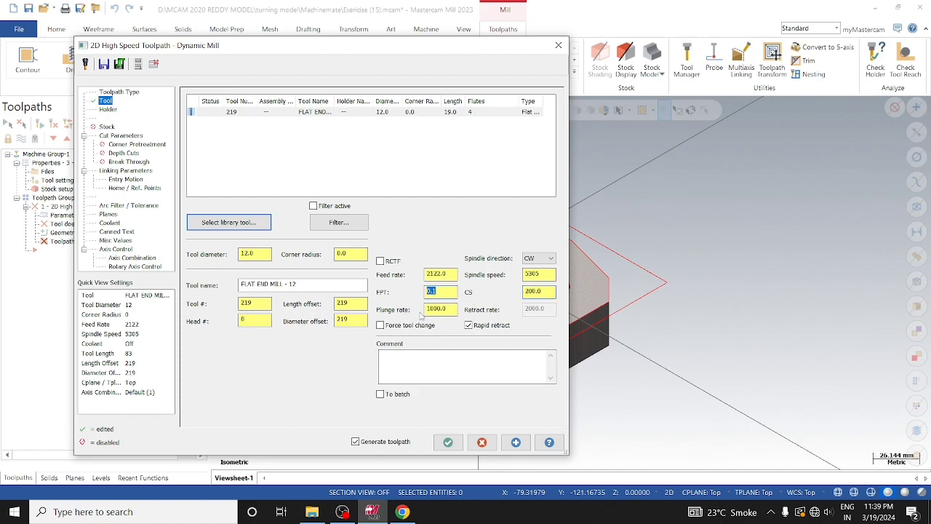
Set the plunge rate to 500 and enter the comment "12 EN" for the toolpath.
drag(450, 309, 418, 311)
text(5)
click(417, 354)
Compare the available holders and choose the B2C4-0020 holder for the 12 mm end mill.
click(108, 111)
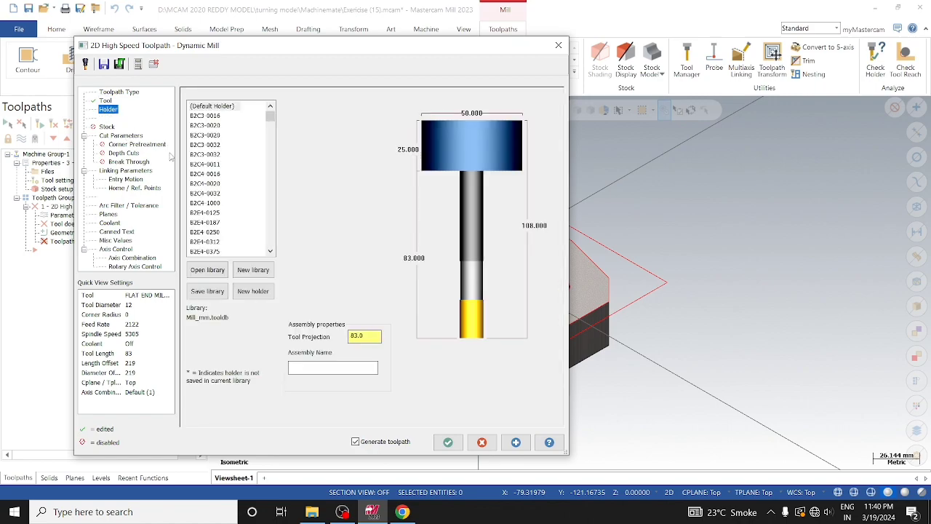
click(209, 166)
click(211, 203)
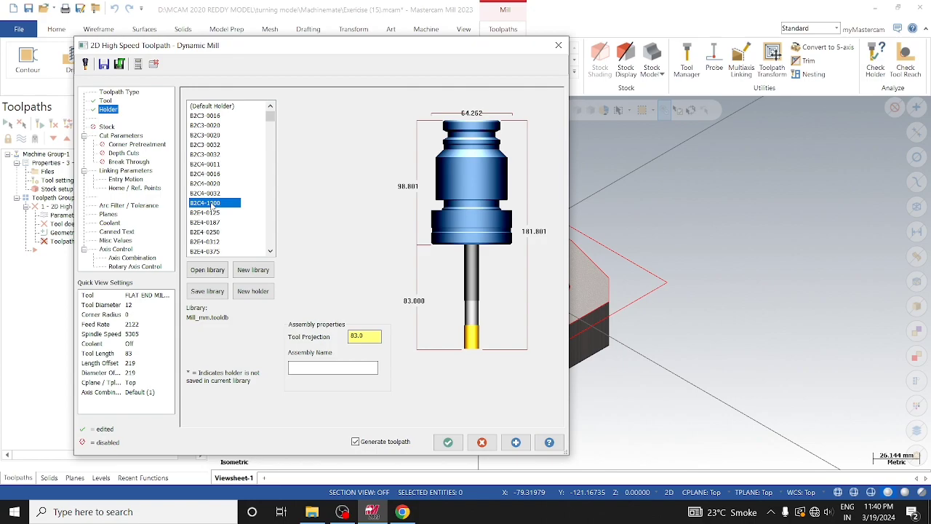
key(Down)
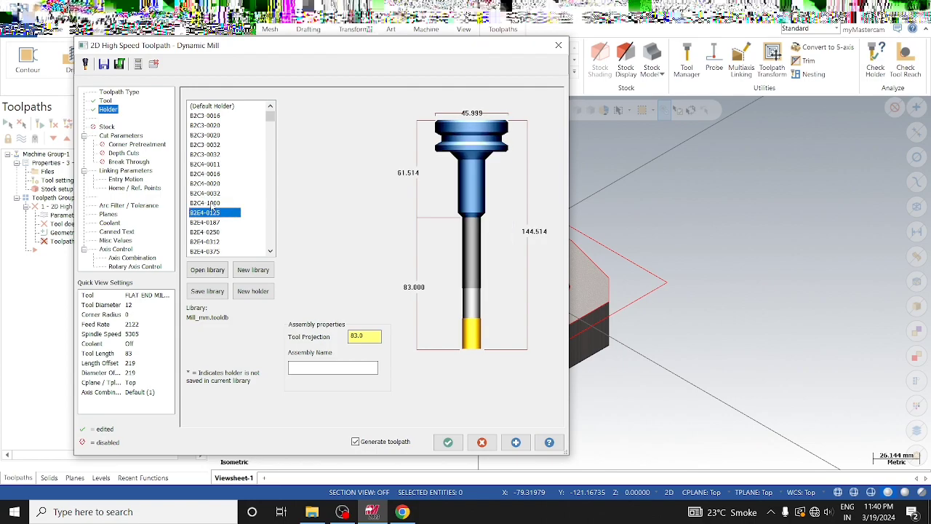
key(Down)
key(Down)
key(Down)
key(Down)
key(Down)
key(Down)
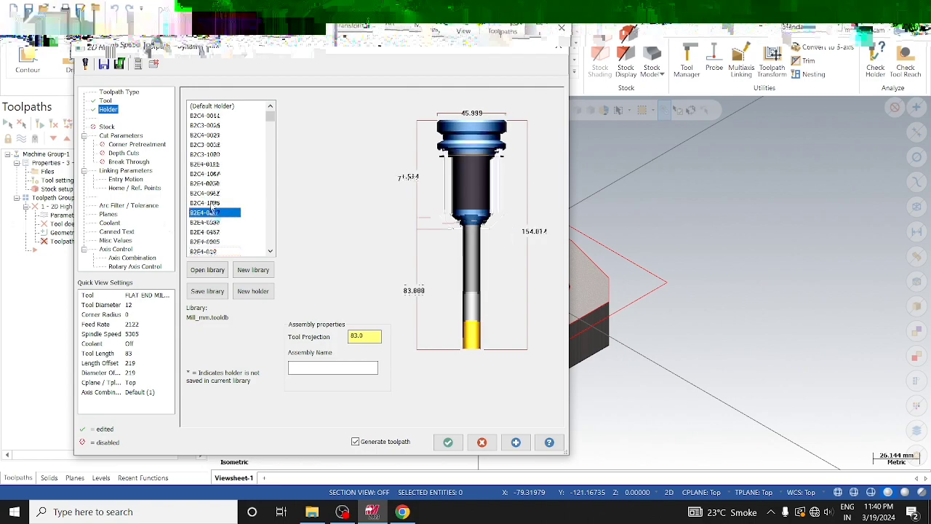
key(Up)
key(Up)
key(Up)
key(Up)
key(Up)
key(Up)
key(Up)
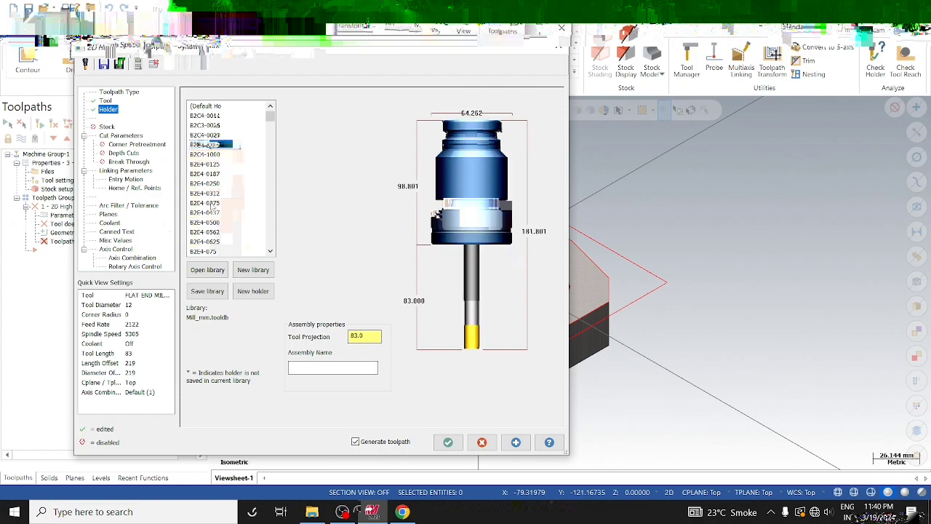
key(Up)
key(Up)
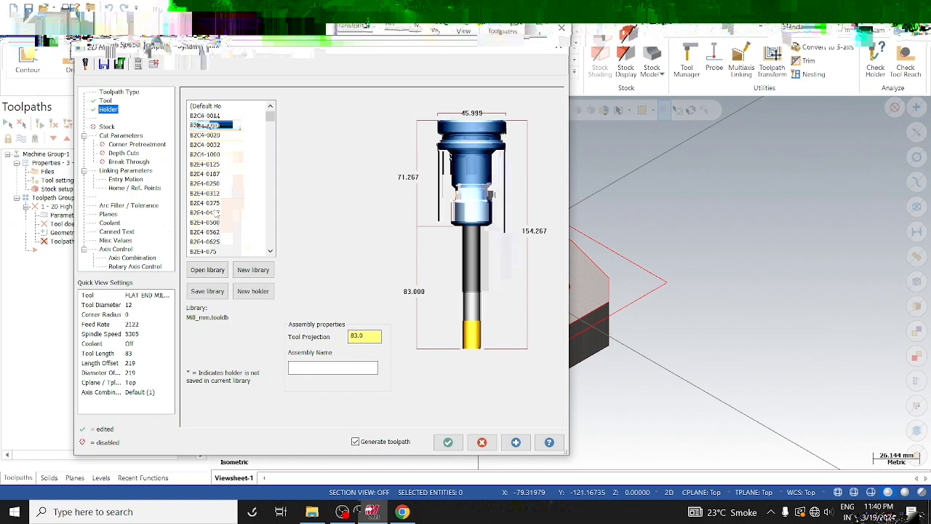
key(Down)
key(Down)
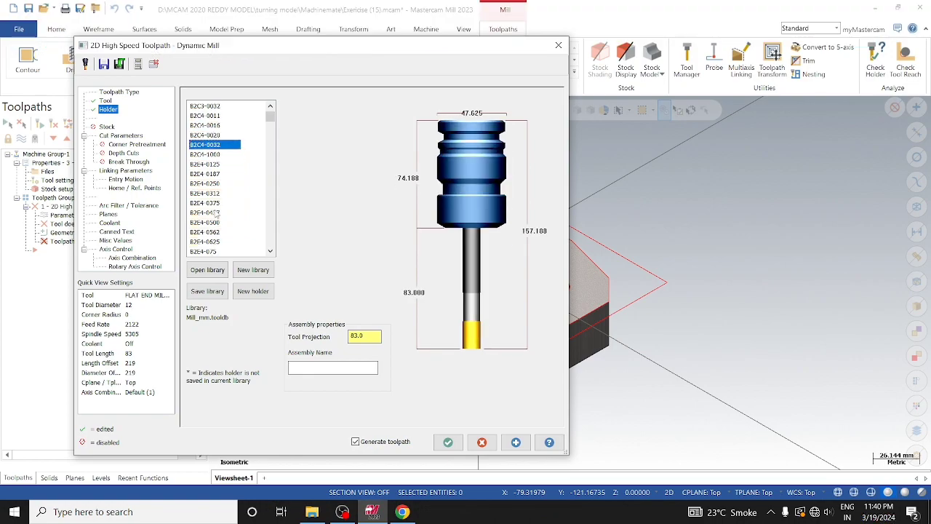
key(Up)
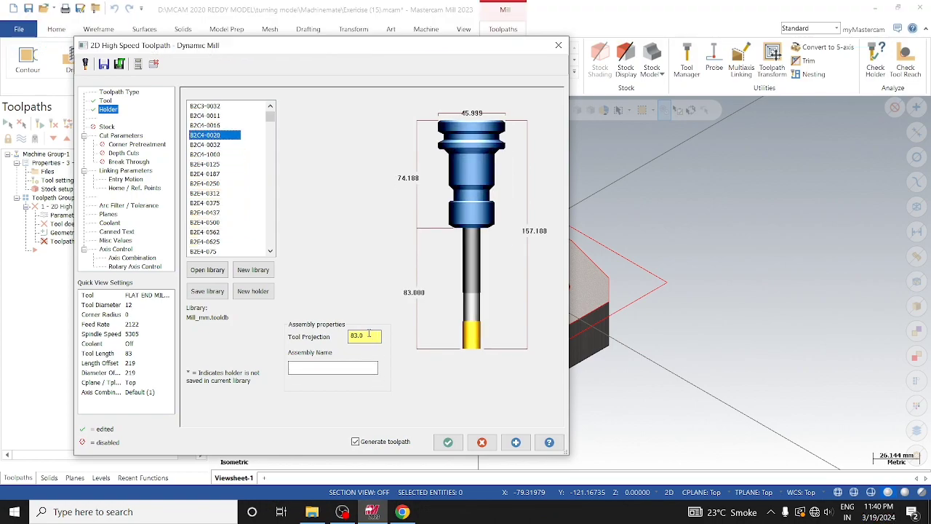
Set the tool projection from the holder to 50 mm.
double_click(368, 335)
text(50)
key(Return)
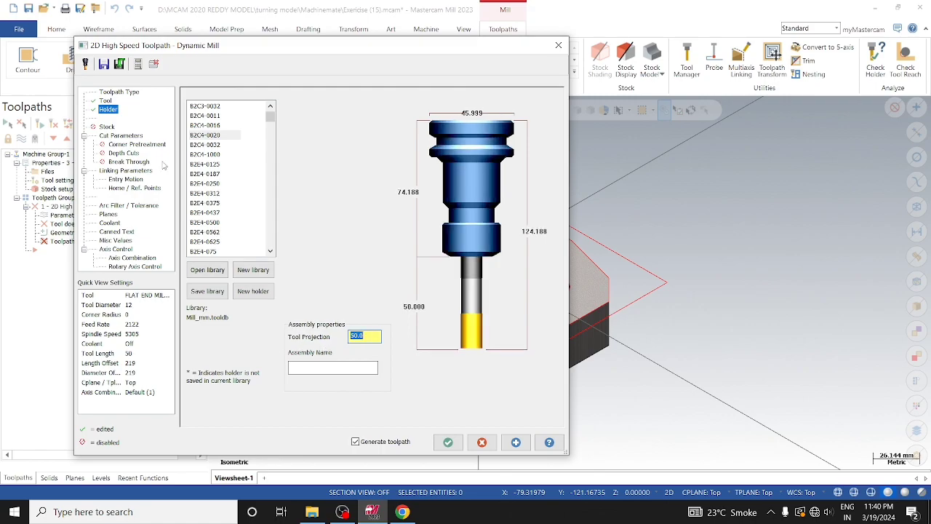
Renumber the 12 mm flat end mill as tool 1.
click(105, 101)
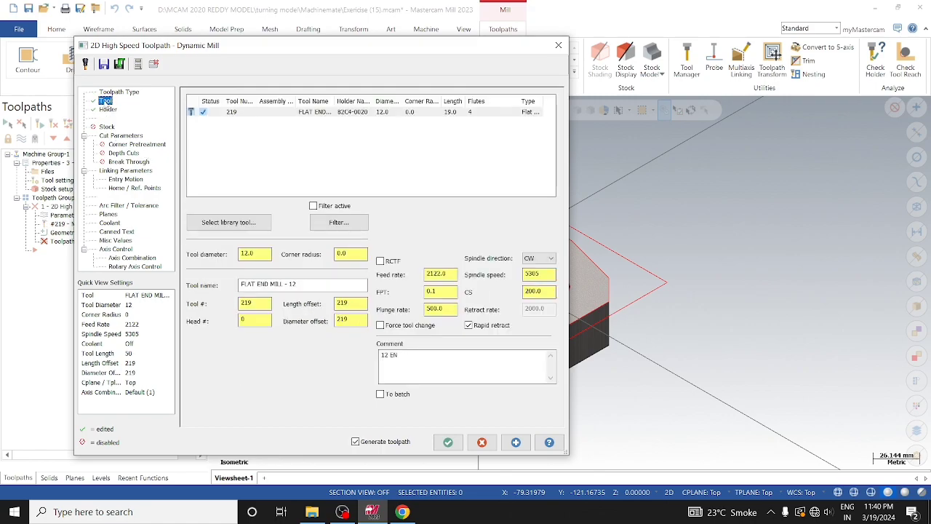
click(268, 112)
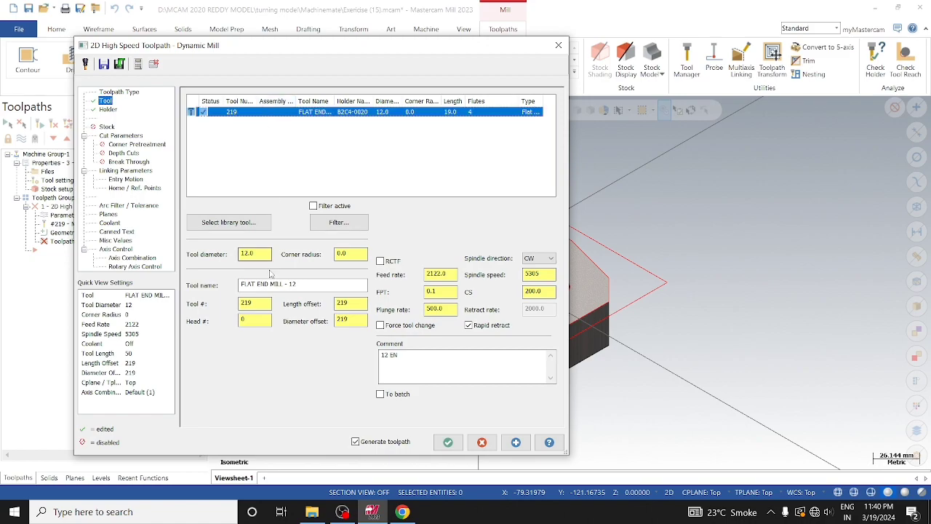
double_click(263, 303)
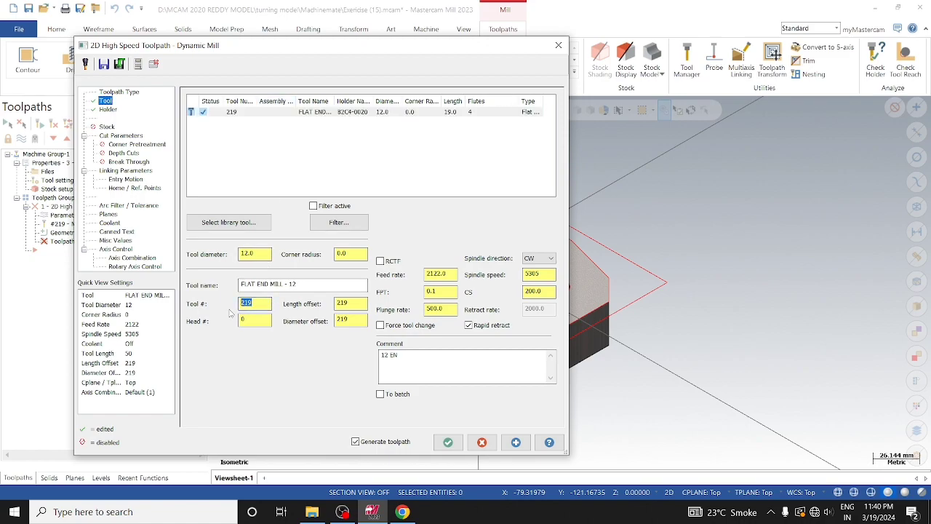
text(1)
Open the 12 mm end mill's geometry for editing and set its cutting length to 35 mm.
click(258, 112)
right_click(259, 113)
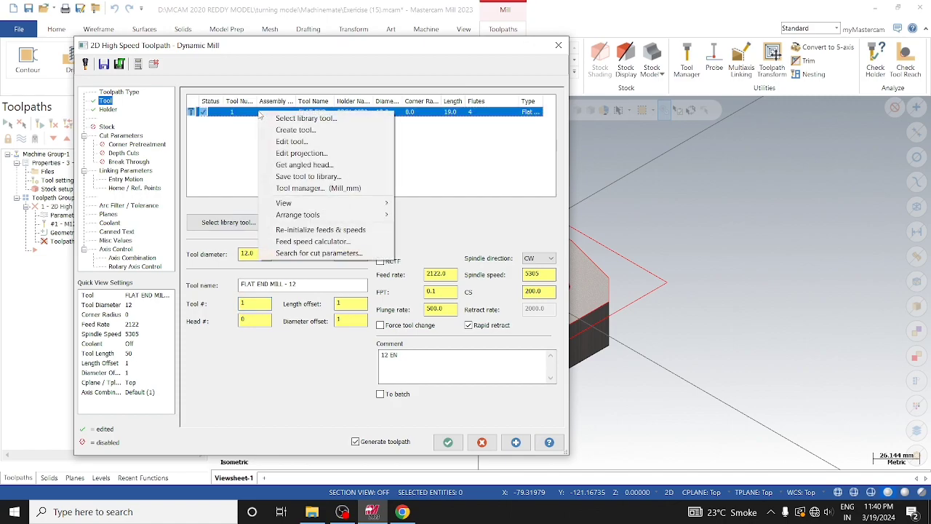
click(287, 142)
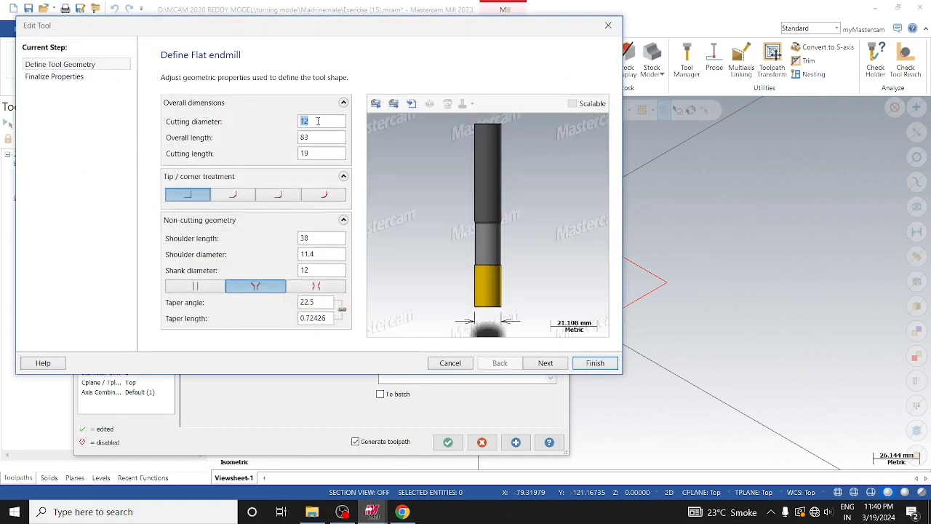
click(321, 153)
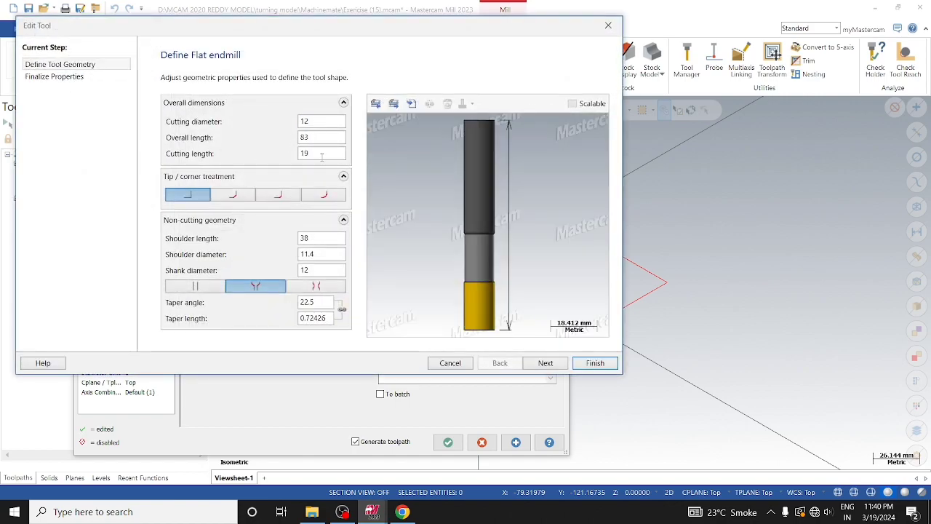
drag(277, 153, 266, 152)
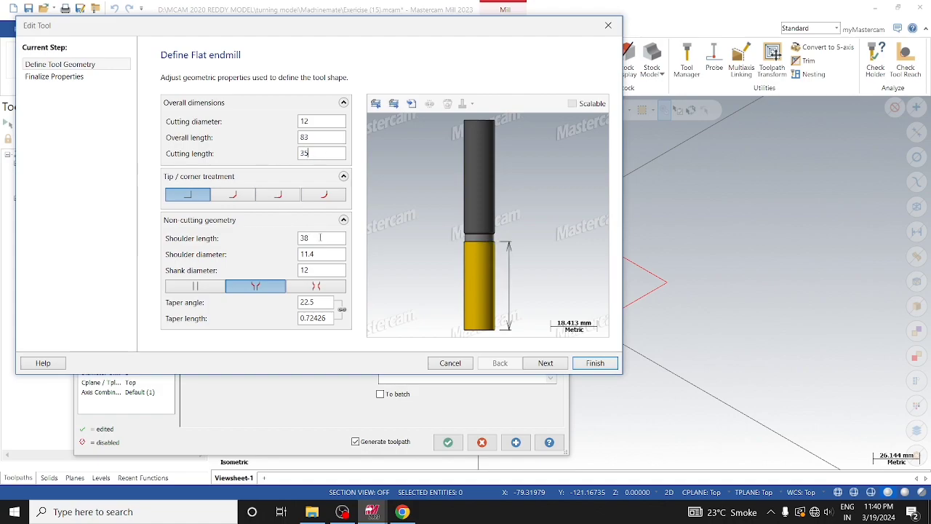
Set the end mill's shoulder diameter to 12 mm and finish editing the tool.
click(320, 237)
drag(320, 253, 294, 259)
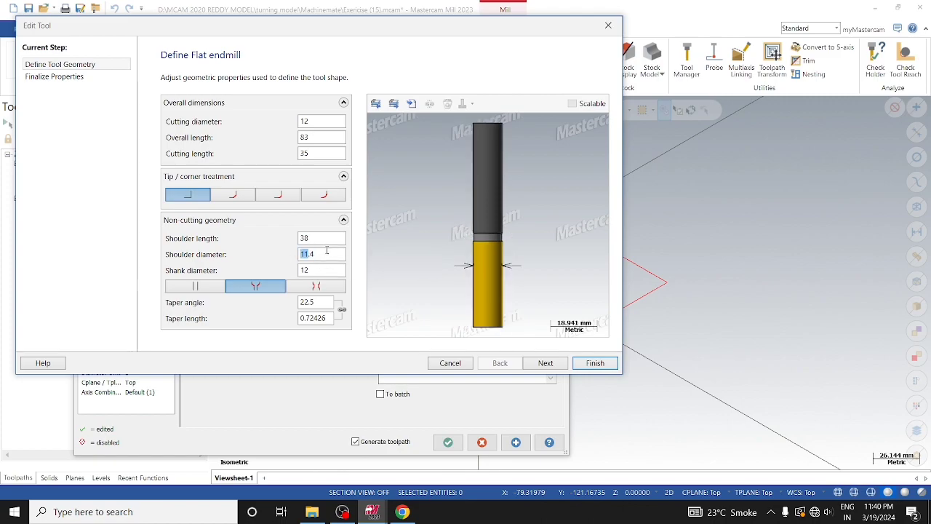
text(12)
key(Tab)
click(323, 269)
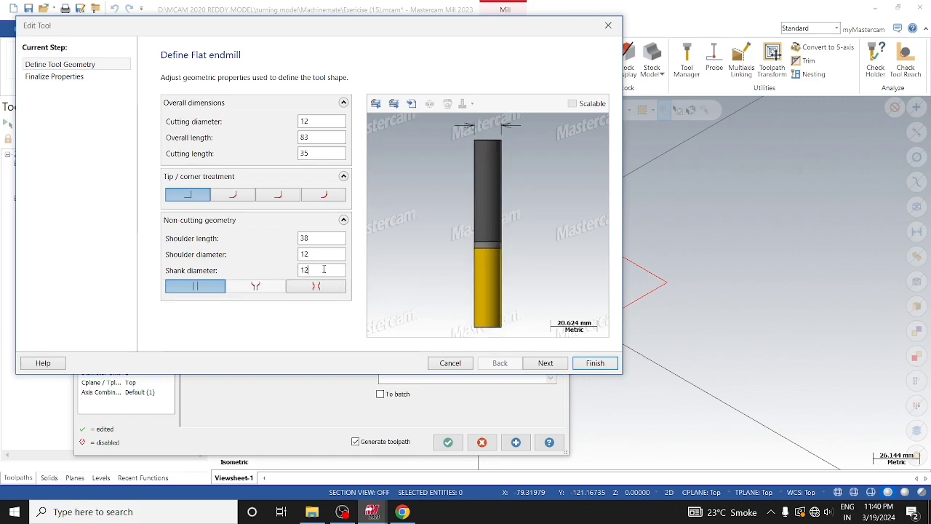
click(595, 363)
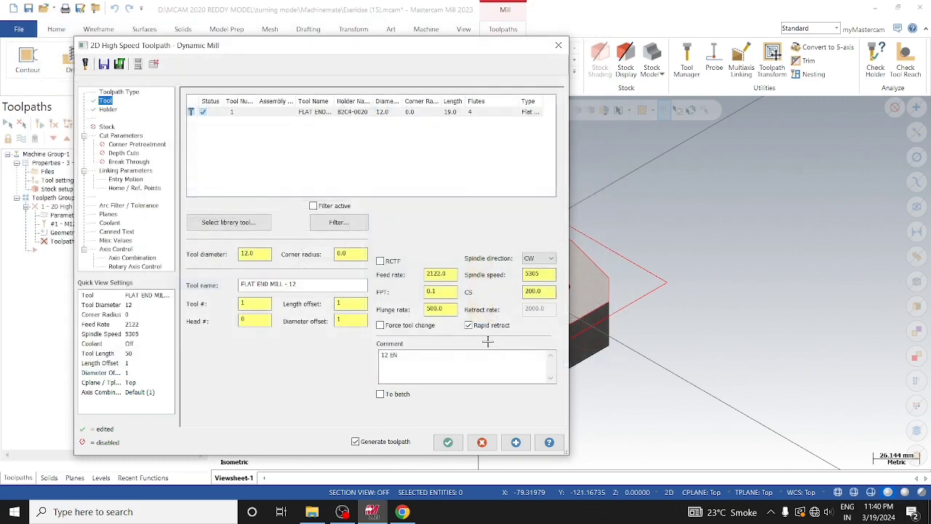
Set the stepover distance in the cut parameters to 10% of the tool diameter.
click(109, 128)
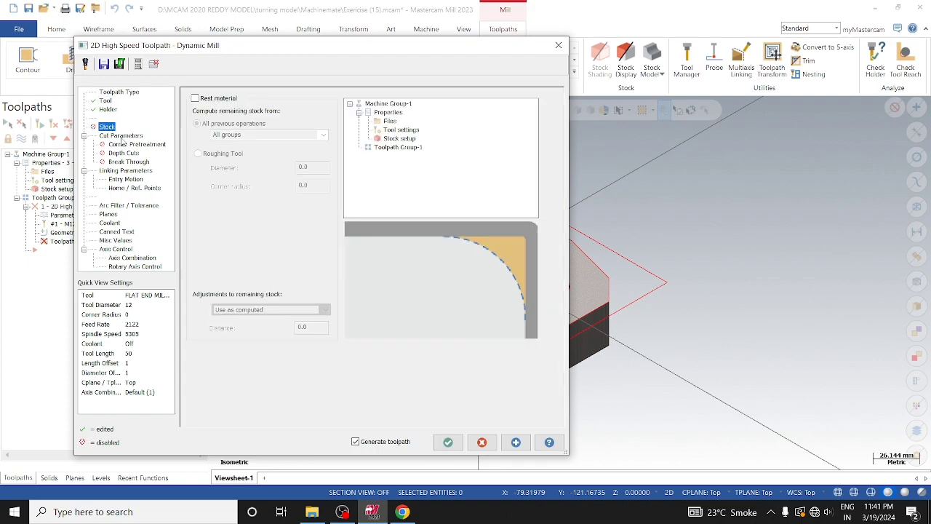
click(122, 136)
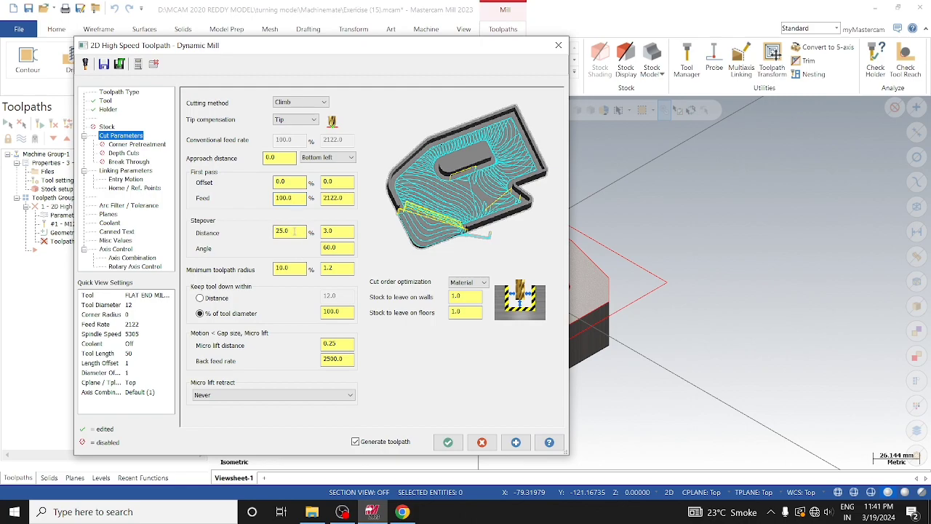
click(289, 231)
text(10)
key(Return)
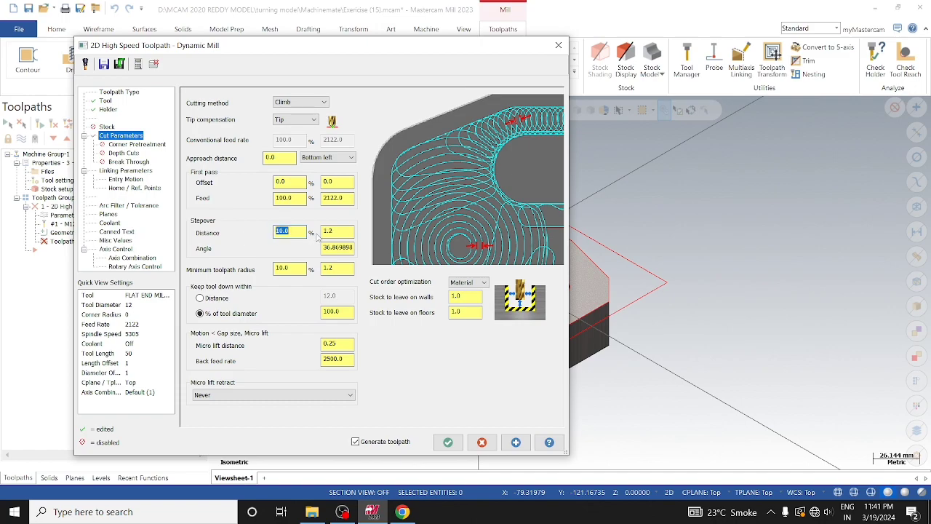
Set the stock to leave on both walls and floors to 0.
click(457, 296)
text(0)
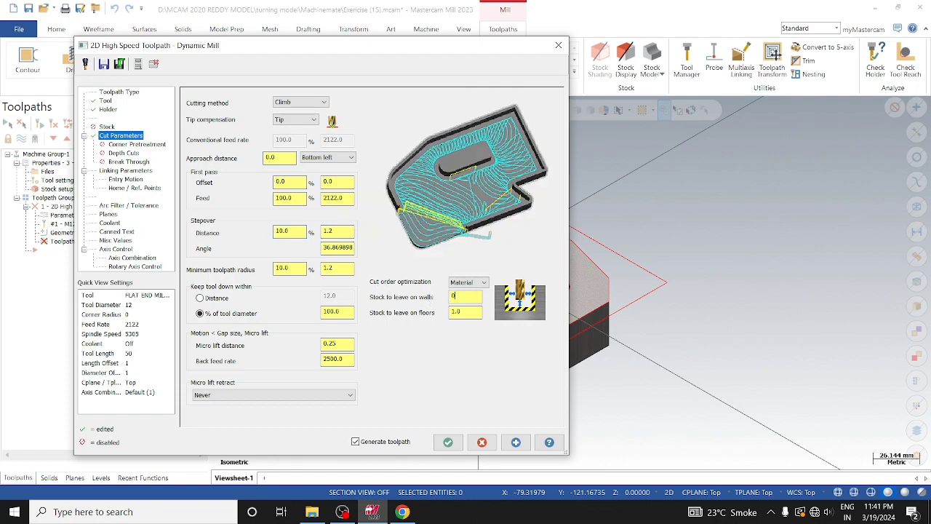
key(Tab)
text(0)
key(Return)
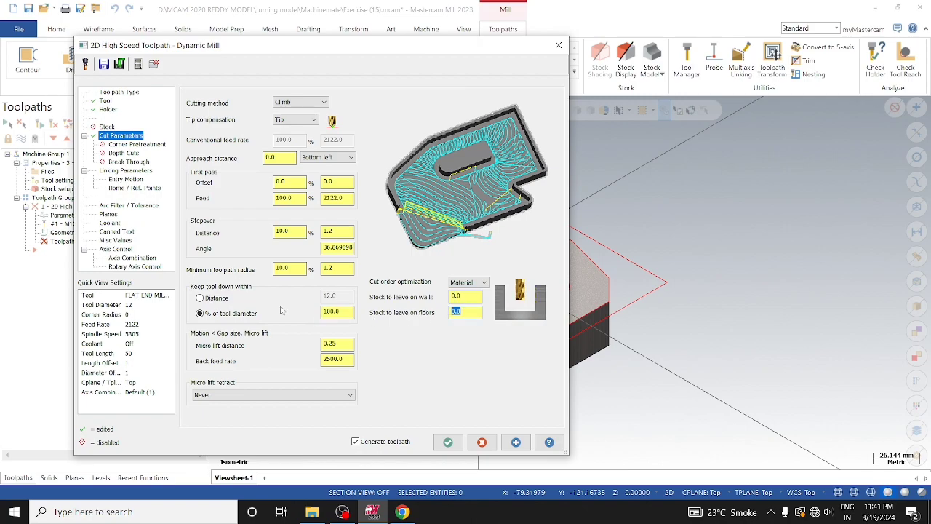
Set the feed plane to absolute and the cutting depth to absolute -30 by picking a bottom corner point of the part.
click(131, 144)
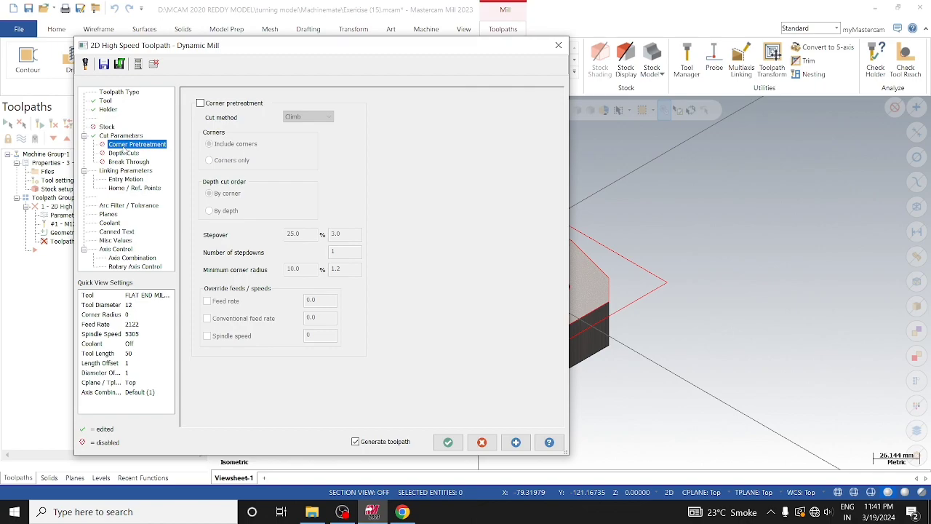
click(122, 154)
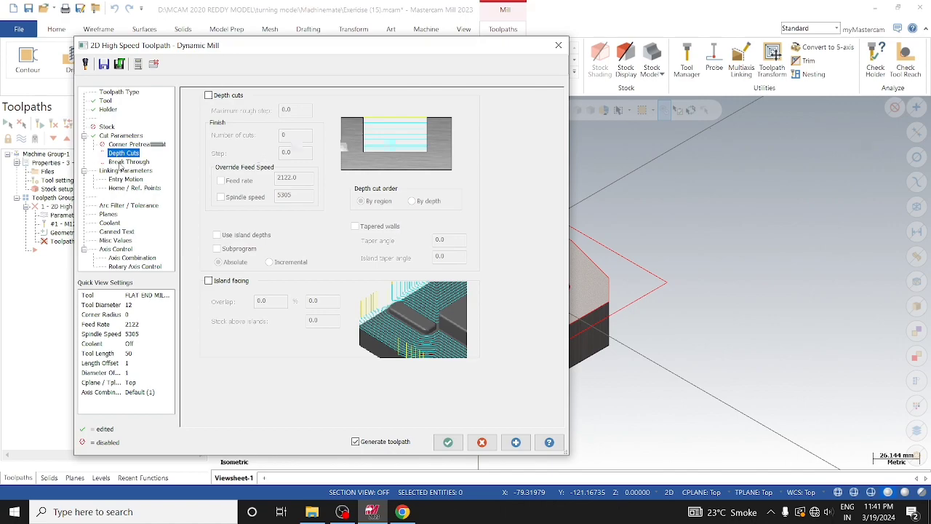
click(121, 164)
click(123, 170)
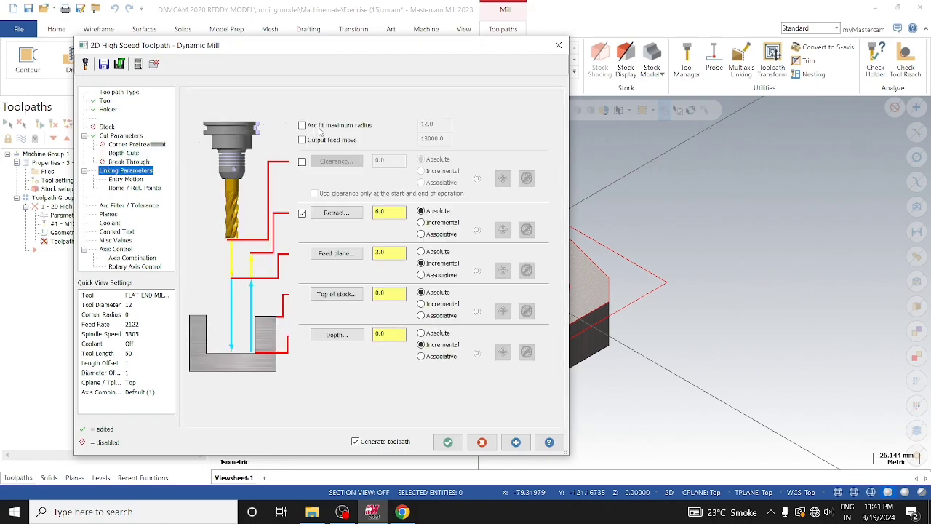
click(429, 255)
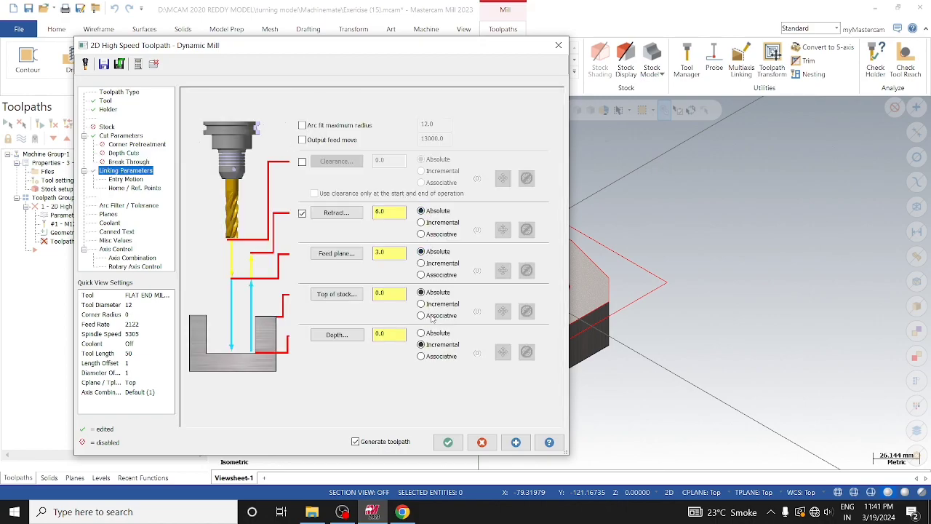
click(336, 333)
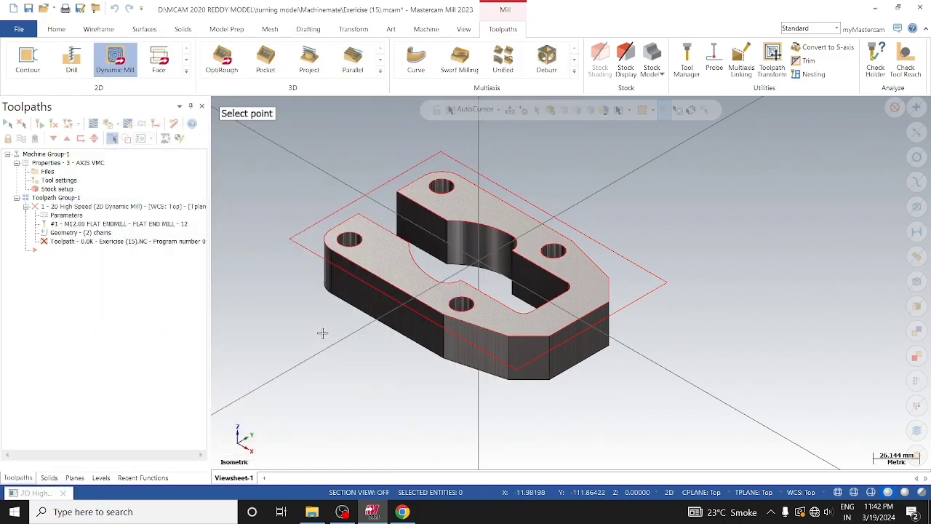
click(445, 359)
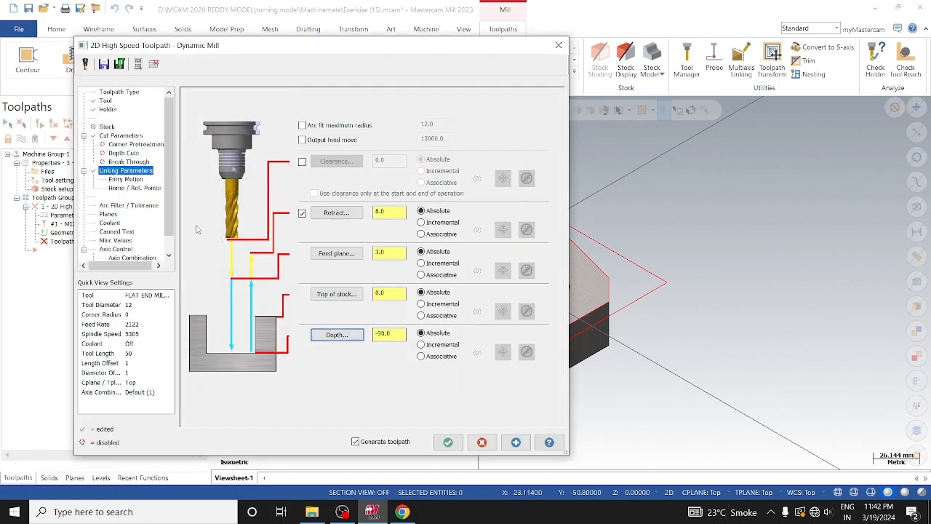
Turn on Flood and Thru-tool coolant for the operation, with both timed to After.
click(125, 179)
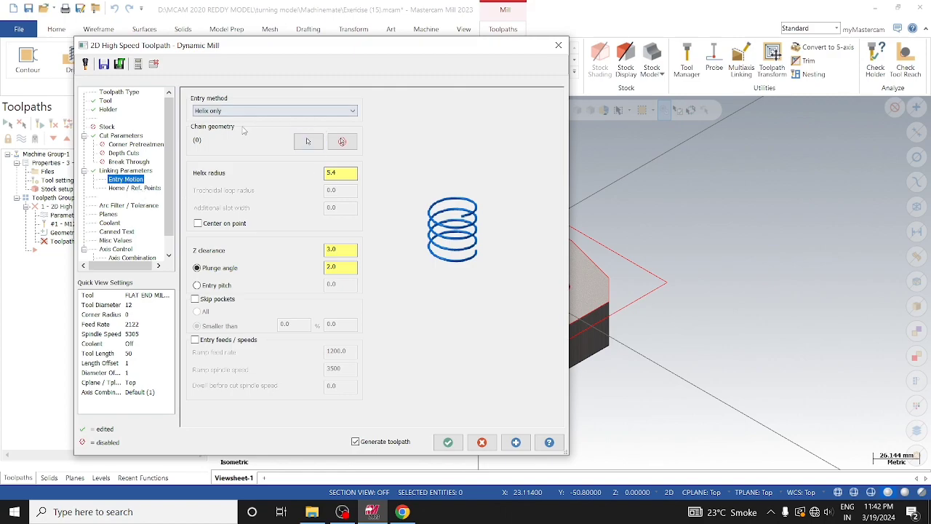
click(113, 207)
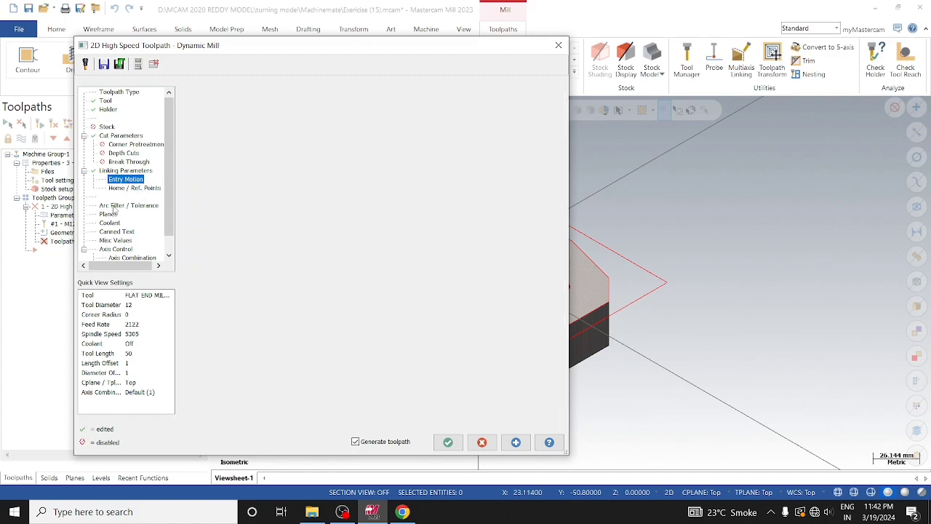
click(109, 215)
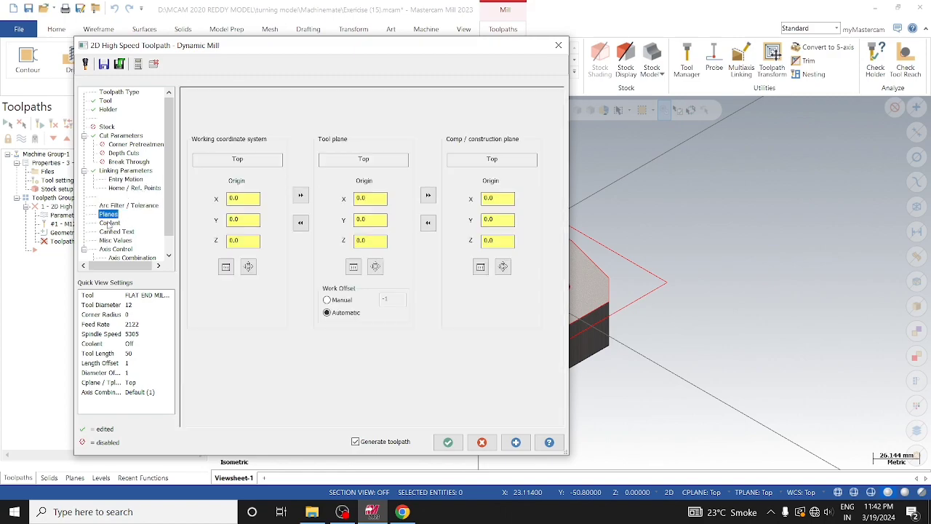
click(109, 223)
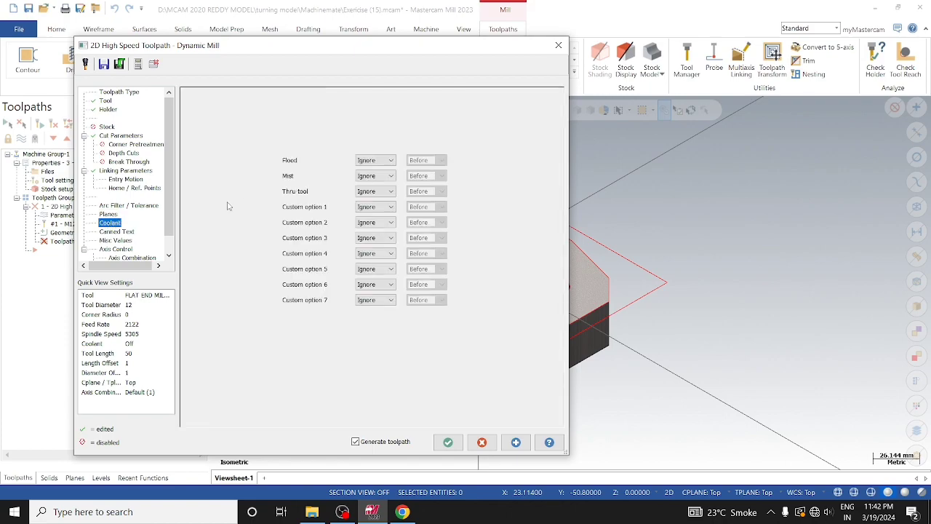
click(374, 160)
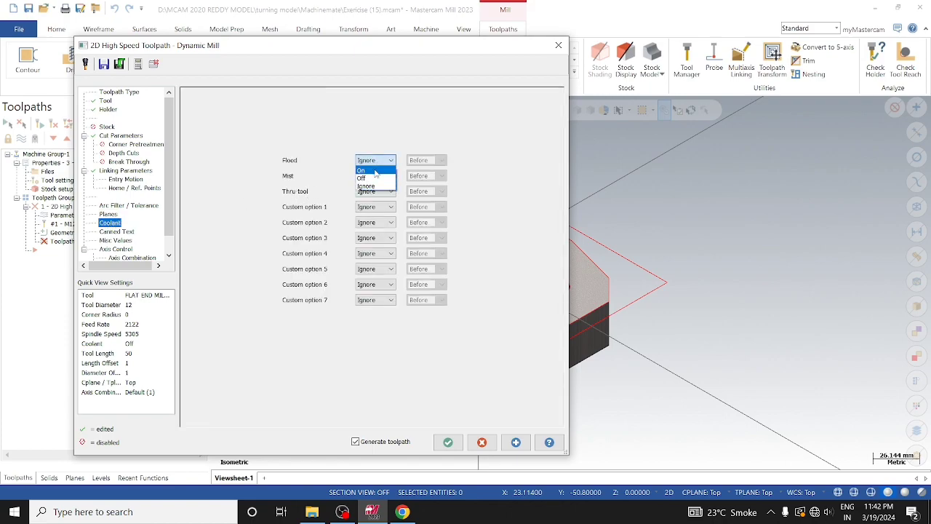
click(374, 172)
click(386, 192)
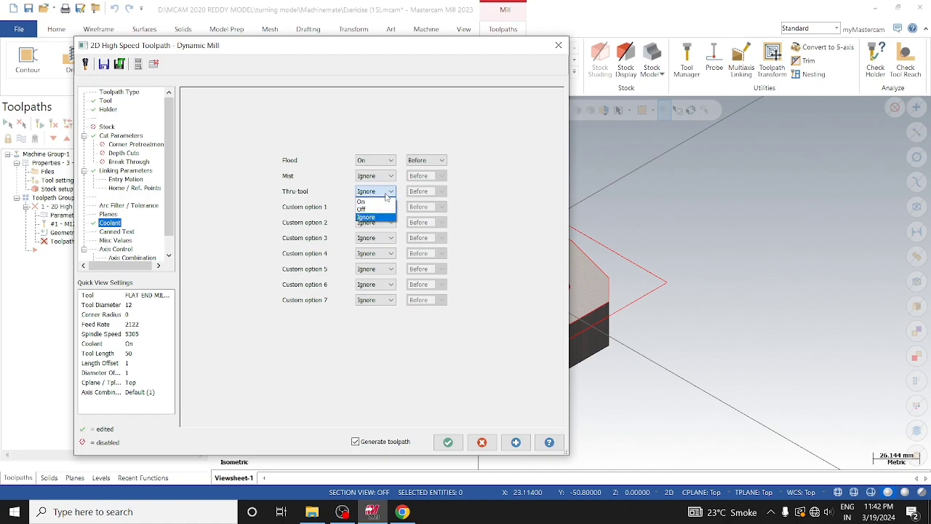
click(383, 202)
click(436, 192)
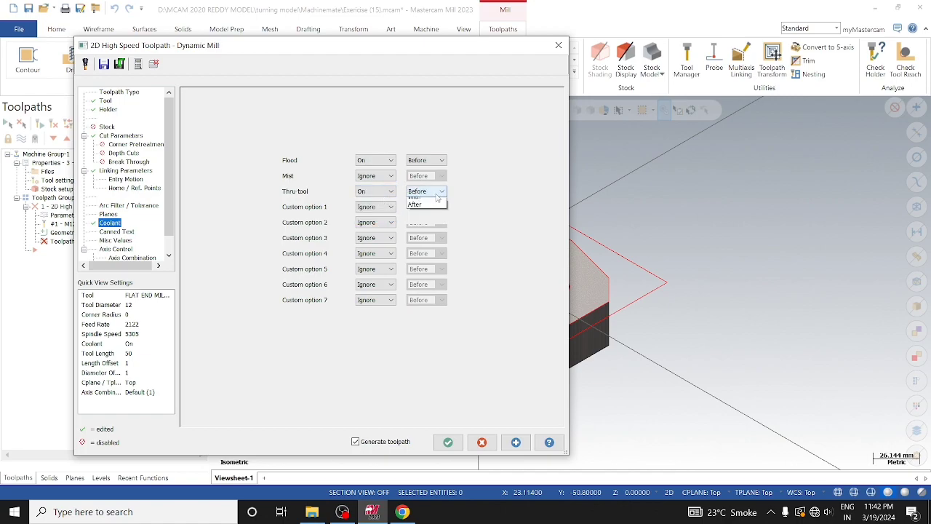
click(438, 216)
click(435, 160)
click(428, 186)
Accept the Dynamic Mill parameters and regenerate the toolpath.
click(447, 443)
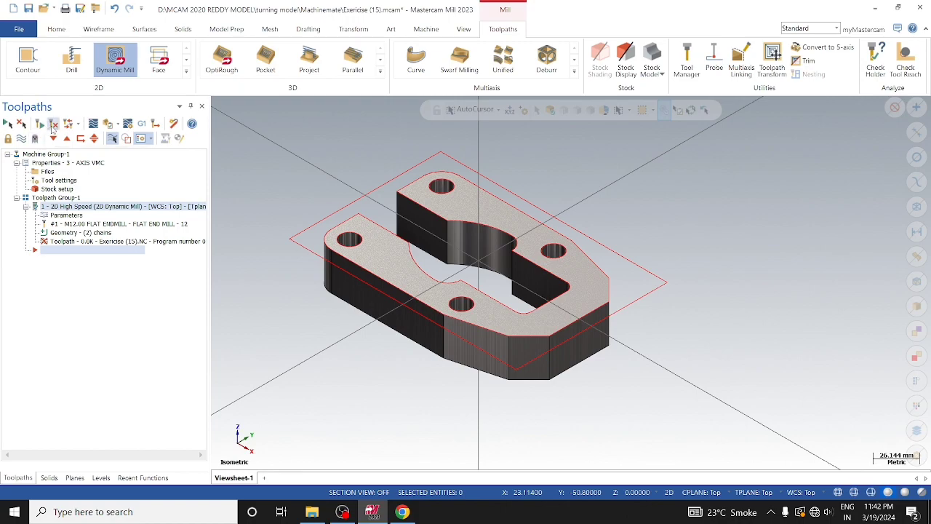
click(53, 126)
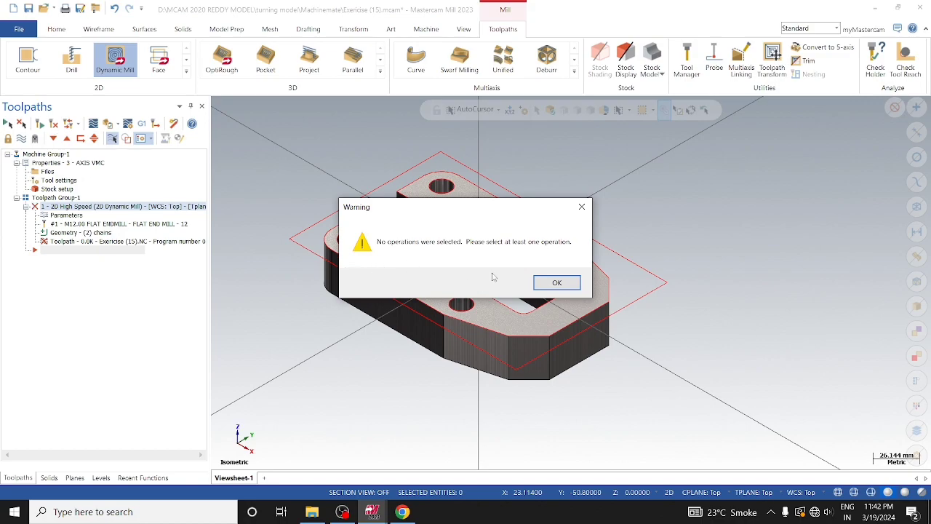
click(556, 282)
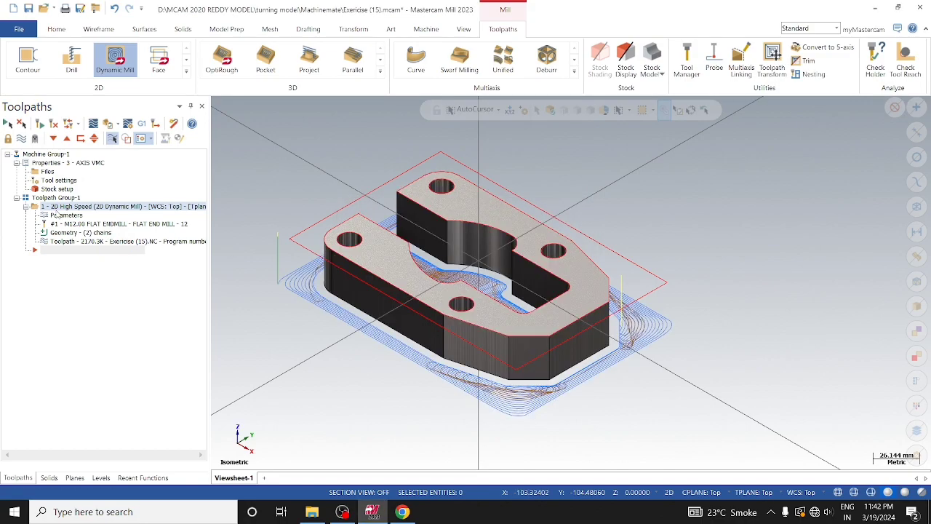
Backplot the Dynamic Mill toolpath at an increased playback speed with quick verify shown, and close the backplot.
click(77, 244)
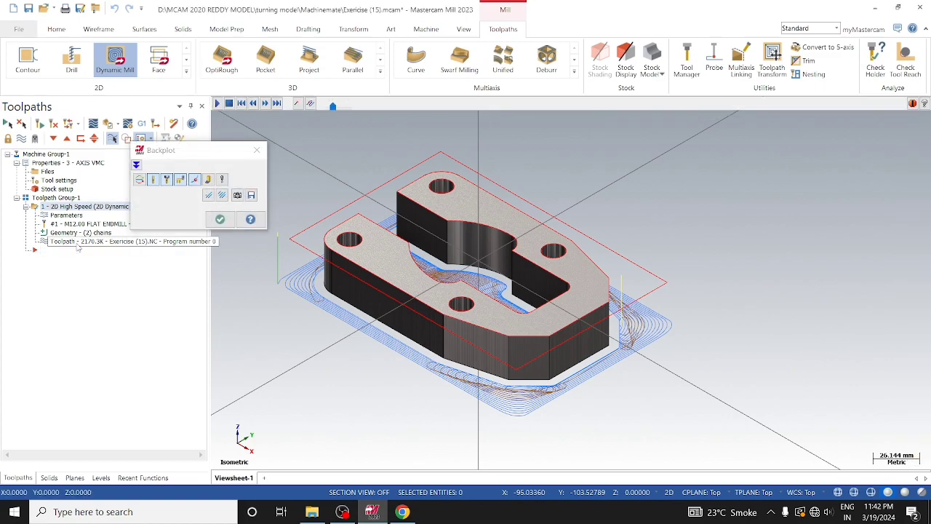
scroll(366, 328, down, 4)
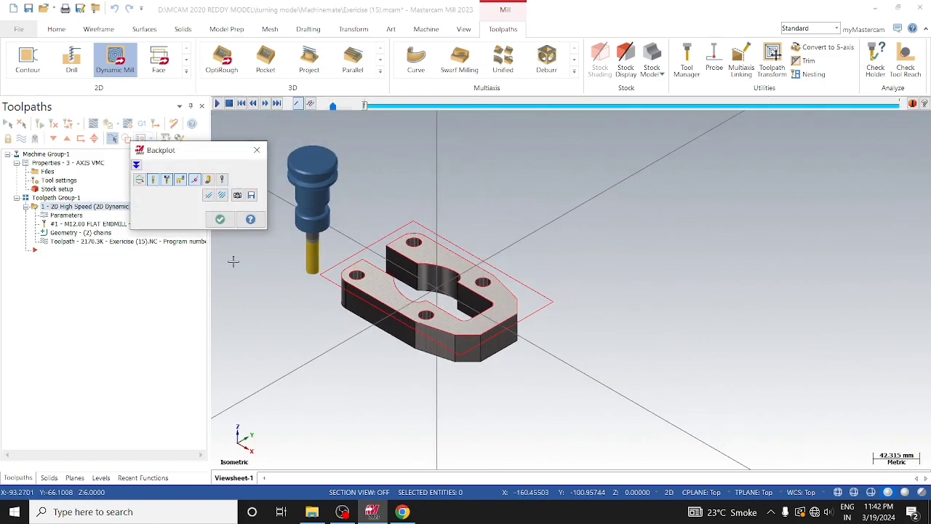
click(216, 104)
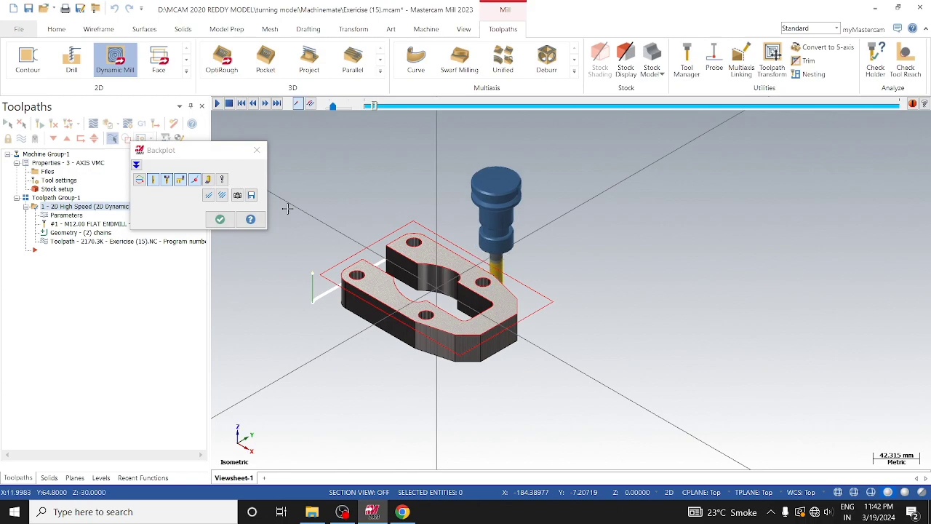
click(341, 108)
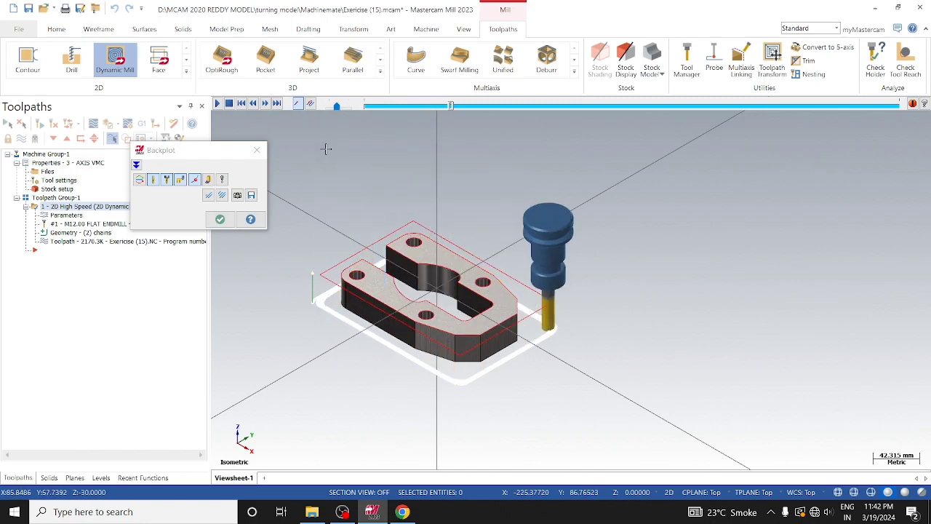
click(210, 179)
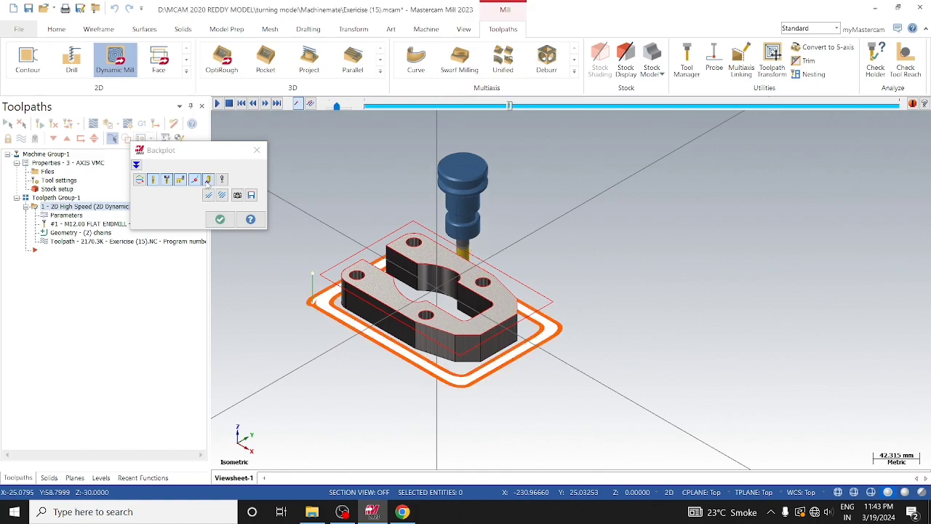
right_click(348, 221)
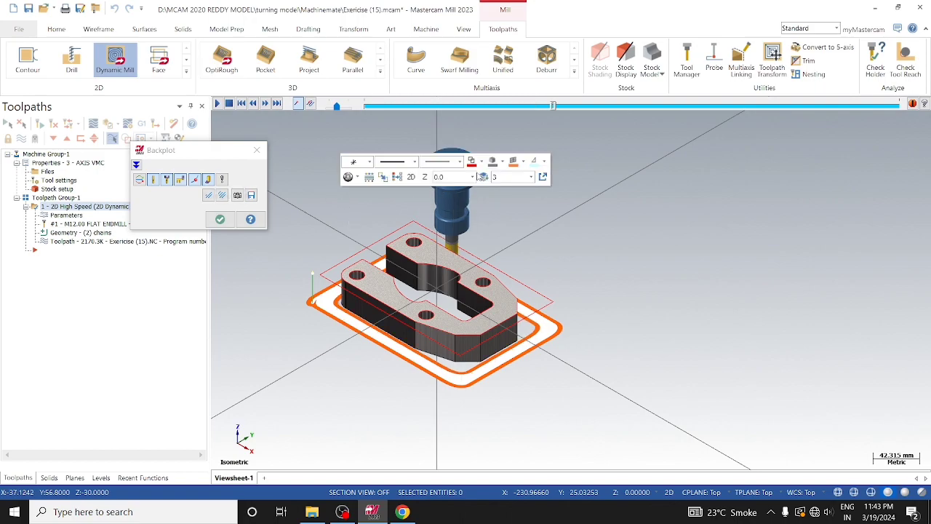
right_click(705, 164)
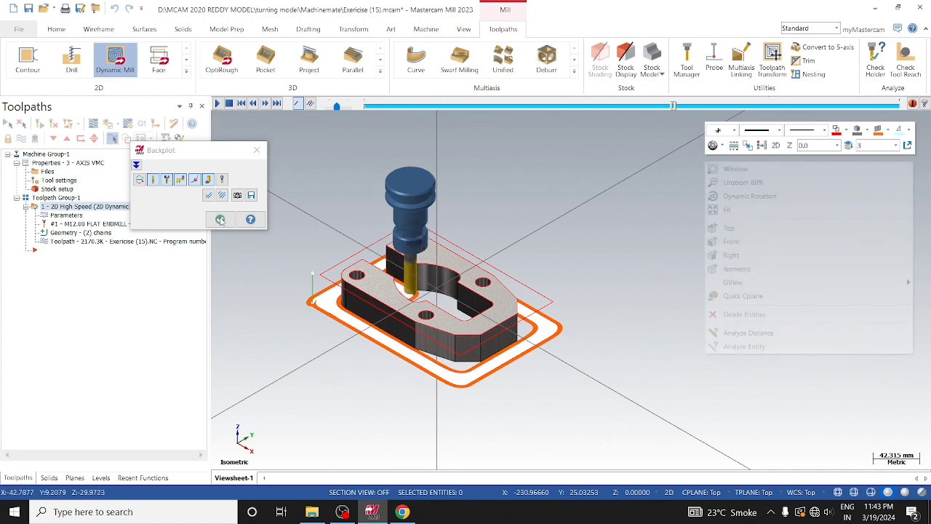
click(219, 220)
Replay the toolpath backplot from a tilted view, varying the playback speed to examine the outer passes and inner slot, and close it.
click(73, 244)
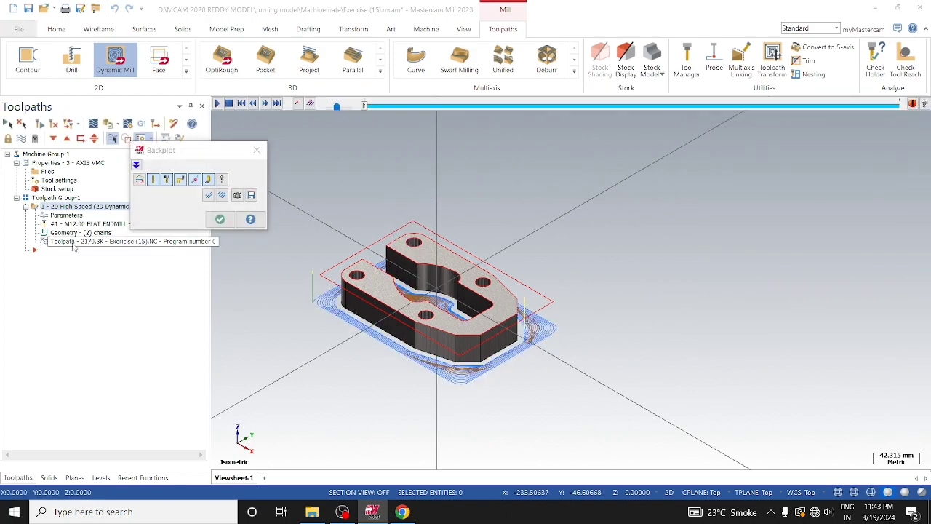
middle_drag(347, 315, 366, 320)
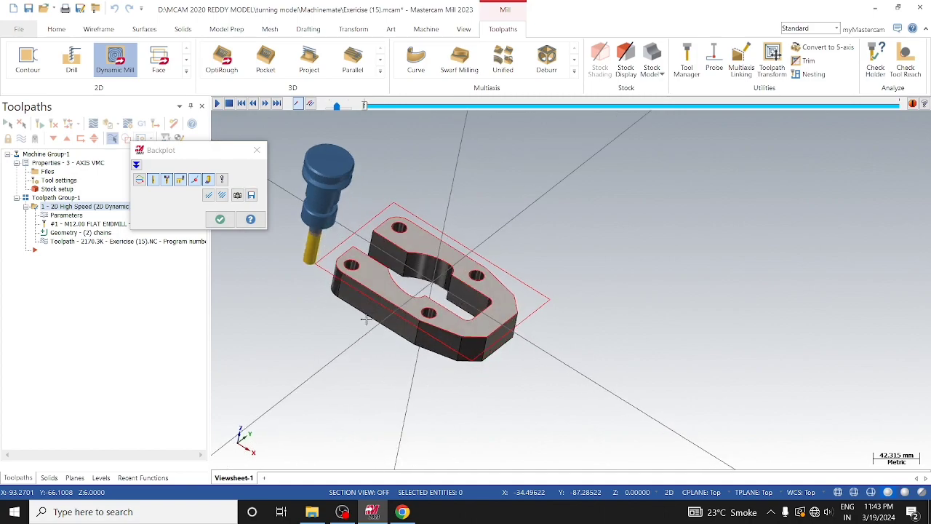
click(218, 104)
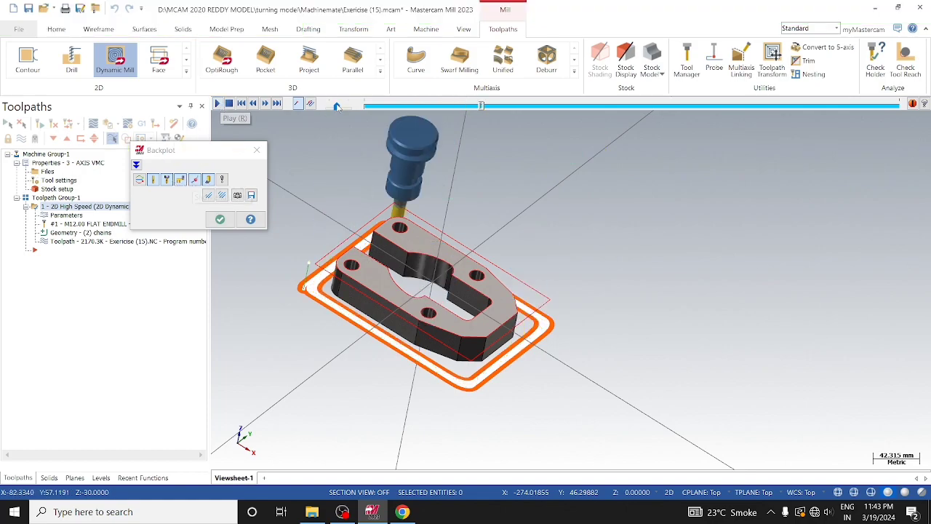
drag(342, 109, 347, 108)
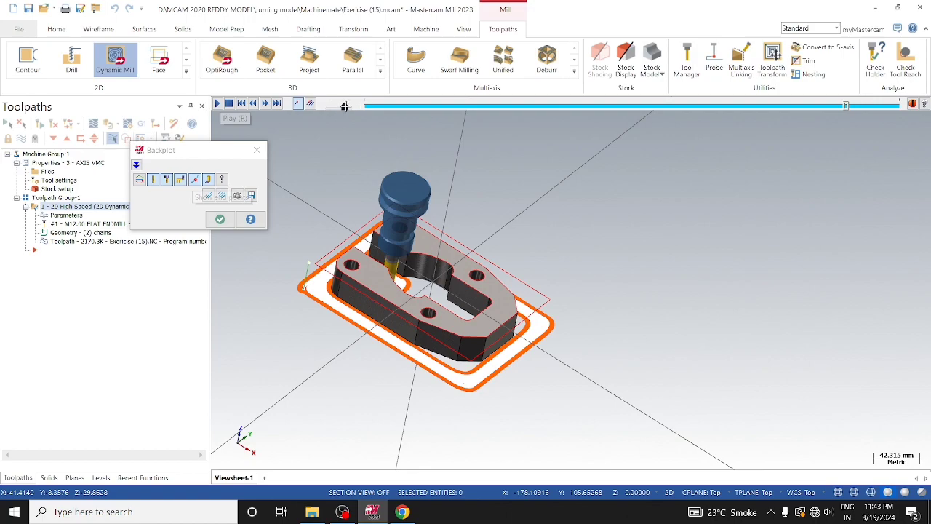
drag(345, 105, 331, 105)
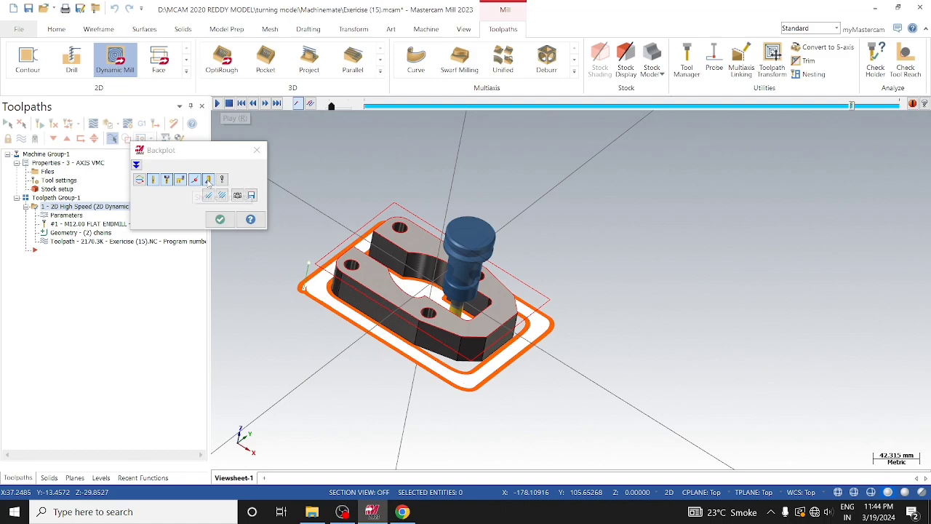
click(220, 219)
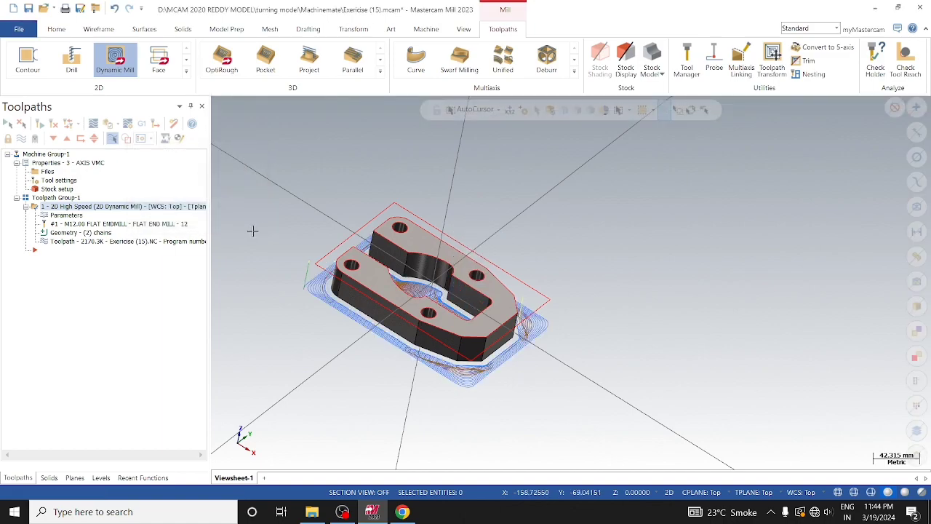
Save the part file and set the simulation machine to 1_3AXGEN_VMC in the simulator options.
click(28, 9)
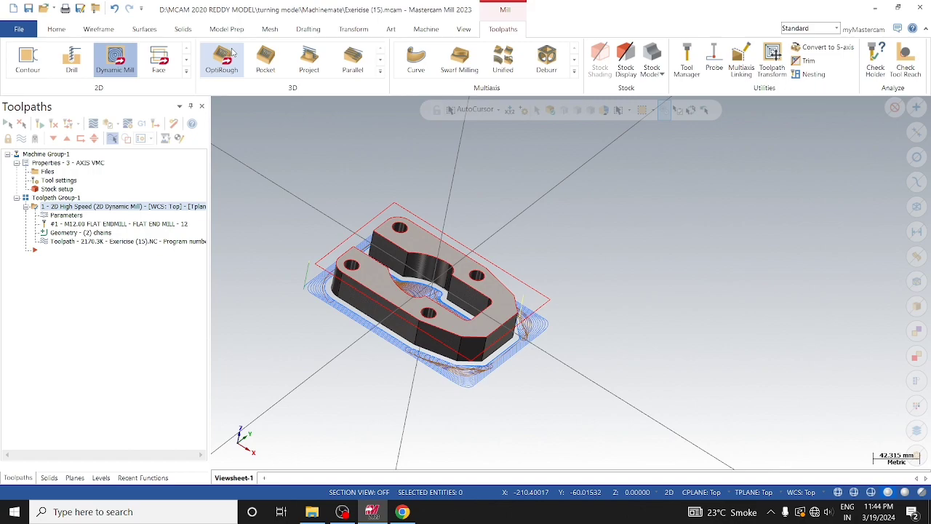
click(427, 29)
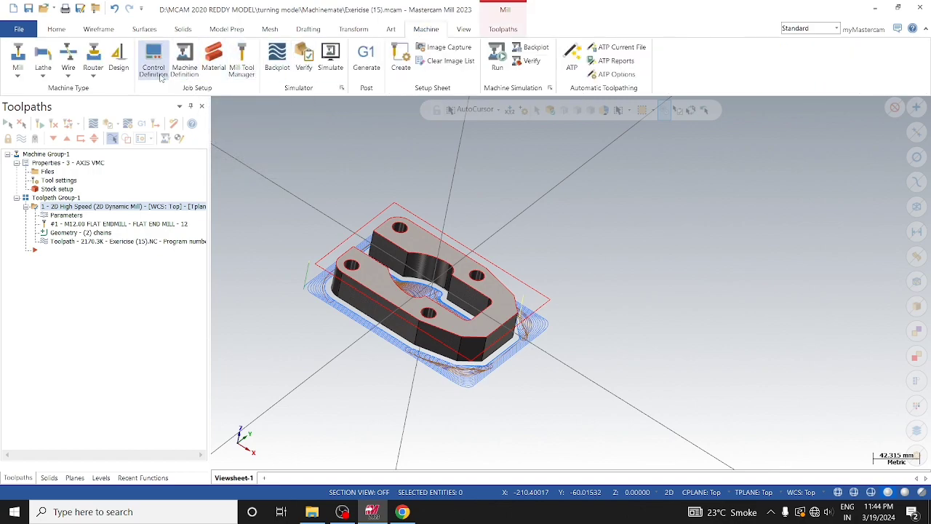
click(341, 88)
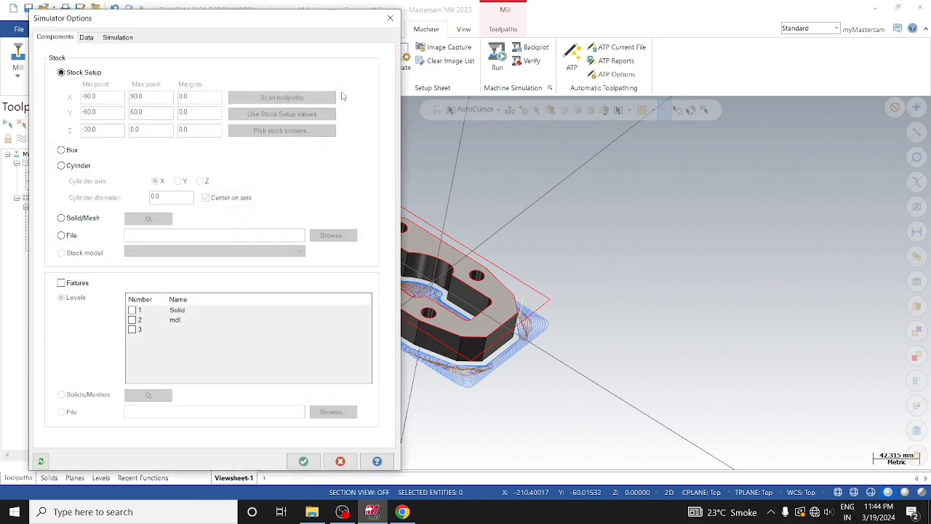
click(118, 36)
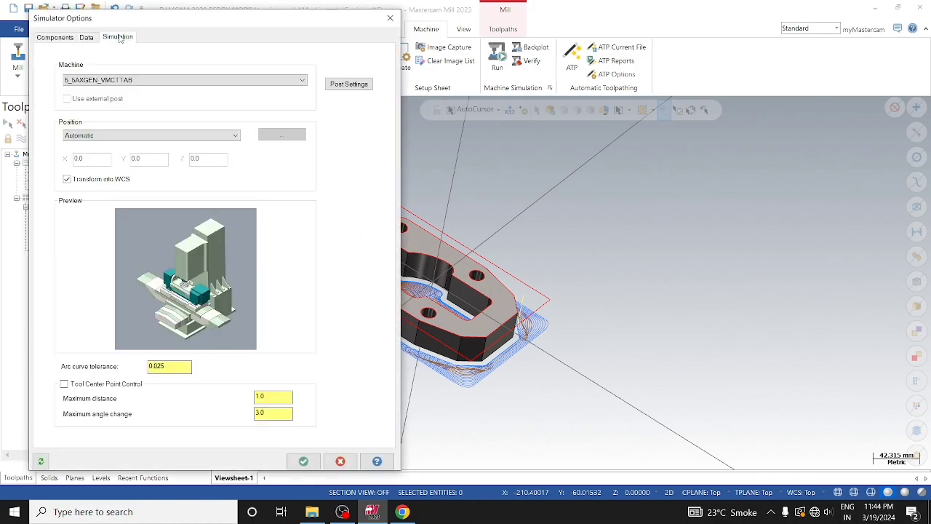
click(158, 85)
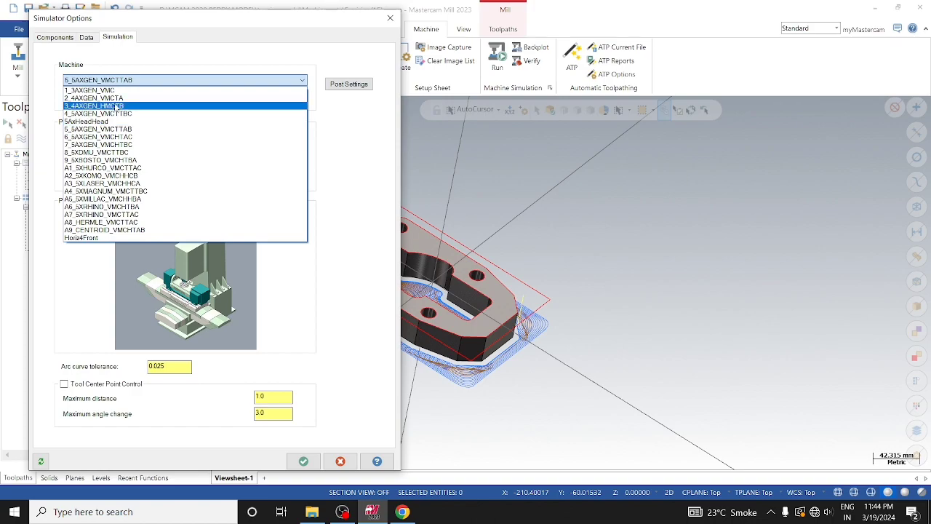
click(110, 93)
Set the simulation position to Translation in XYZ with Z at 30, accept the simulator options, and save the part file.
click(227, 135)
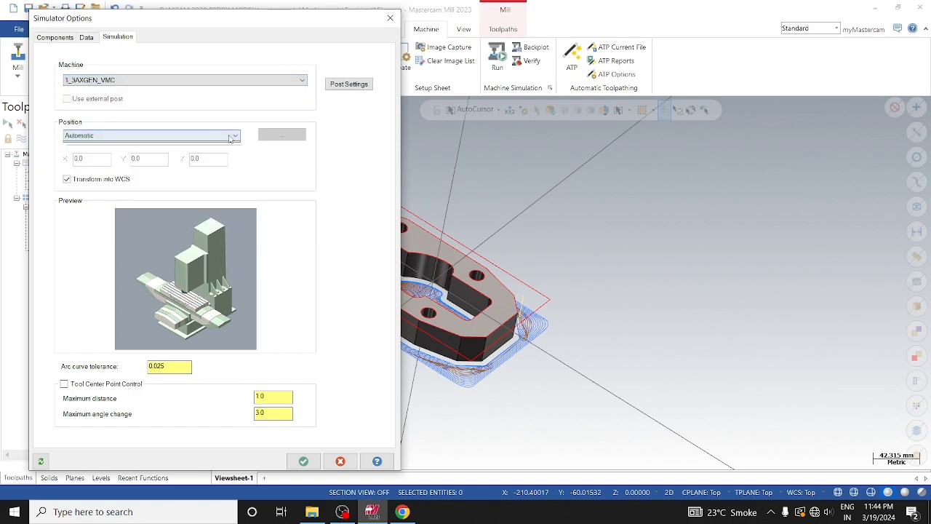
click(204, 155)
drag(209, 159, 176, 159)
text(30)
key(Return)
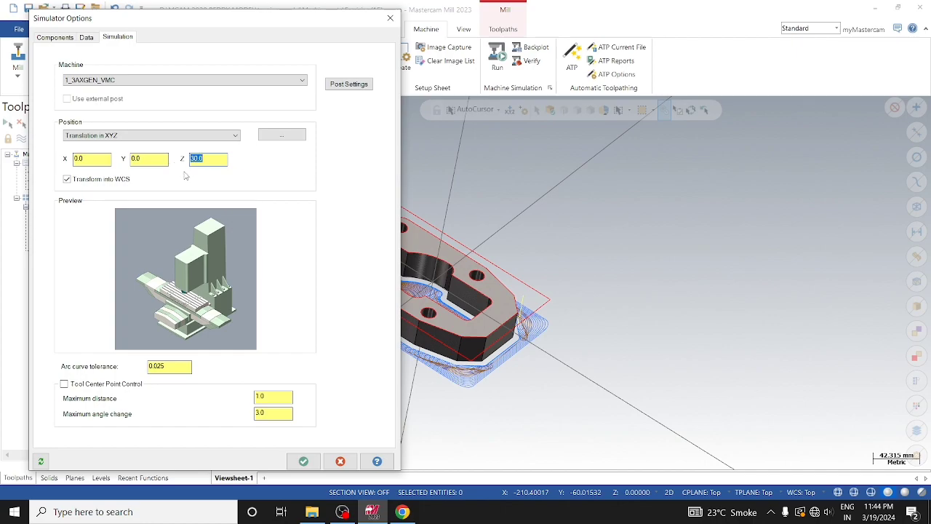
click(304, 462)
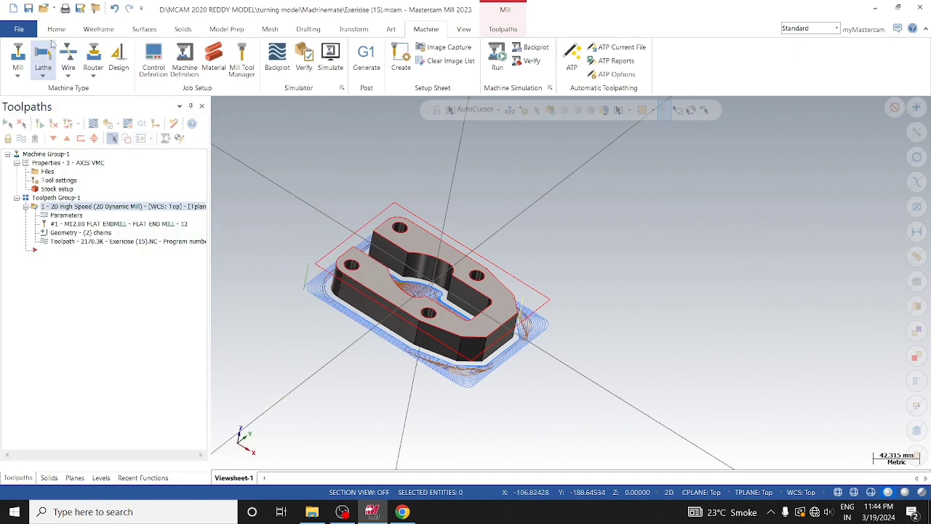
click(28, 9)
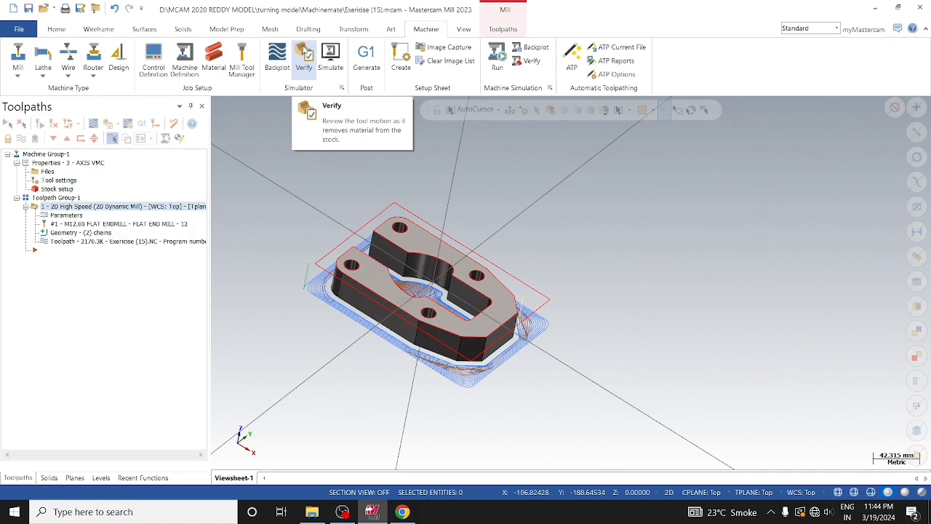
Verify the Dynamic Mill toolpath by playing the stock removal through to the end at a slightly reduced simulation speed.
click(302, 48)
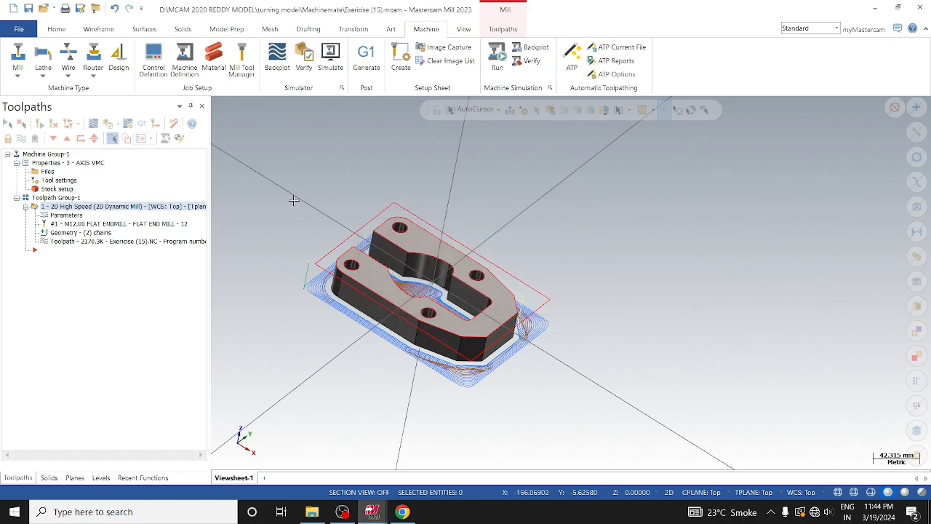
mouse_move(377, 518)
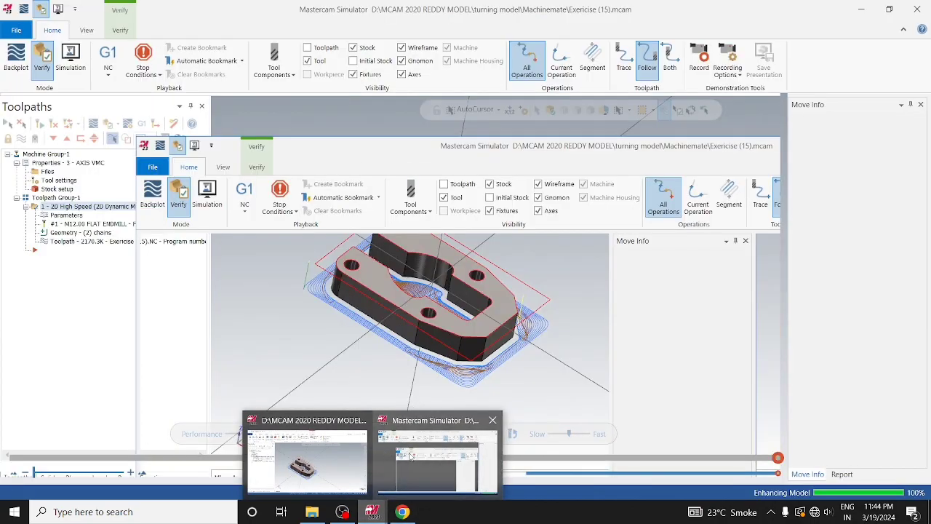
mouse_move(438, 457)
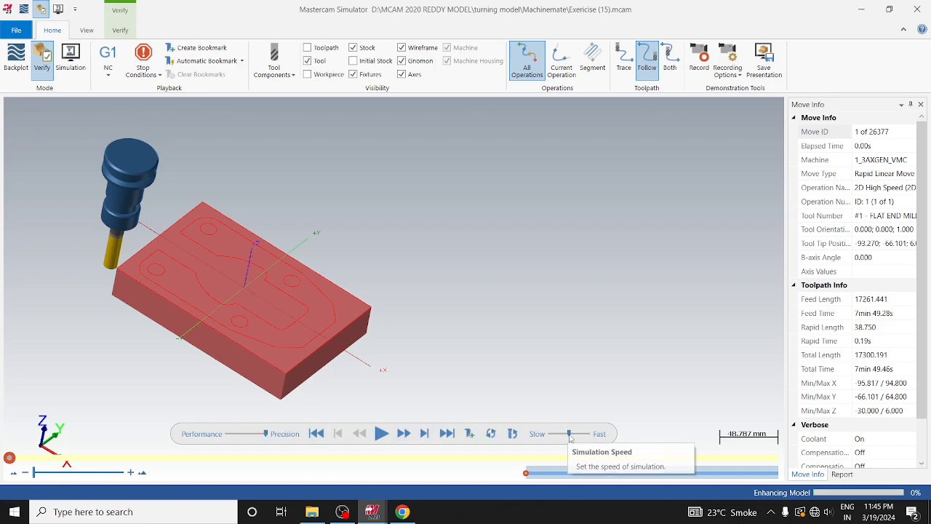
drag(569, 437, 565, 438)
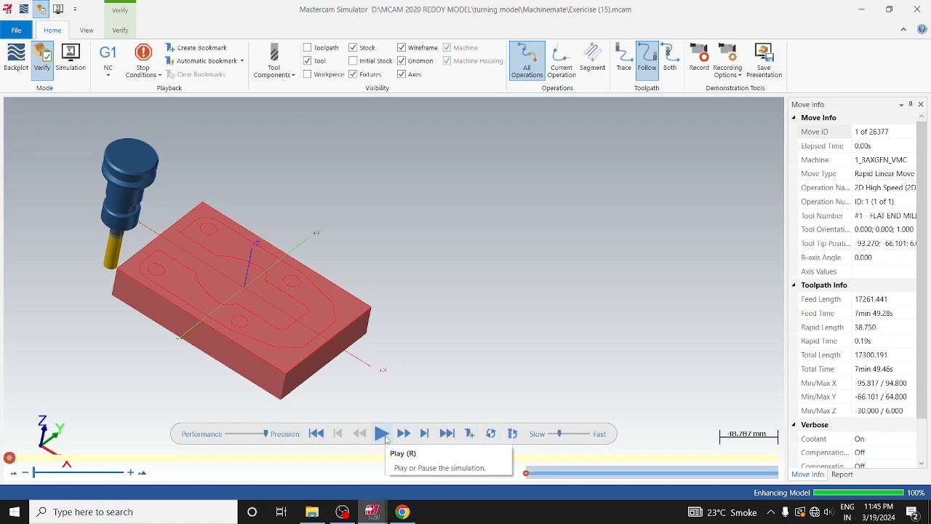
click(384, 435)
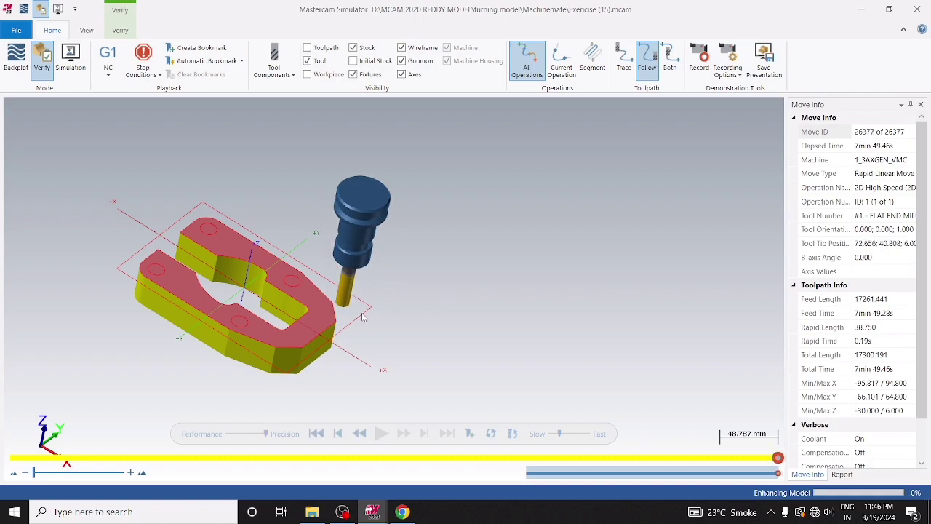
Examine the verified part's outer walls and inner slot from several angles and close the verification.
middle_drag(399, 288, 350, 262)
scroll(160, 272, up, 5)
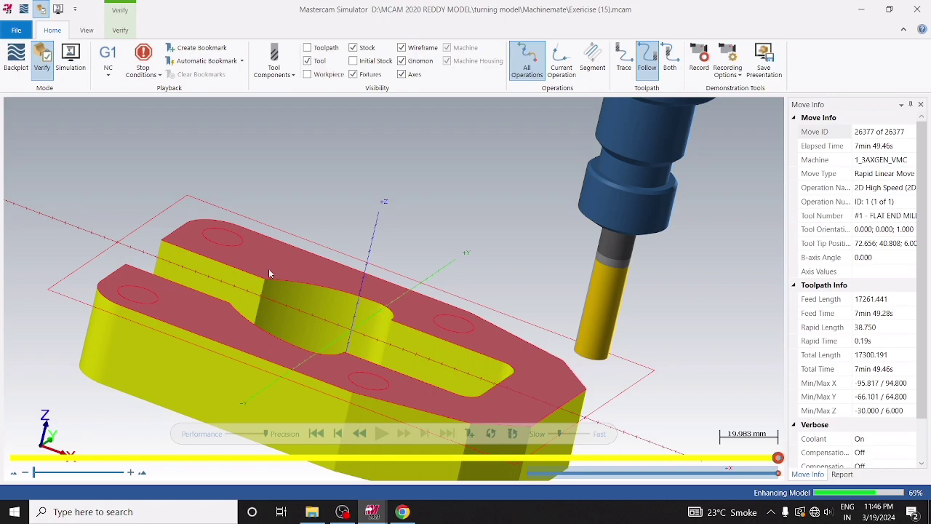
middle_drag(305, 269, 306, 272)
middle_drag(384, 261, 350, 296)
scroll(396, 255, down, 5)
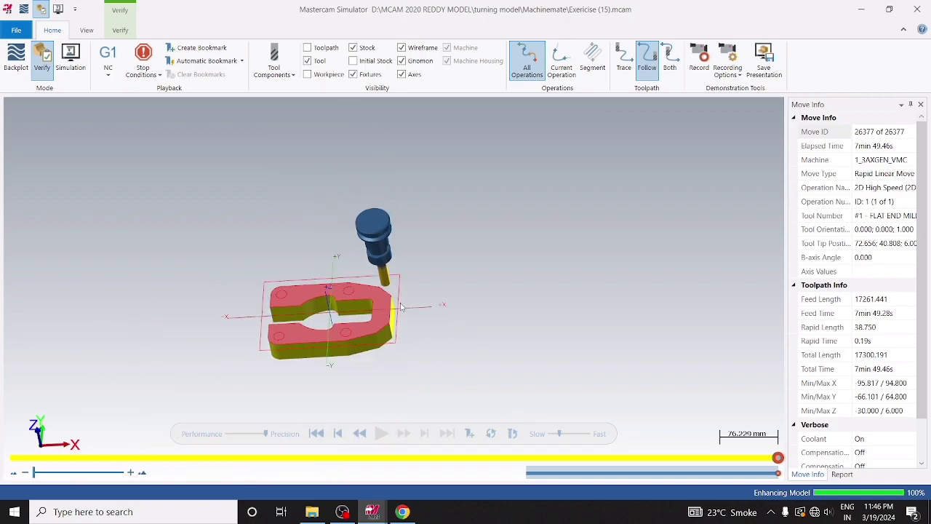
middle_drag(395, 256, 345, 257)
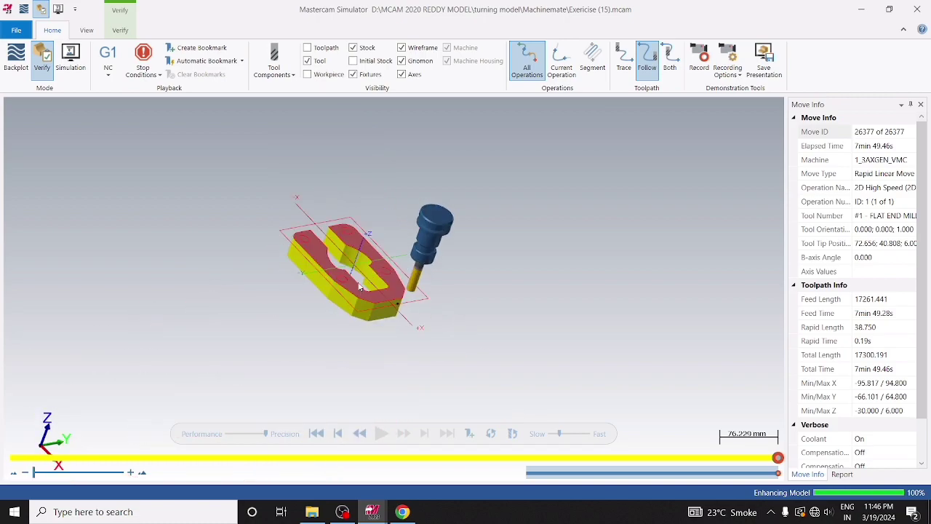
scroll(345, 257, up, 2)
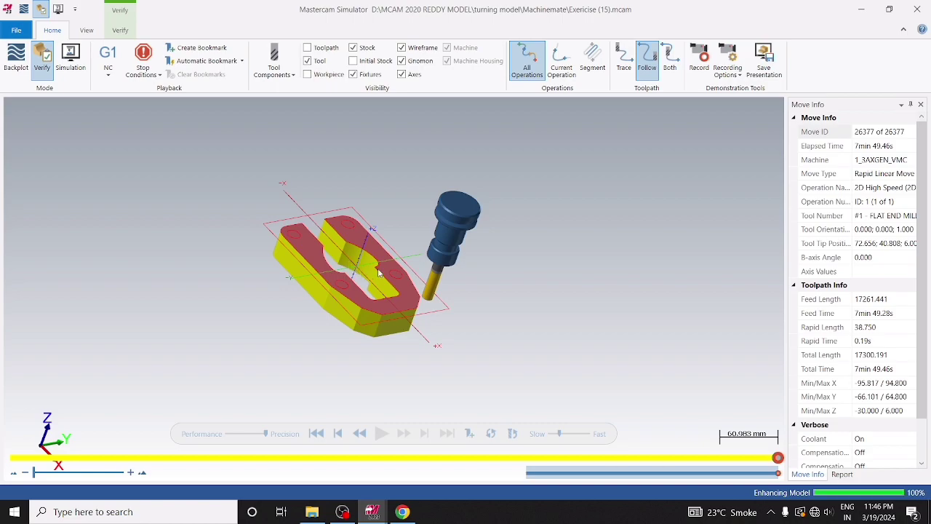
scroll(379, 273, up, 2)
scroll(381, 272, up, 2)
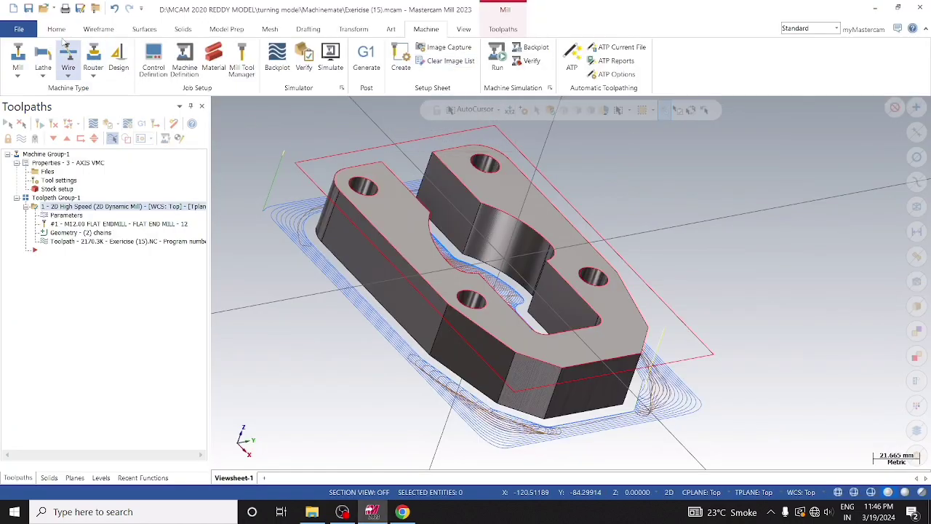
Save the part file, run the machine simulation of the Dynamic Mill toolpath, and pause it partway through the outer passes.
click(31, 13)
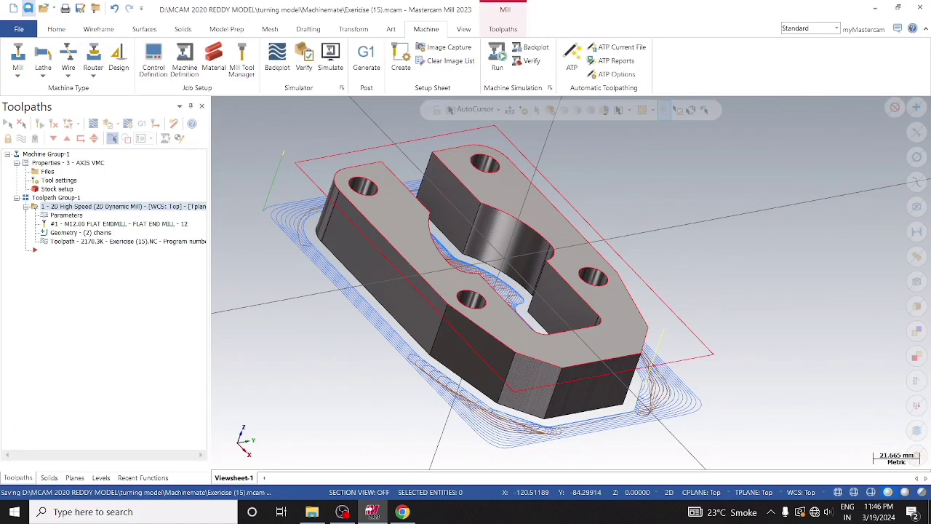
click(334, 55)
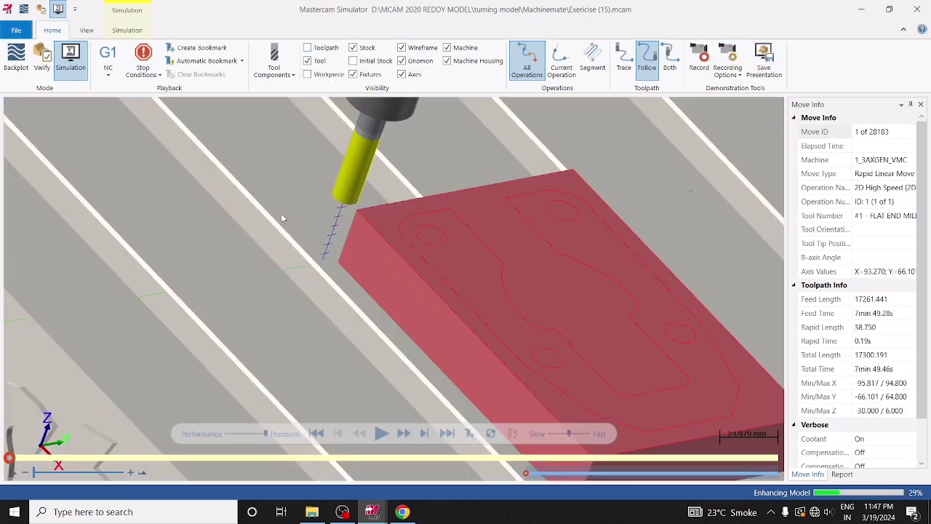
scroll(282, 219, down, 2)
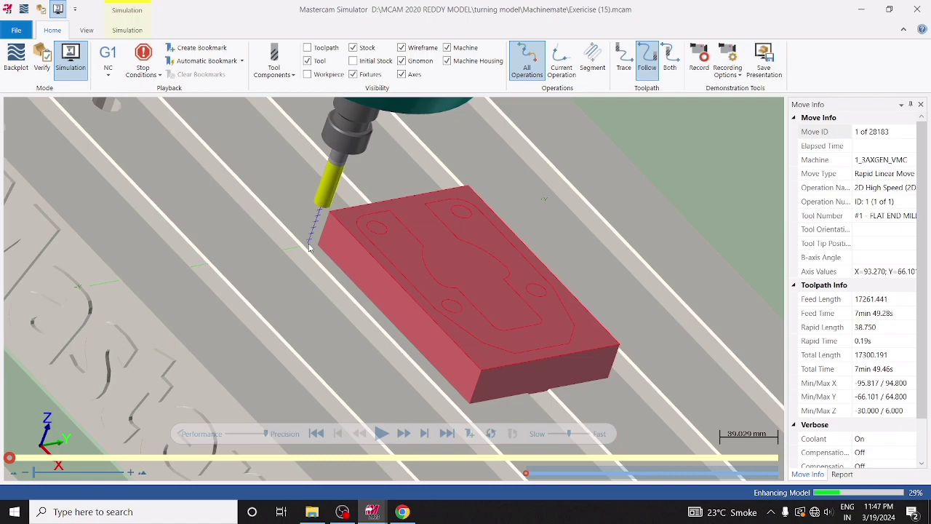
scroll(309, 249, up, 3)
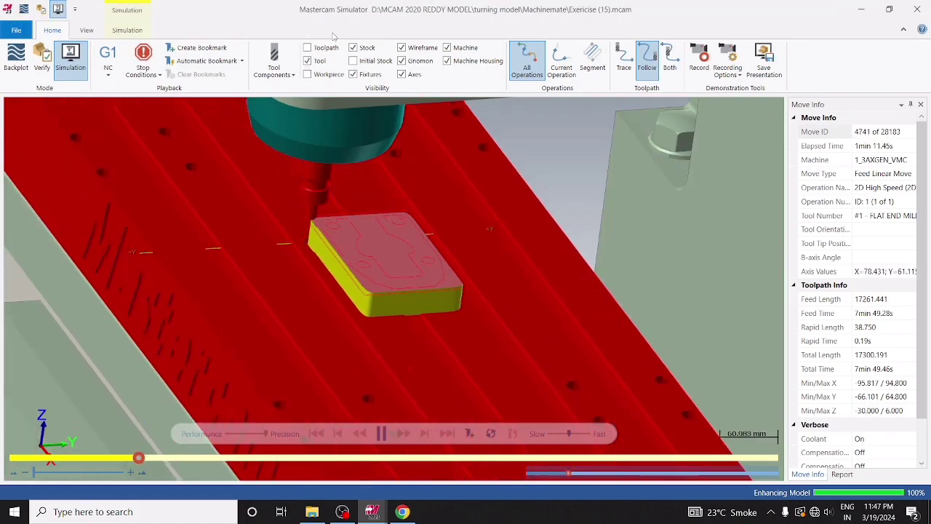
scroll(338, 45, down, 2)
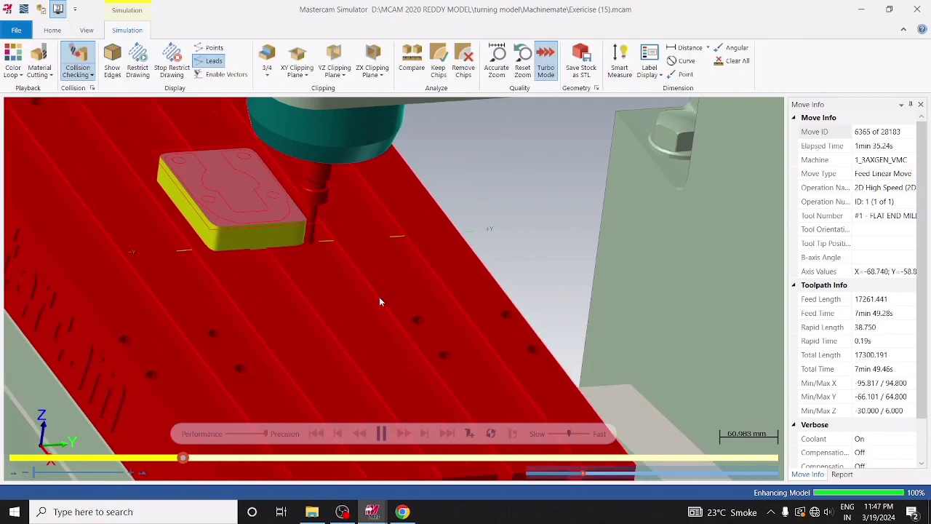
click(381, 434)
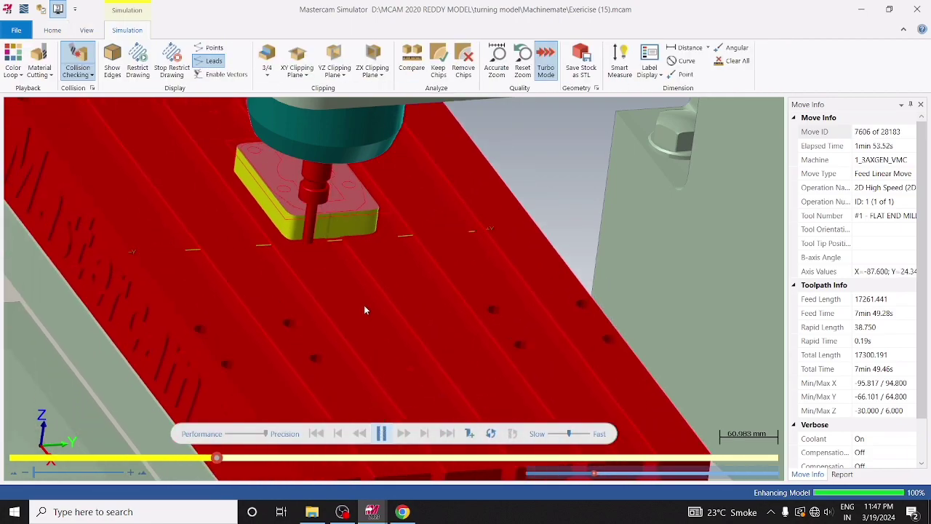
Examine where the tool and the underside of the stock meet the machine table, and close the simulator.
middle_drag(367, 312, 337, 307)
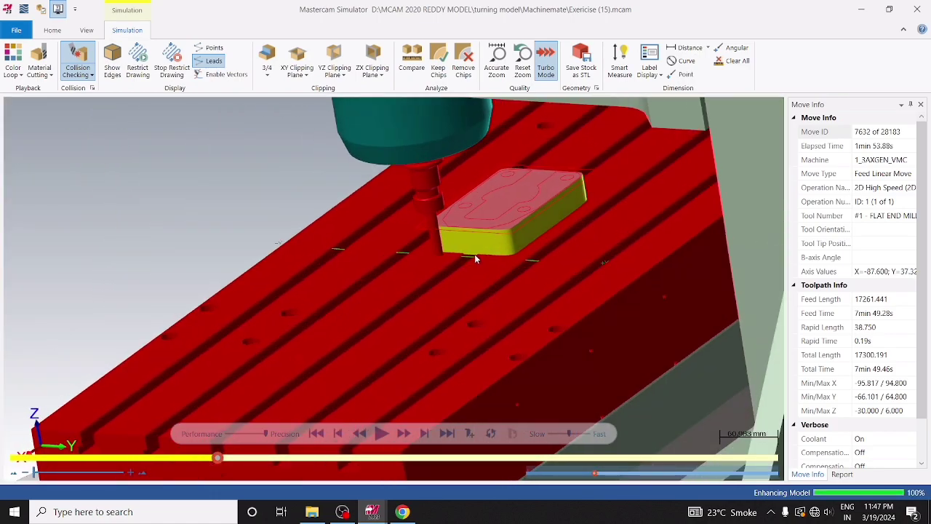
scroll(469, 254, up, 3)
scroll(469, 250, up, 3)
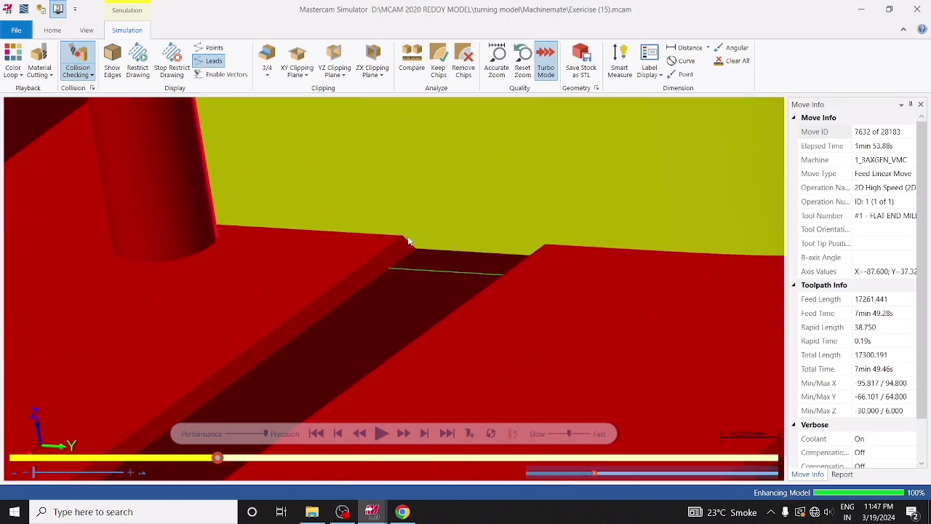
scroll(408, 241, down, 6)
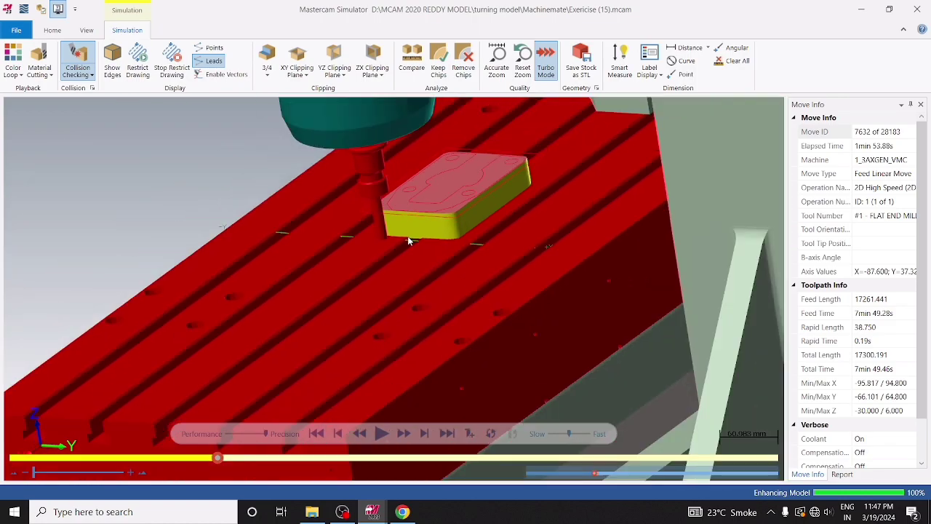
scroll(408, 241, up, 2)
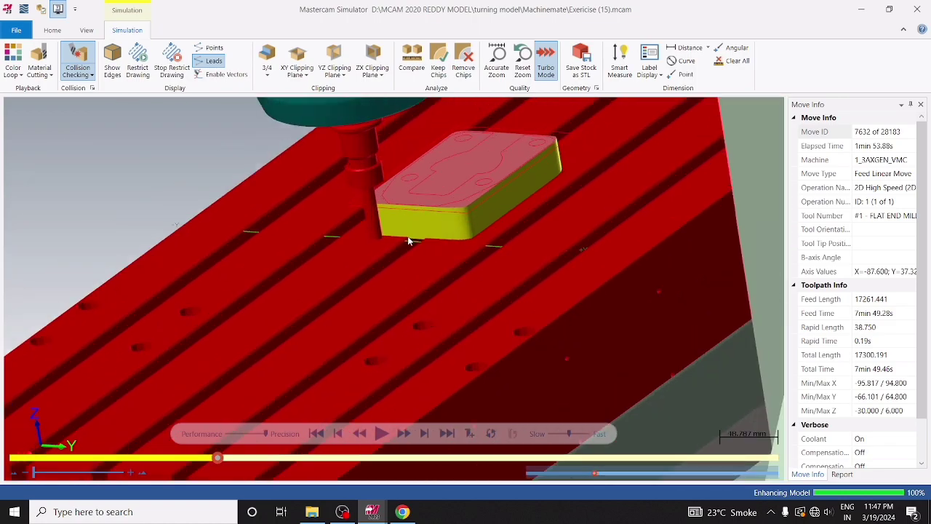
click(917, 9)
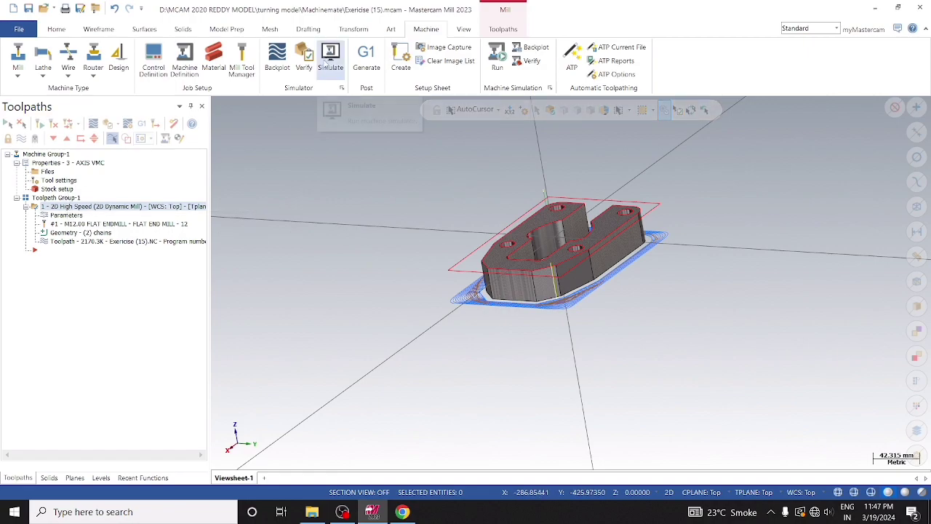
Set the Z translation of the simulation position to 35 in the simulator options and accept.
click(342, 88)
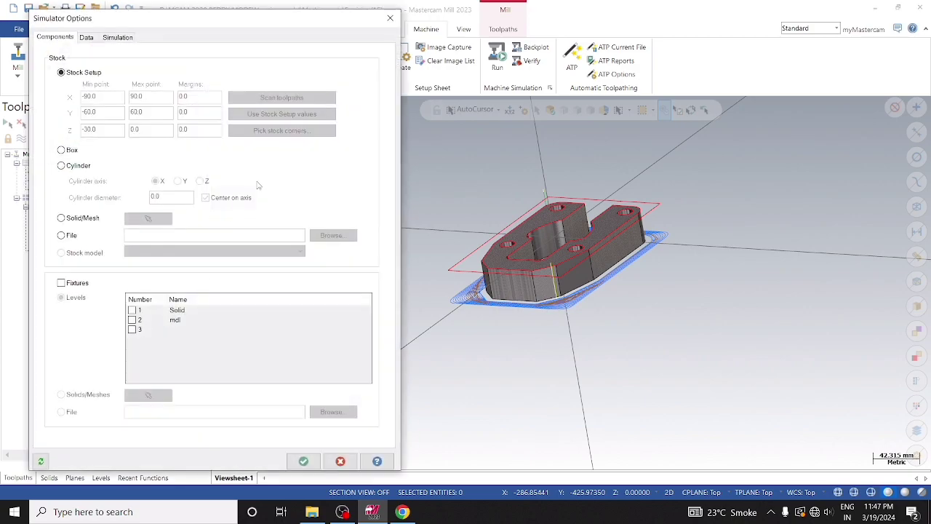
click(118, 37)
drag(213, 162, 176, 157)
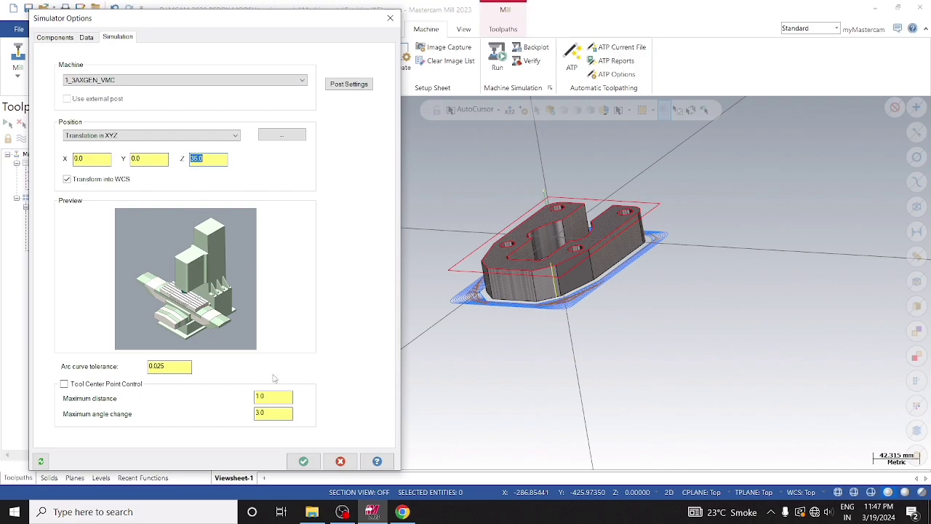
click(303, 461)
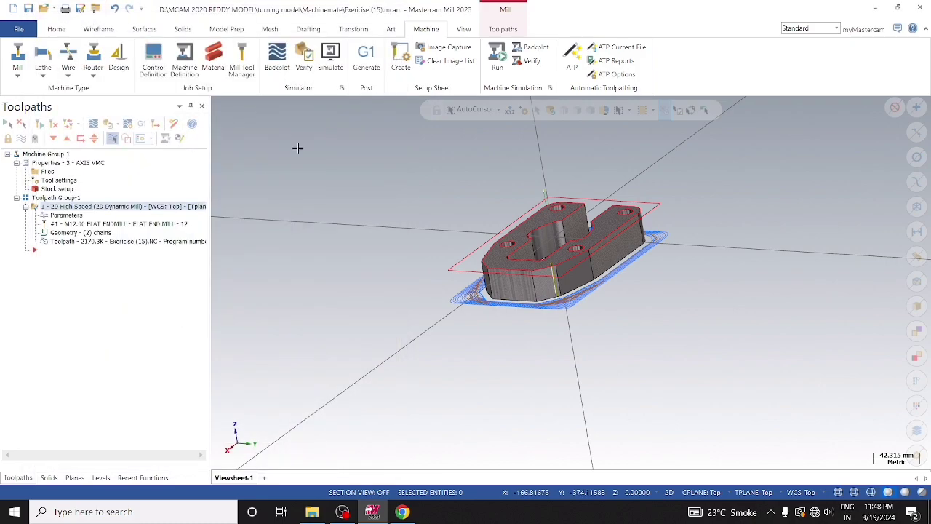
Run the machine simulation of the Dynamic Mill toolpath and watch the outer passes, switching to the isometric view.
click(330, 56)
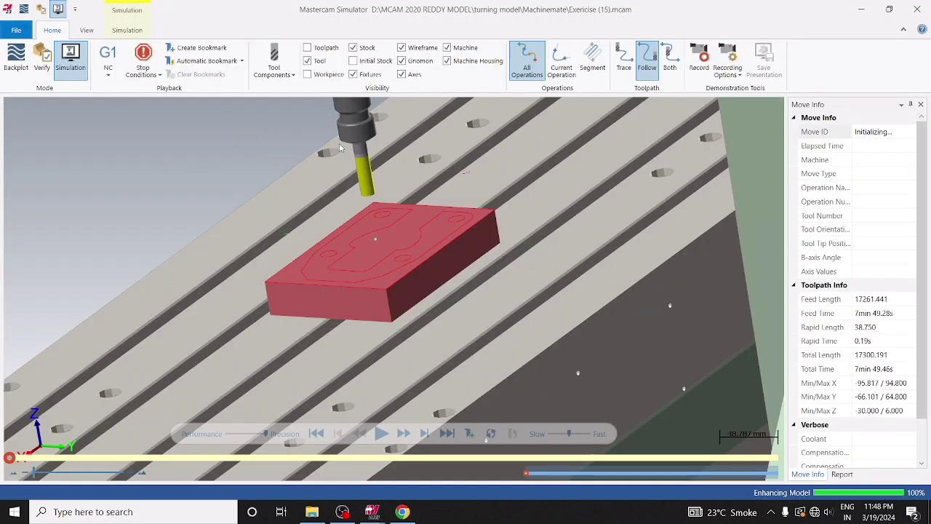
scroll(302, 325, down, 2)
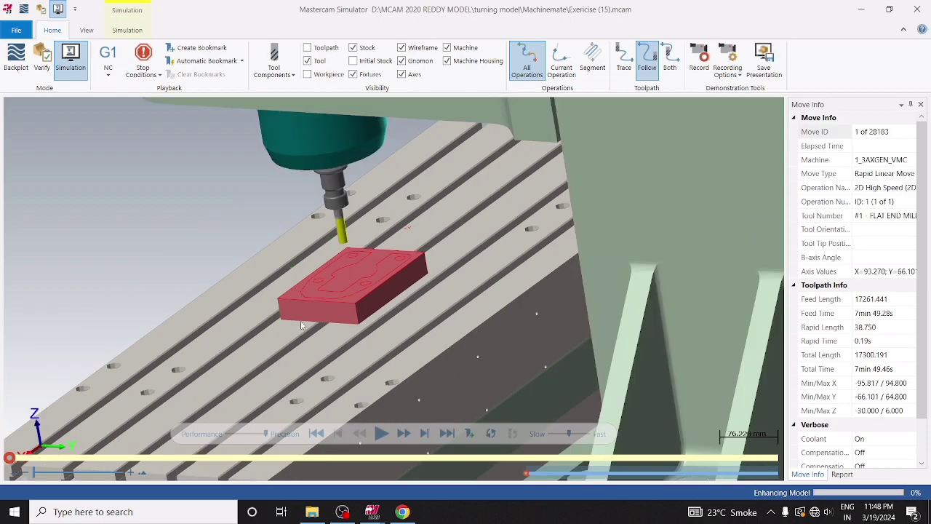
scroll(330, 312, down, 1)
middle_drag(330, 313, 284, 311)
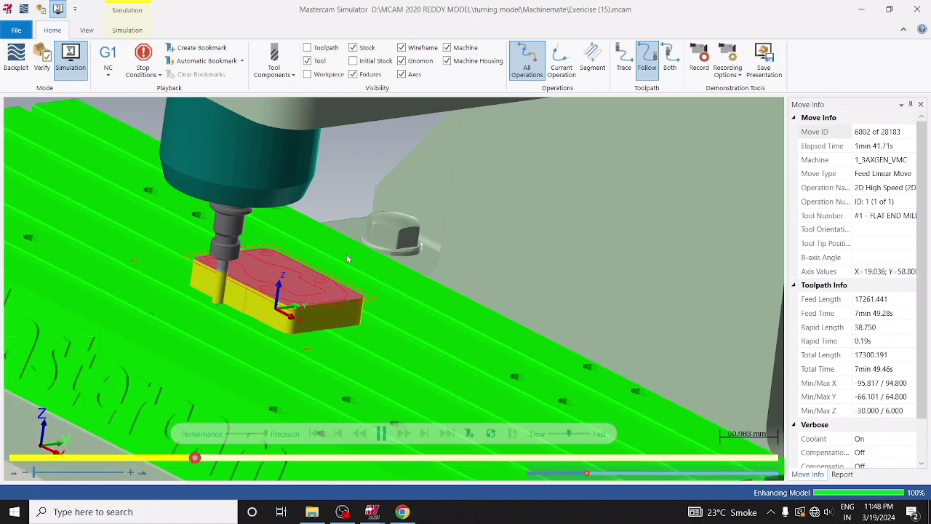
right_click(347, 255)
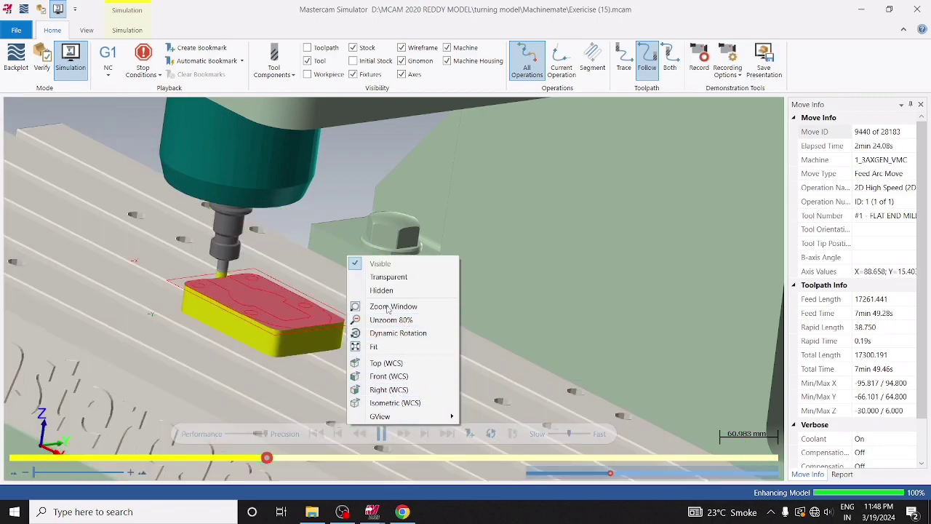
click(397, 404)
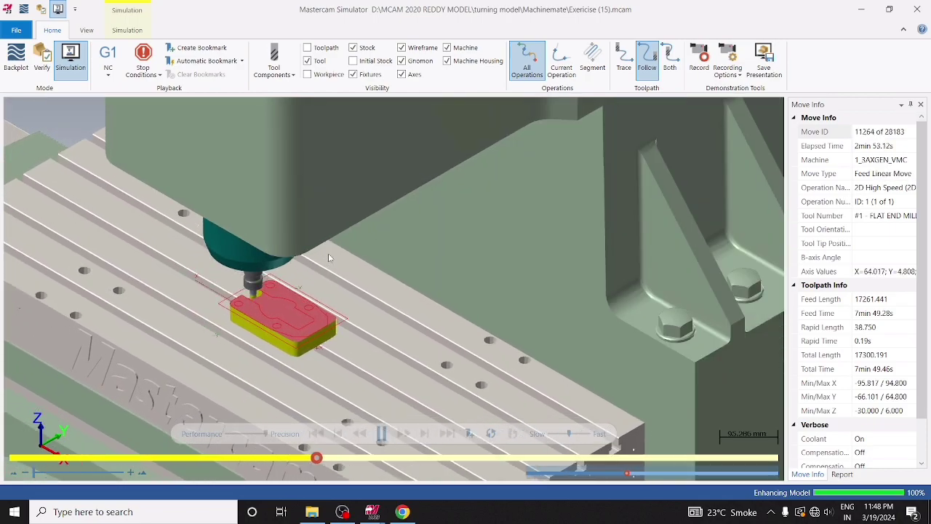
Adjust the simulation speed while watching the tool cut the inner slot and final outer walls through to the toolpath's end.
click(560, 434)
click(558, 434)
click(557, 434)
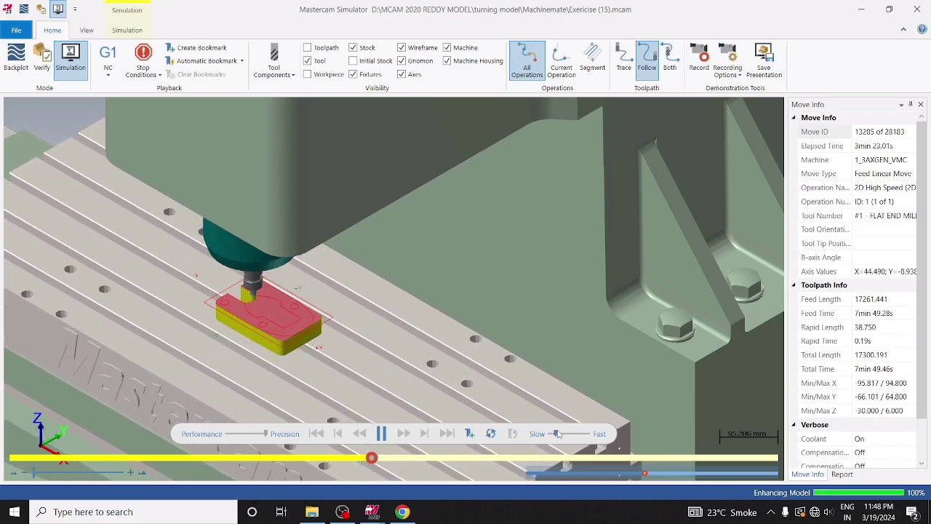
scroll(211, 289, up, 1)
scroll(211, 289, up, 1)
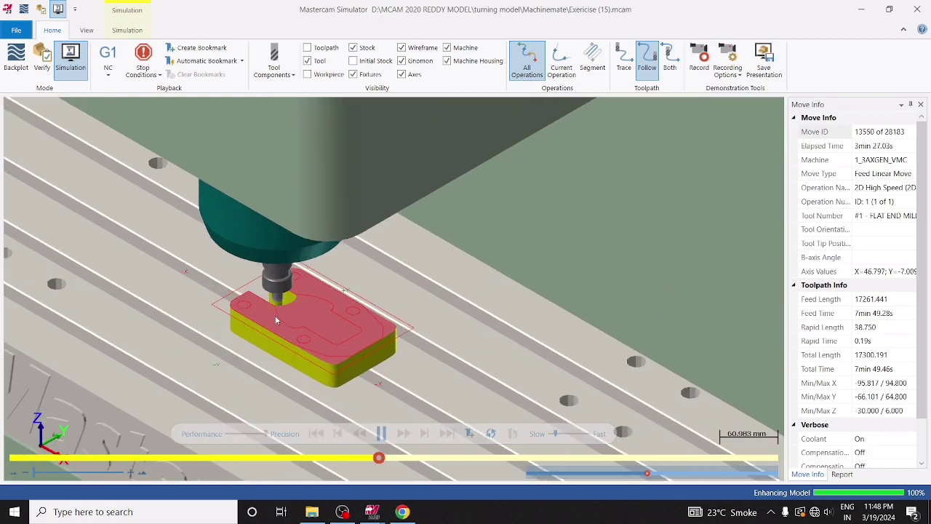
scroll(276, 320, up, 2)
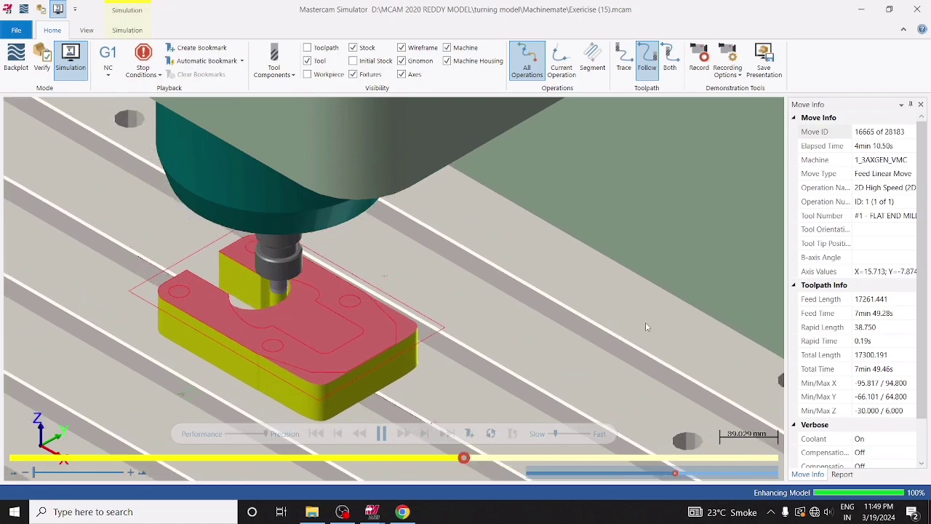
drag(555, 434, 574, 433)
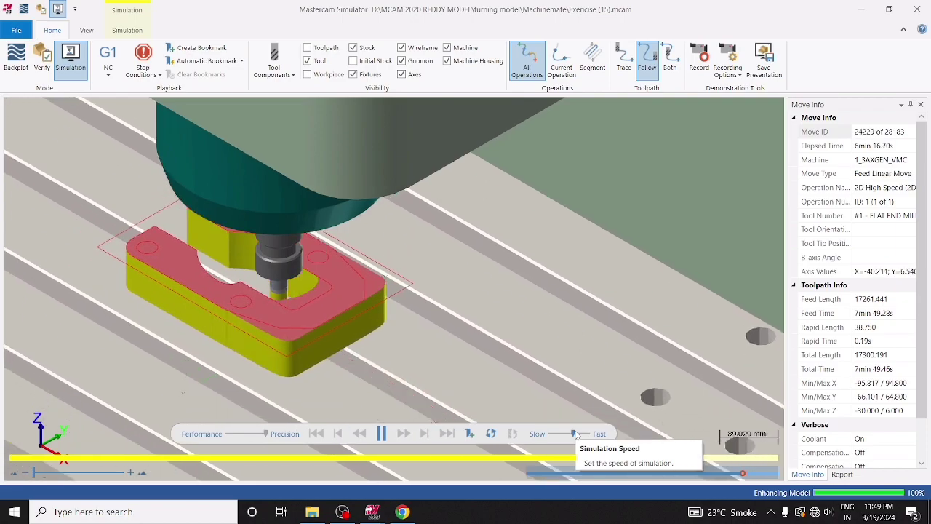
drag(575, 434, 560, 434)
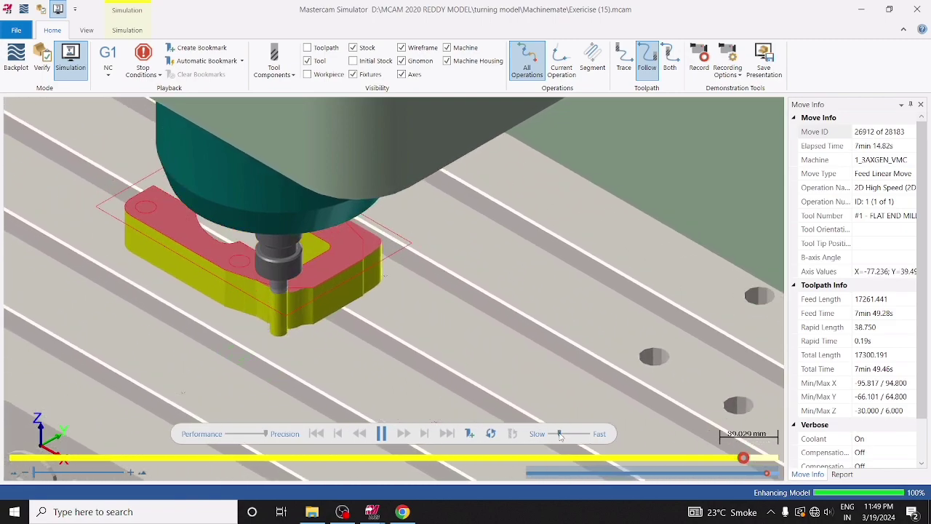
drag(559, 434, 552, 434)
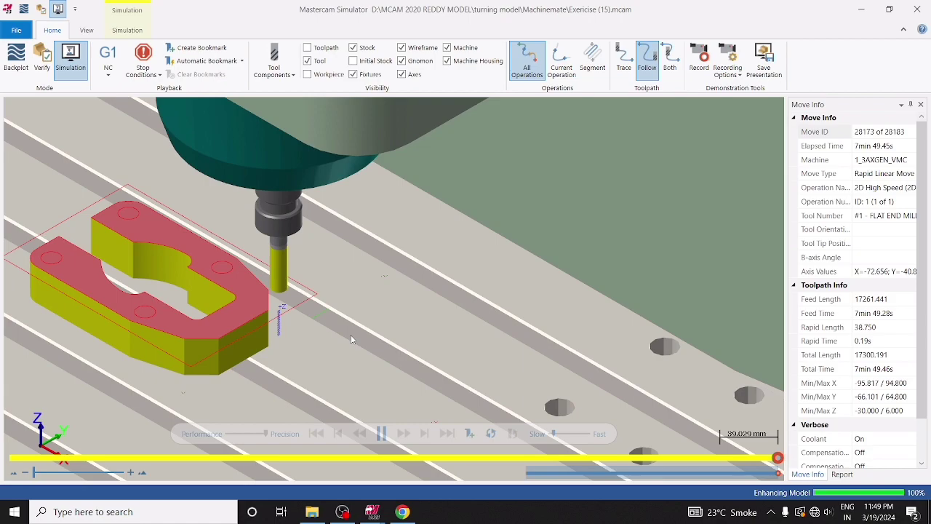
Examine the machined part and tool on the machine table from several angles, and close the simulator.
scroll(349, 334, down, 3)
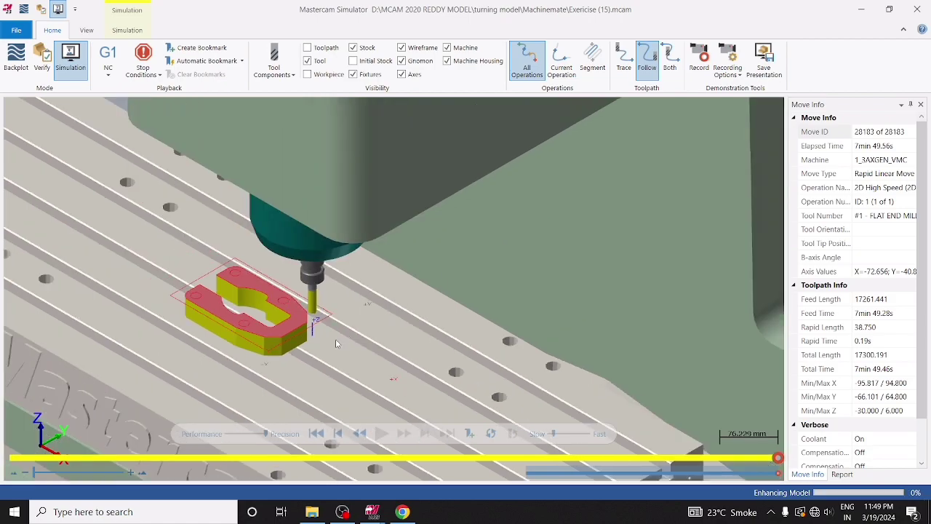
middle_drag(324, 332, 289, 337)
scroll(339, 296, up, 5)
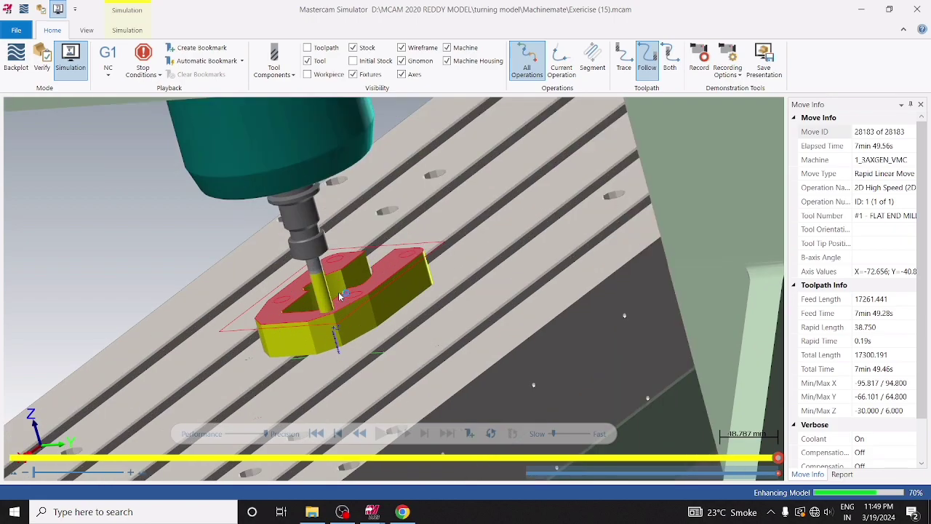
scroll(310, 287, down, 5)
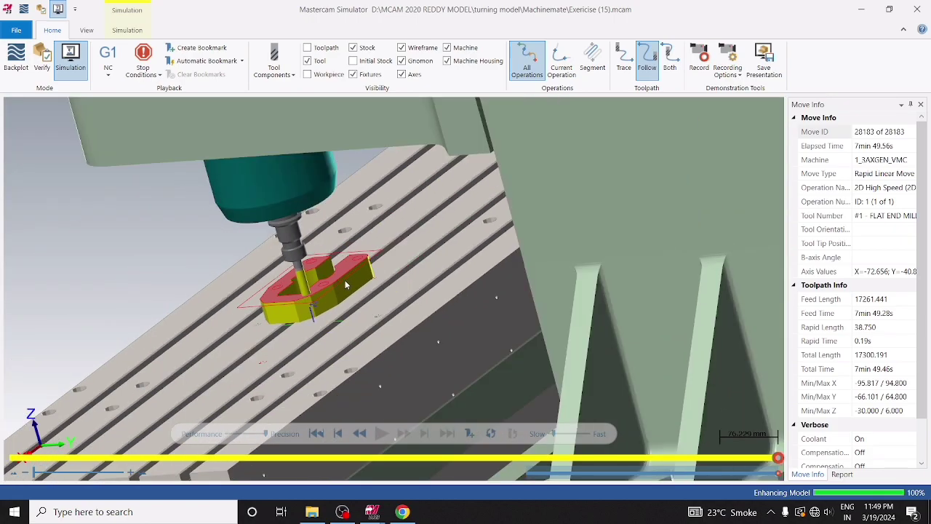
middle_drag(347, 285, 381, 297)
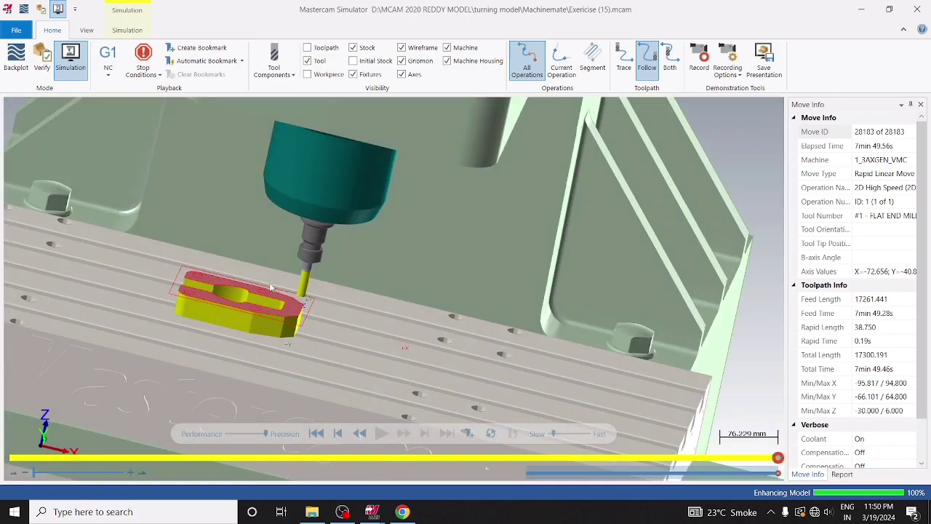
scroll(270, 288, down, 1)
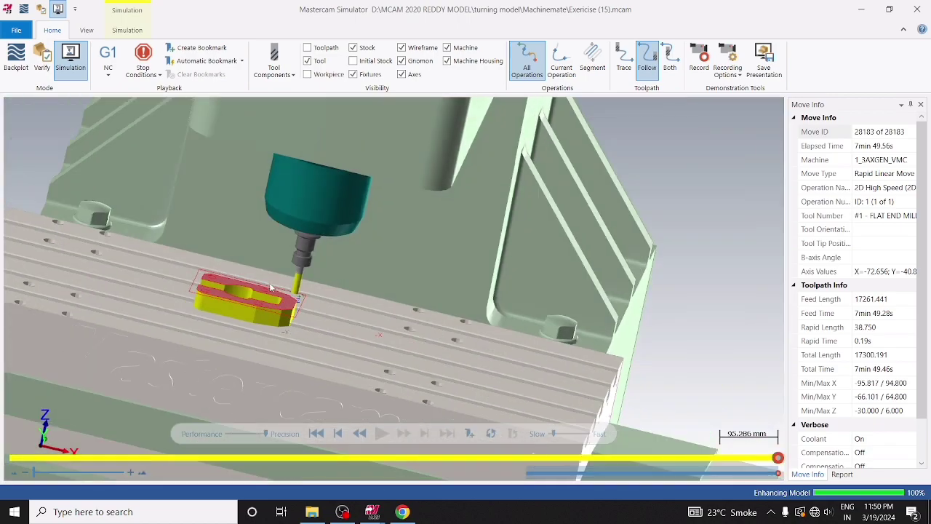
click(918, 7)
Examine the toolpath around the part's inner slot and outer walls, and return to the isometric view.
right_click(379, 183)
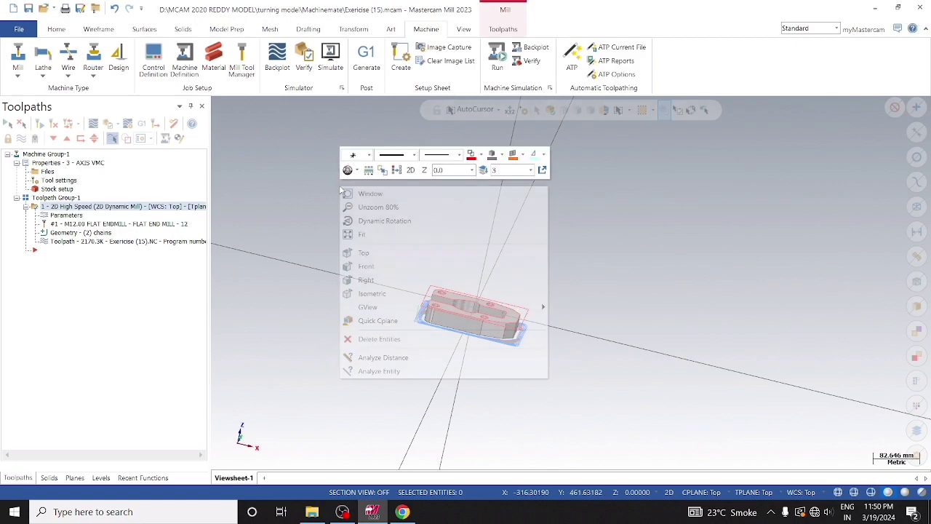
click(375, 291)
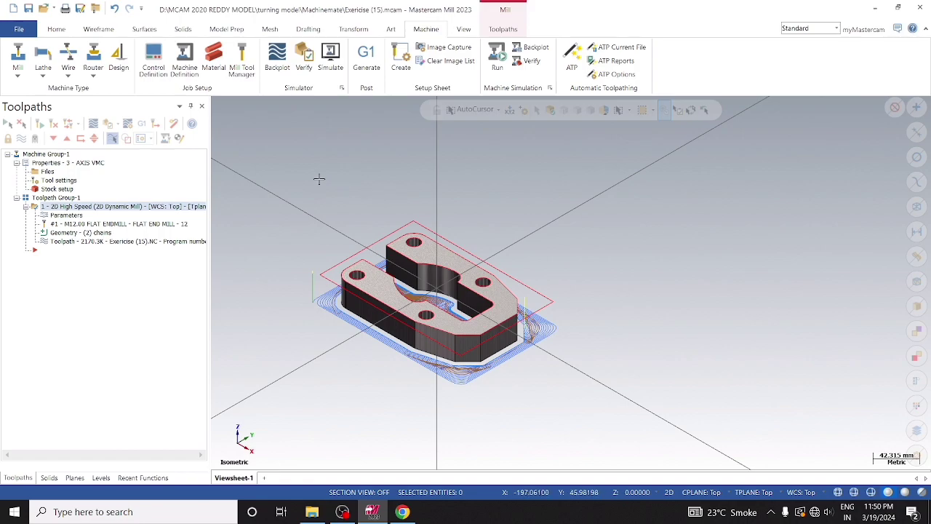
scroll(335, 247, up, 1)
scroll(345, 304, up, 4)
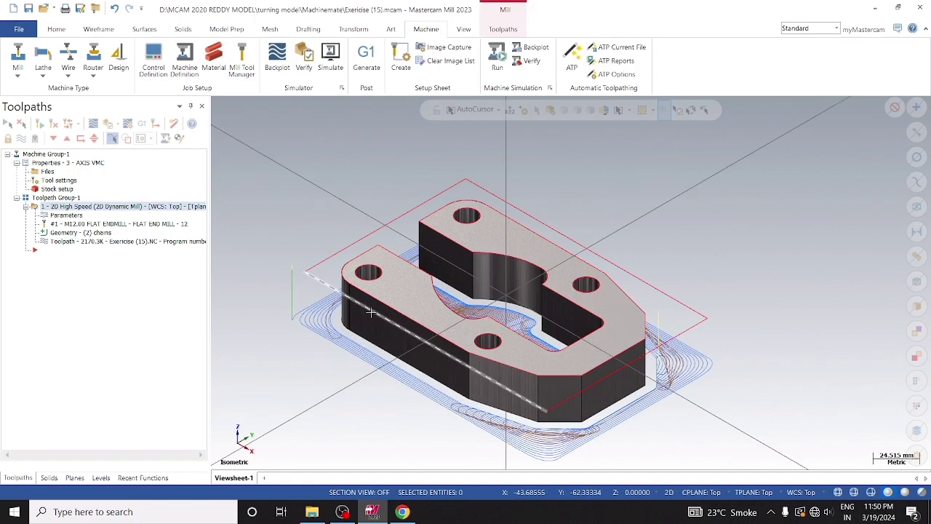
middle_drag(326, 320, 268, 188)
right_click(269, 189)
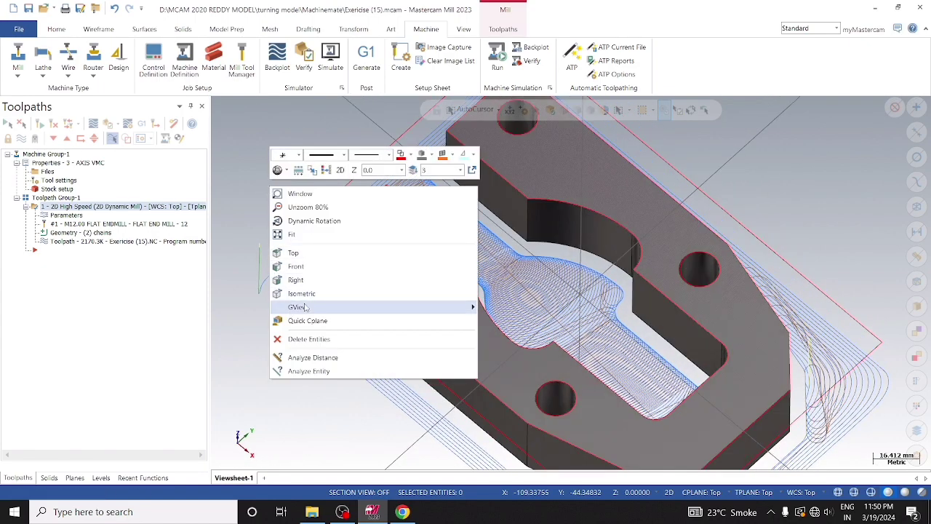
key(Escape)
key(alt+7)
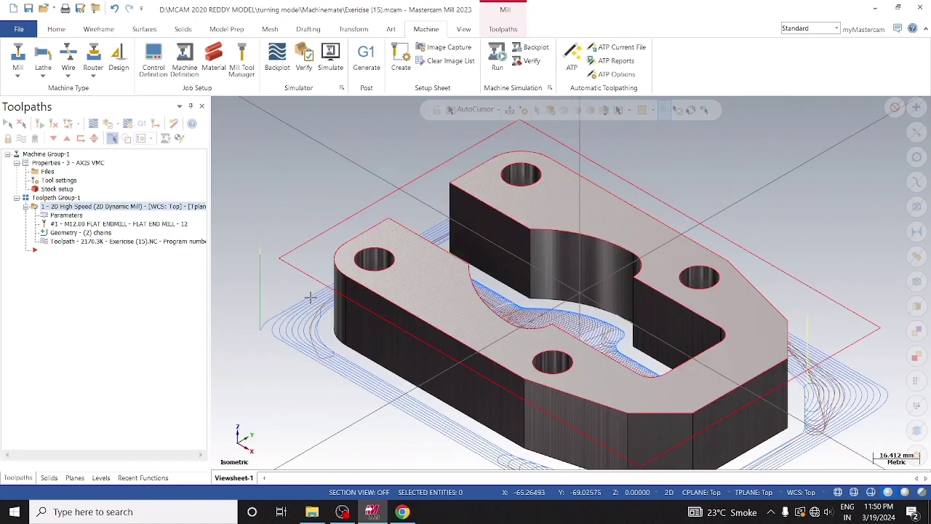
scroll(312, 200, down, 1)
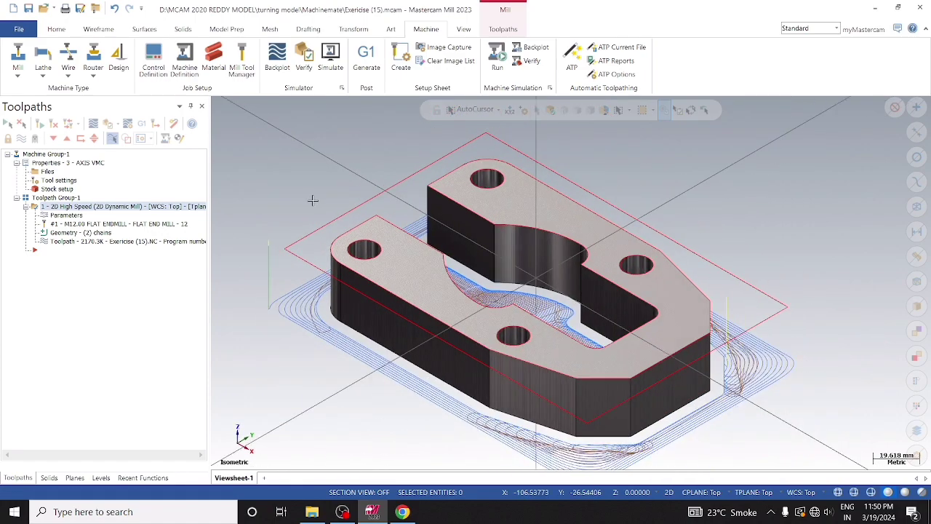
Save the part file and post the Dynamic Mill operation as the NC file Exericise (15) in the NC folder.
click(29, 8)
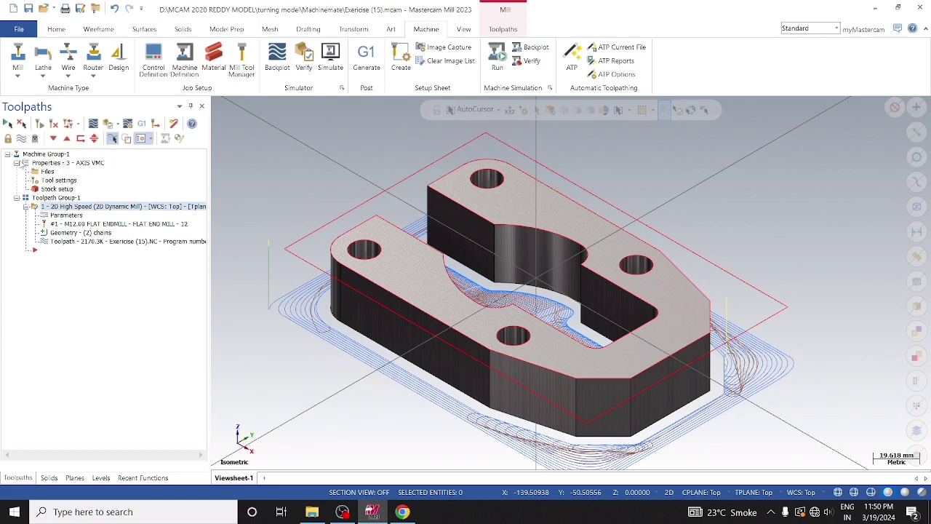
click(16, 163)
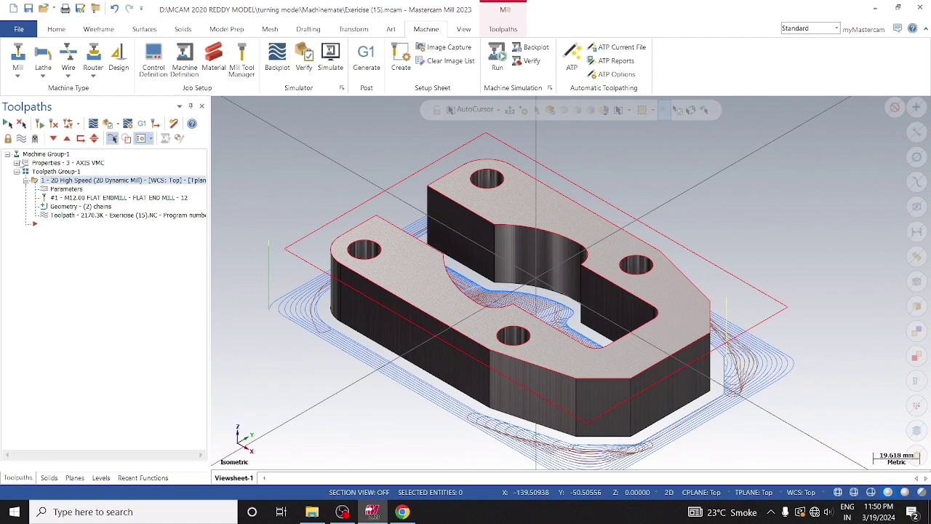
click(142, 124)
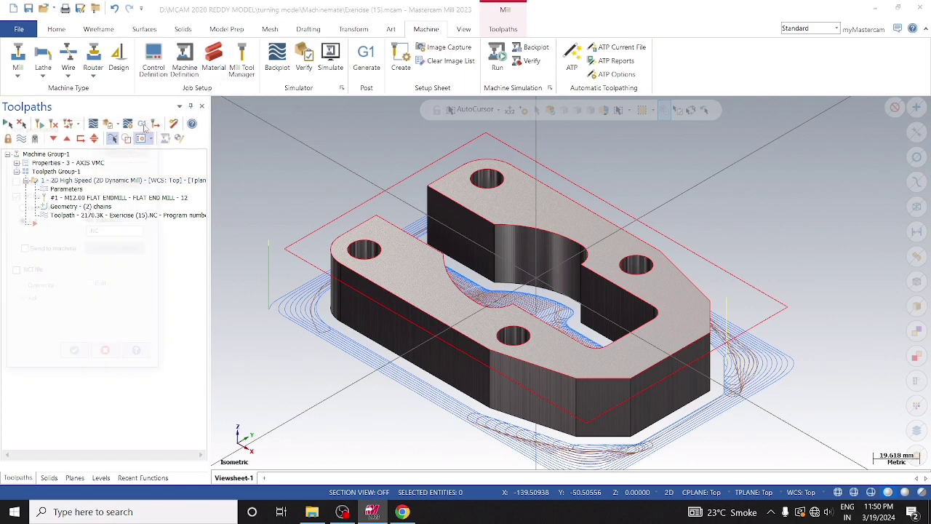
click(74, 356)
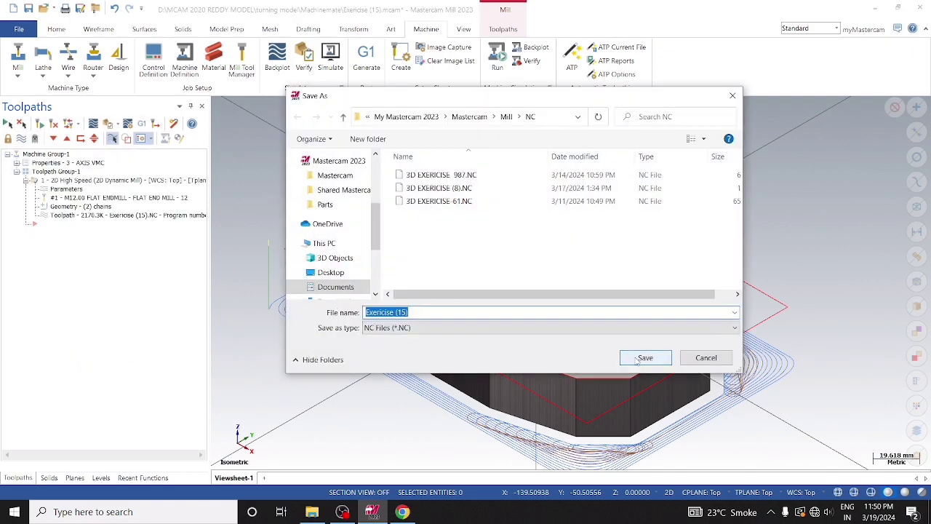
click(639, 357)
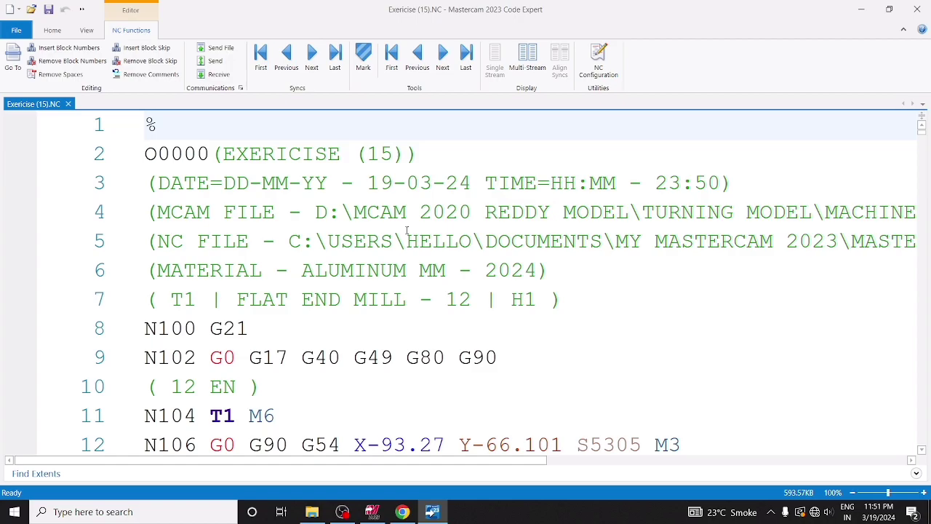
Change the tool comment above block N104 in the NC code to ( 12 EM ).
ctrl+scroll(406, 230, down, 8)
ctrl+scroll(407, 230, up, 8)
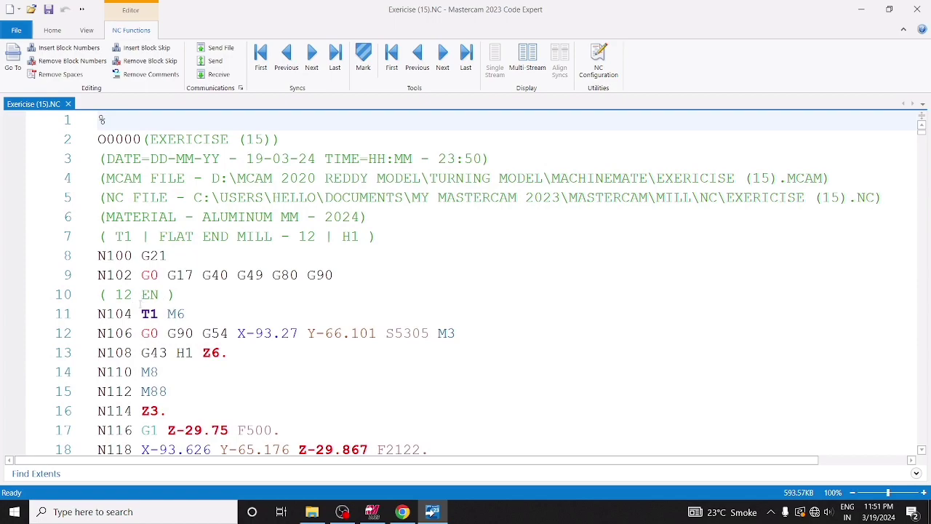
click(162, 294)
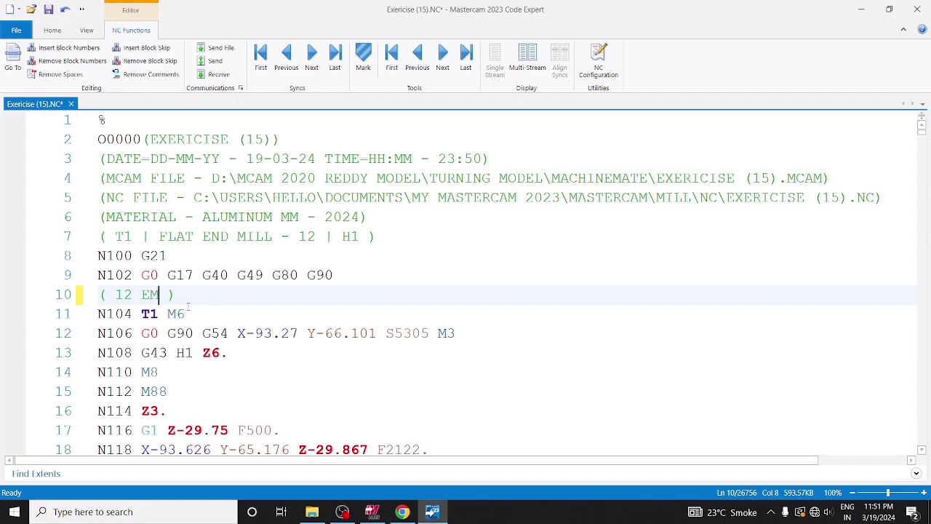
Examine the header, tool call, approach moves and XY cutting blocks of the NC program, and close the code editor without saving.
scroll(187, 305, down, 1)
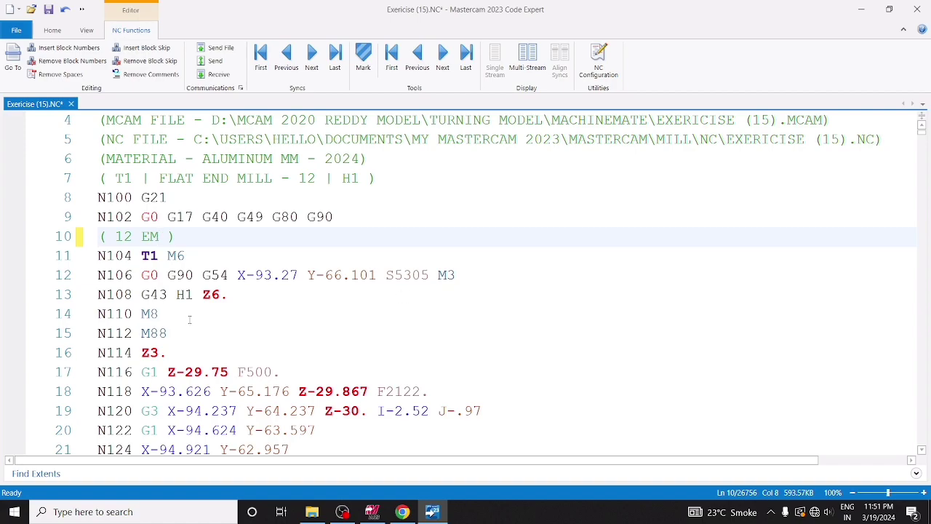
scroll(189, 320, down, 5)
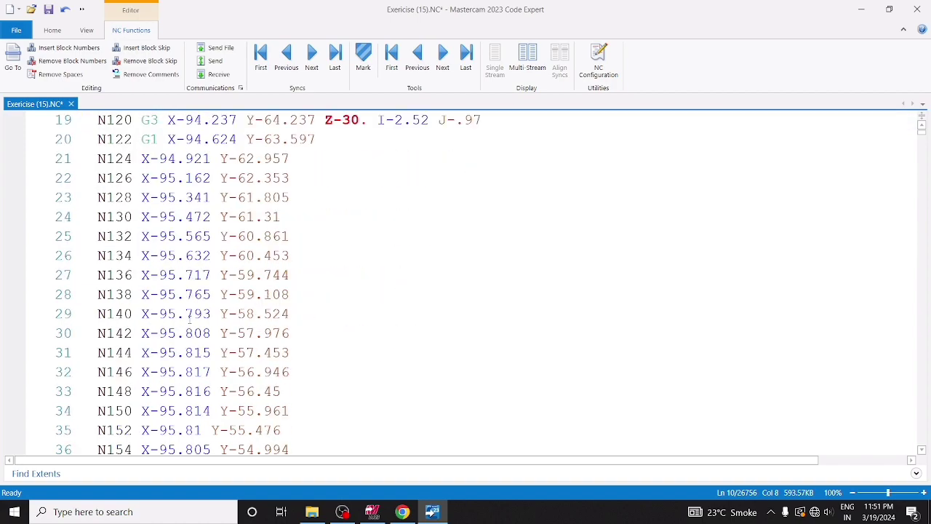
scroll(294, 227, down, 20)
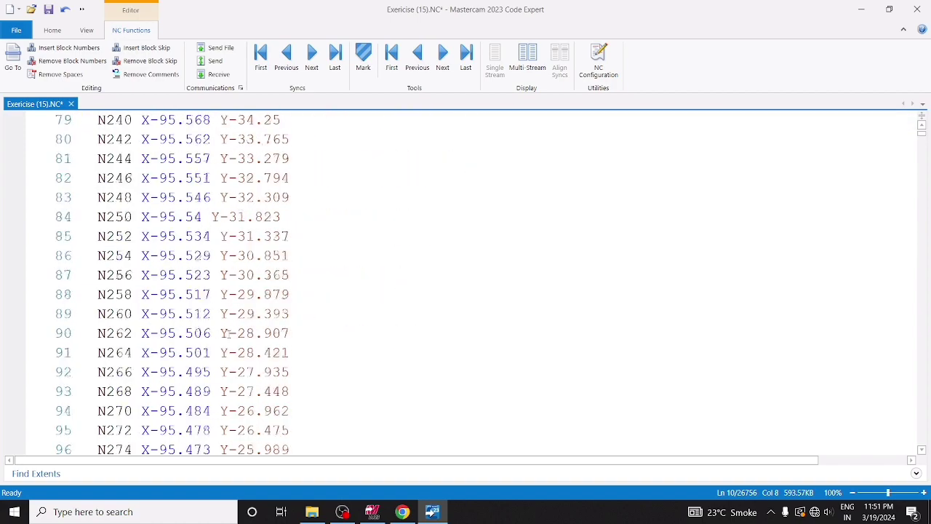
scroll(230, 334, down, 20)
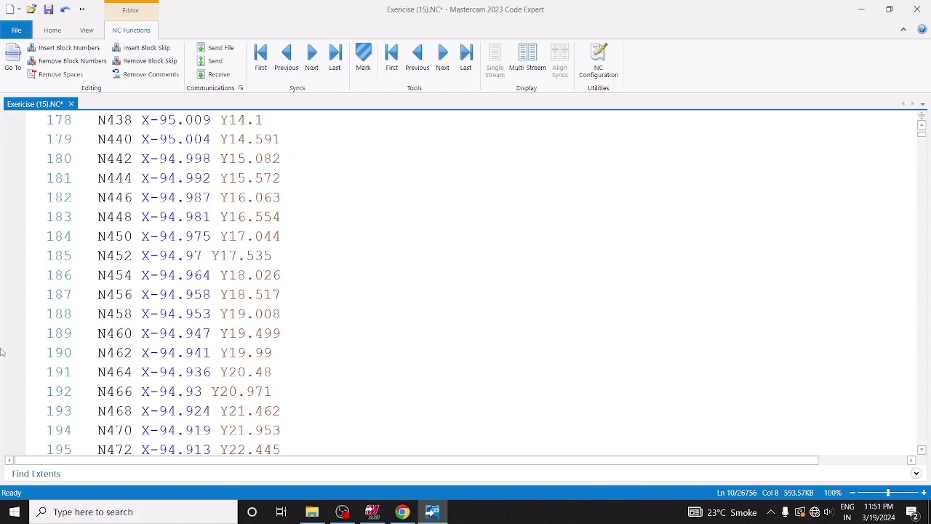
click(896, 6)
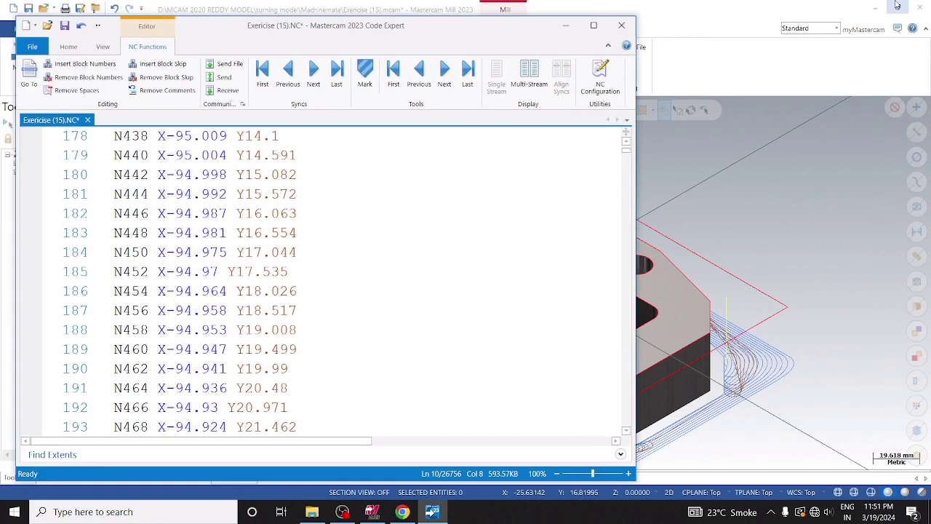
click(622, 26)
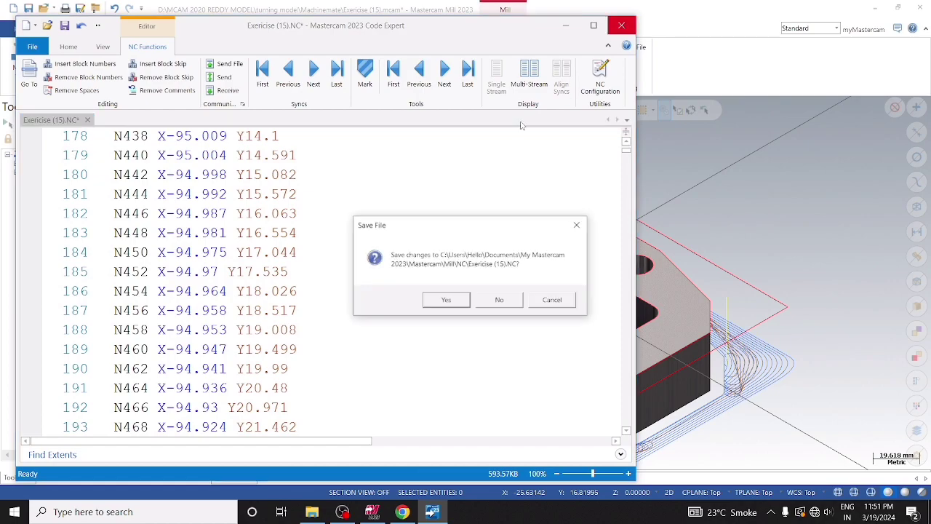
click(498, 300)
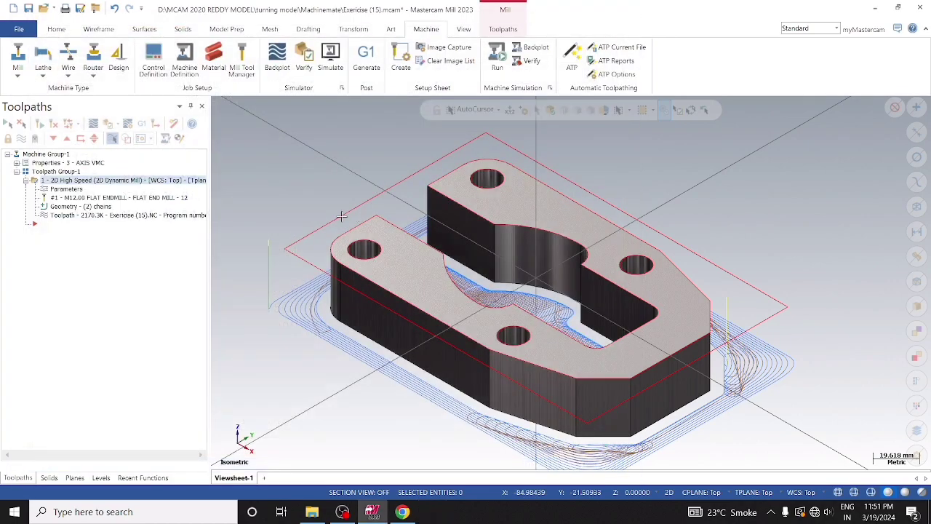
right_click(311, 159)
click(315, 262)
scroll(315, 261, down, 2)
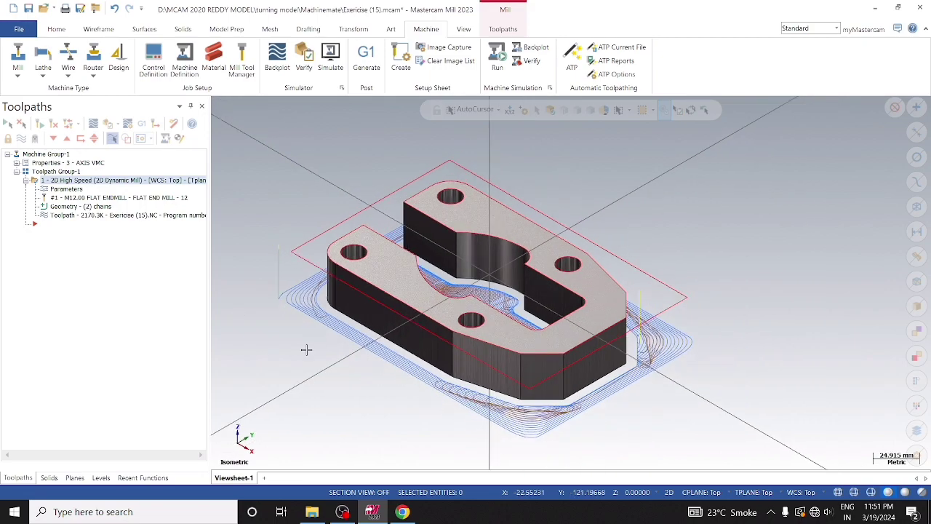